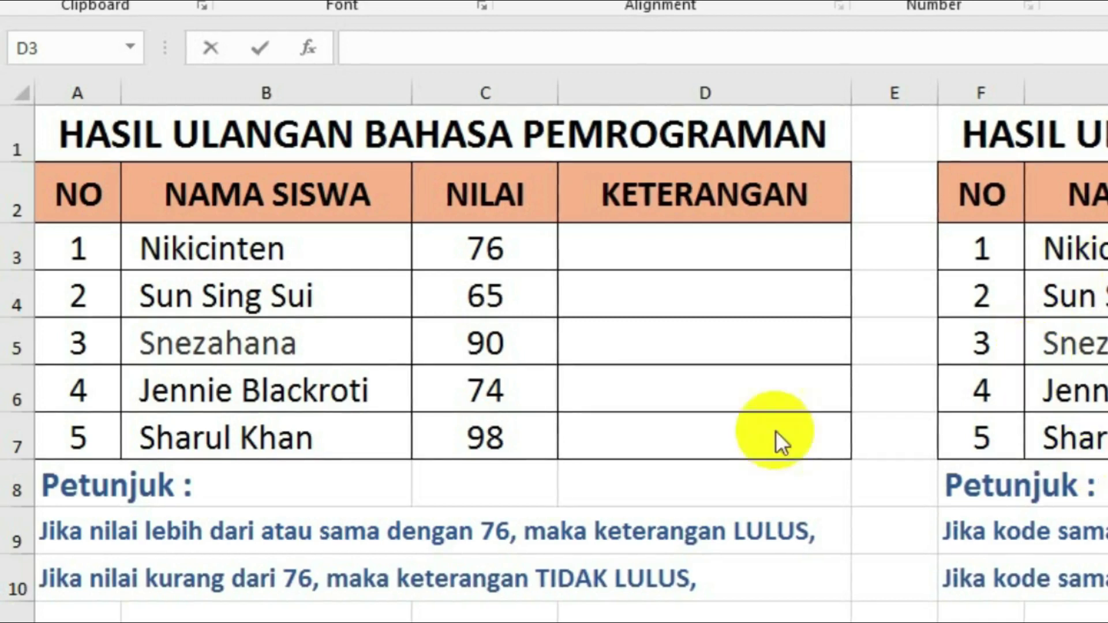
# - Start an IF formula in cell D3 with the logical test C3>=76, followed by a semicolon separator
pyautogui.doubleClick(658, 242)
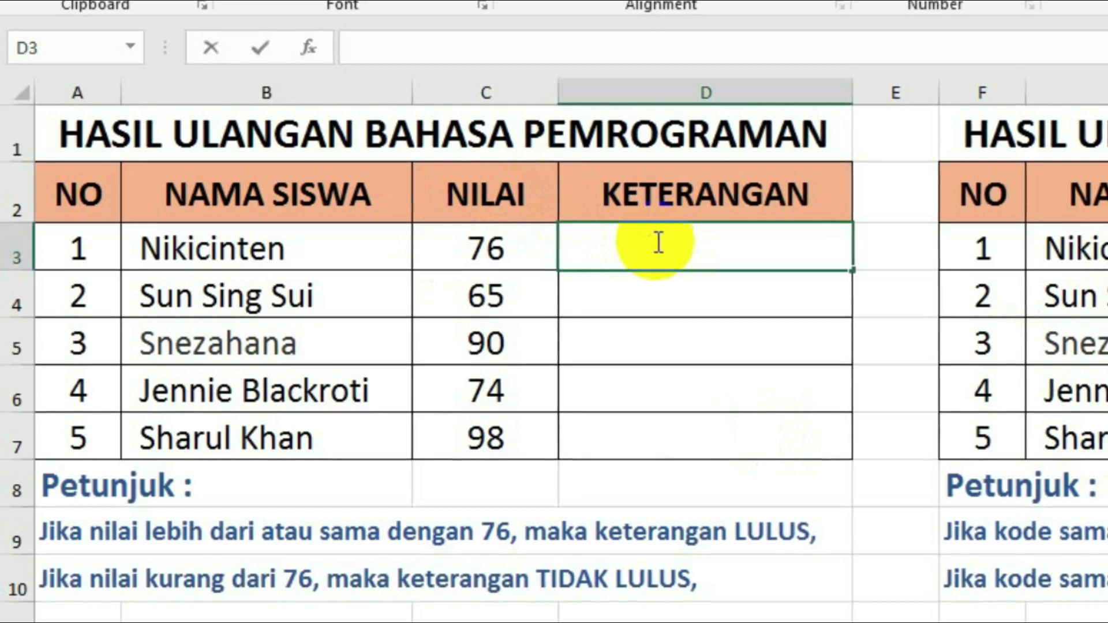
pyautogui.write('=')
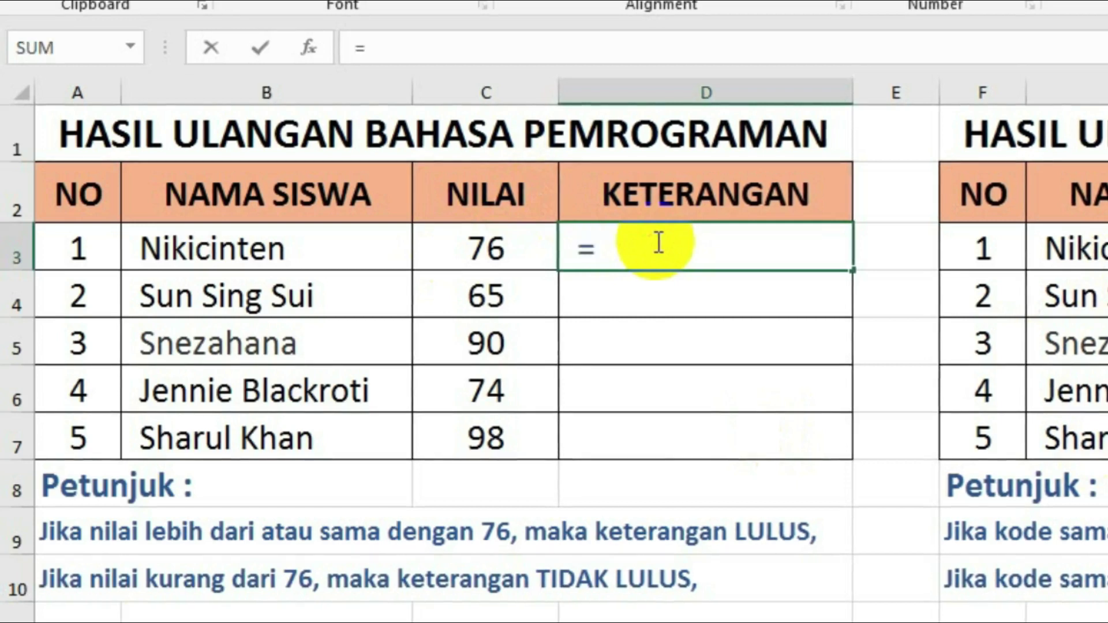
pyautogui.write('IF')
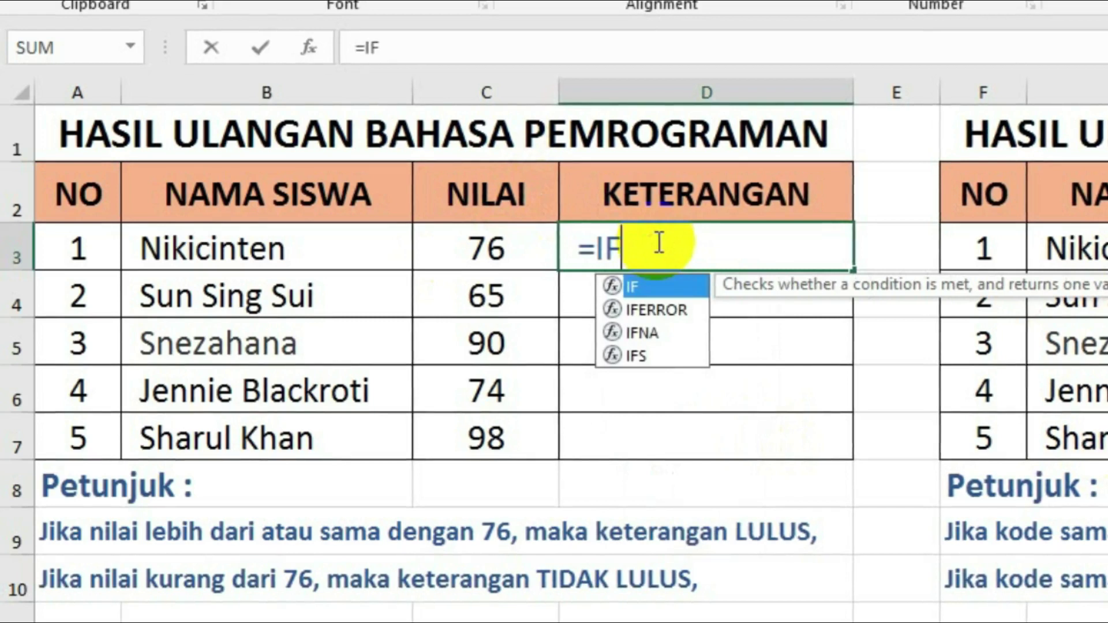
pyautogui.write('(')
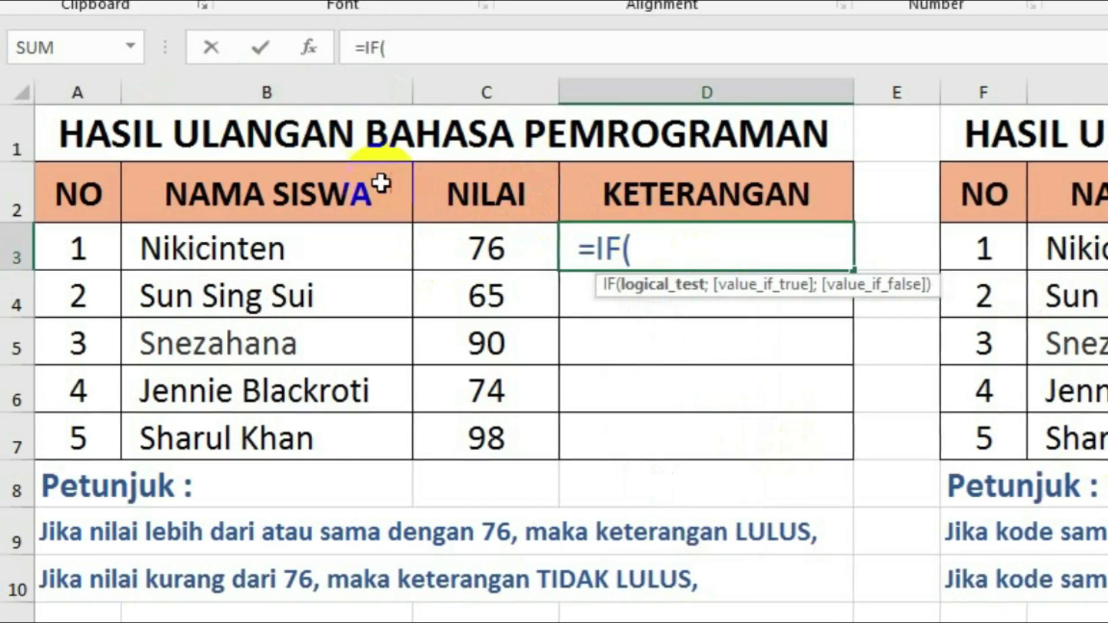
pyautogui.click(495, 248)
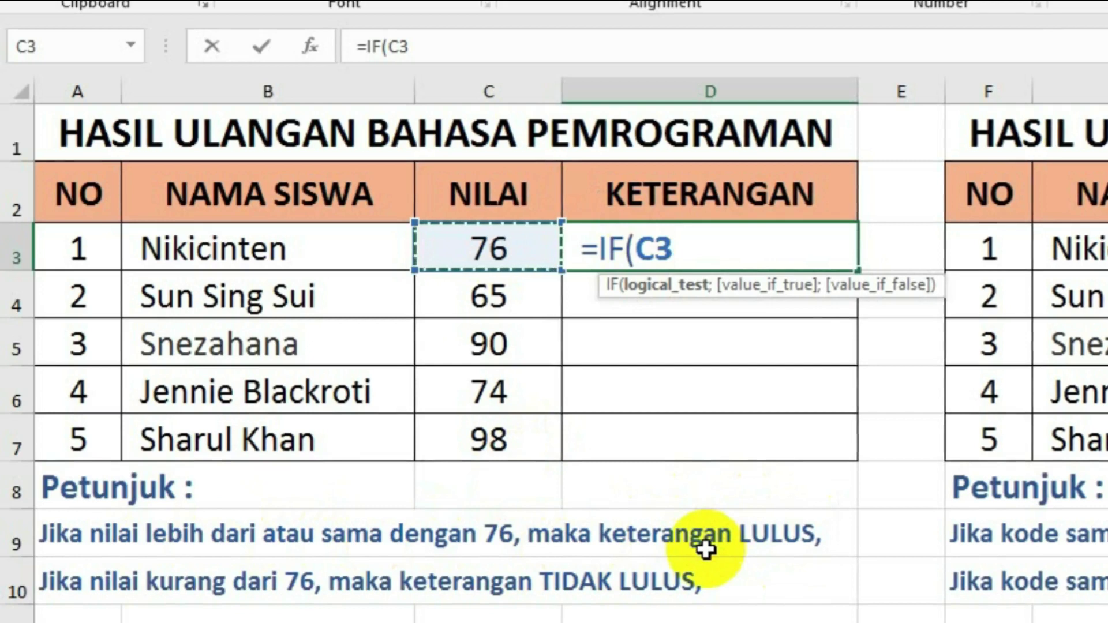
pyautogui.write('>')
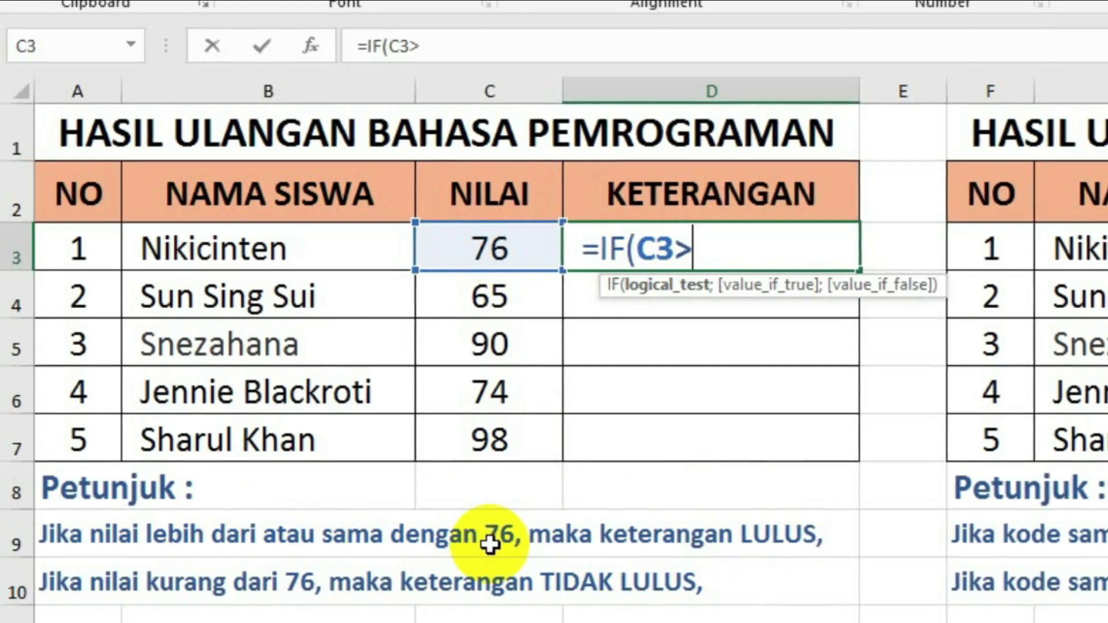
pyautogui.write('=')
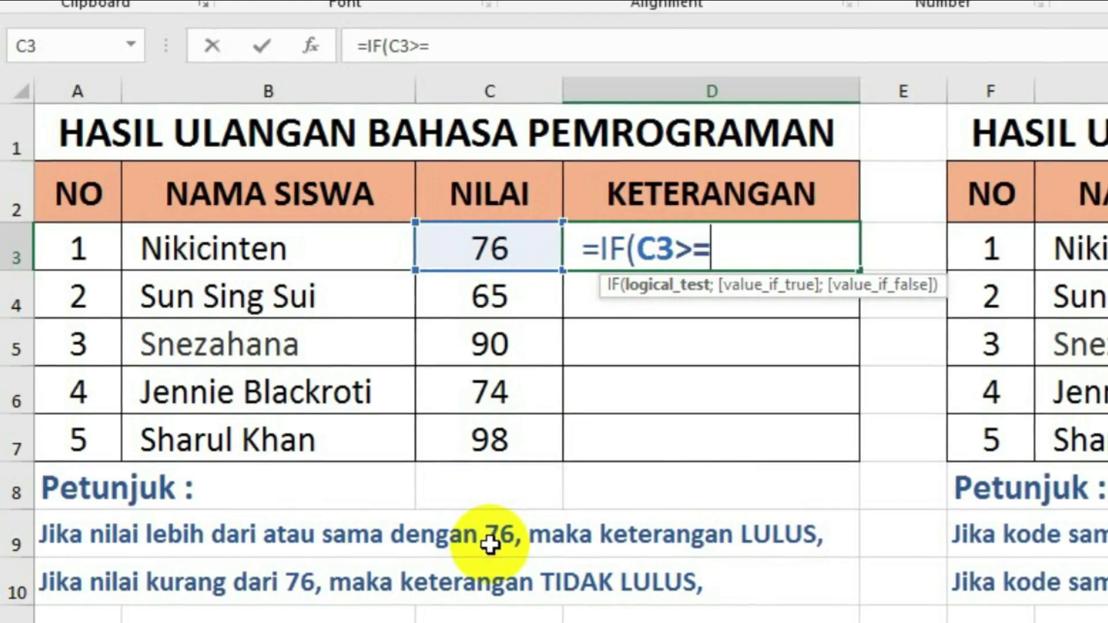
pyautogui.write('7')
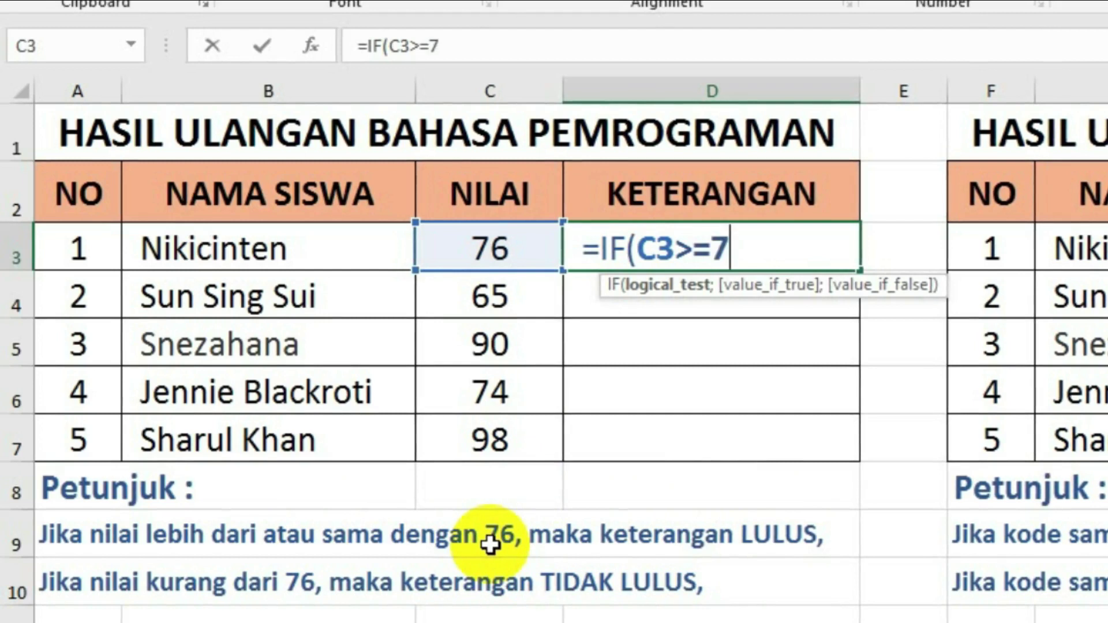
pyautogui.write('6;')
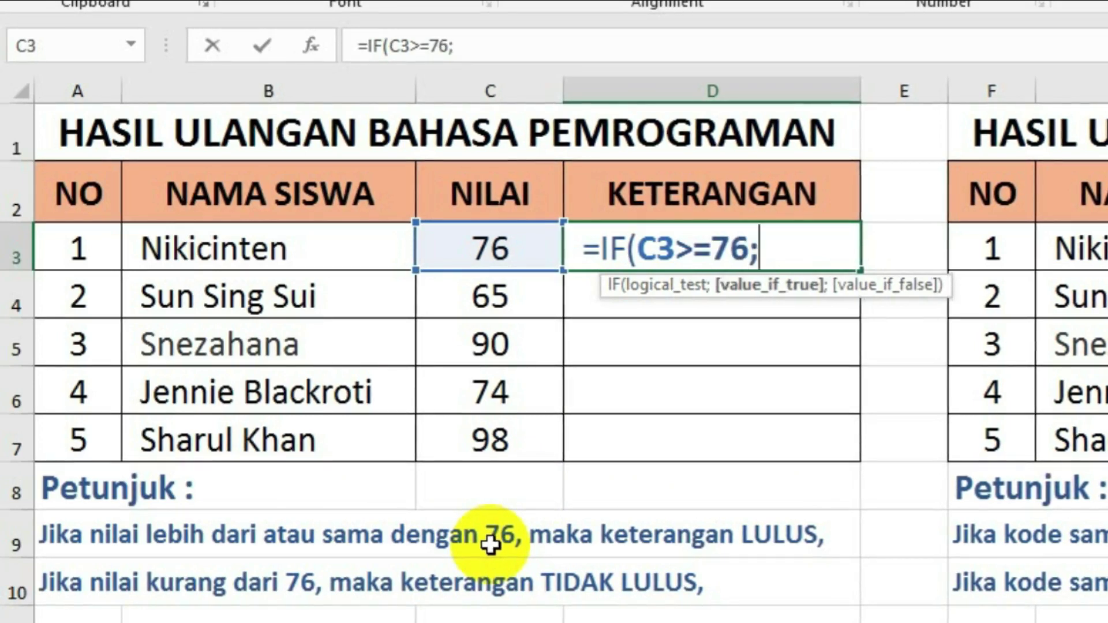
# - Add "LULUS" as the value if true in the D3 formula, followed by a semicolon separator
pyautogui.write('"')
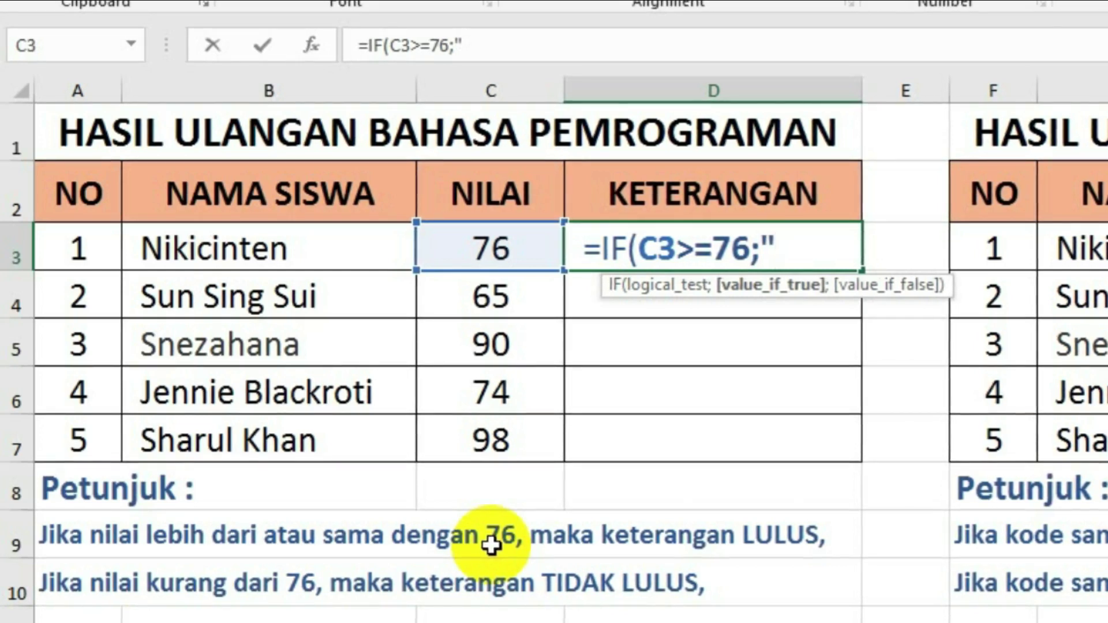
pyautogui.write('L')
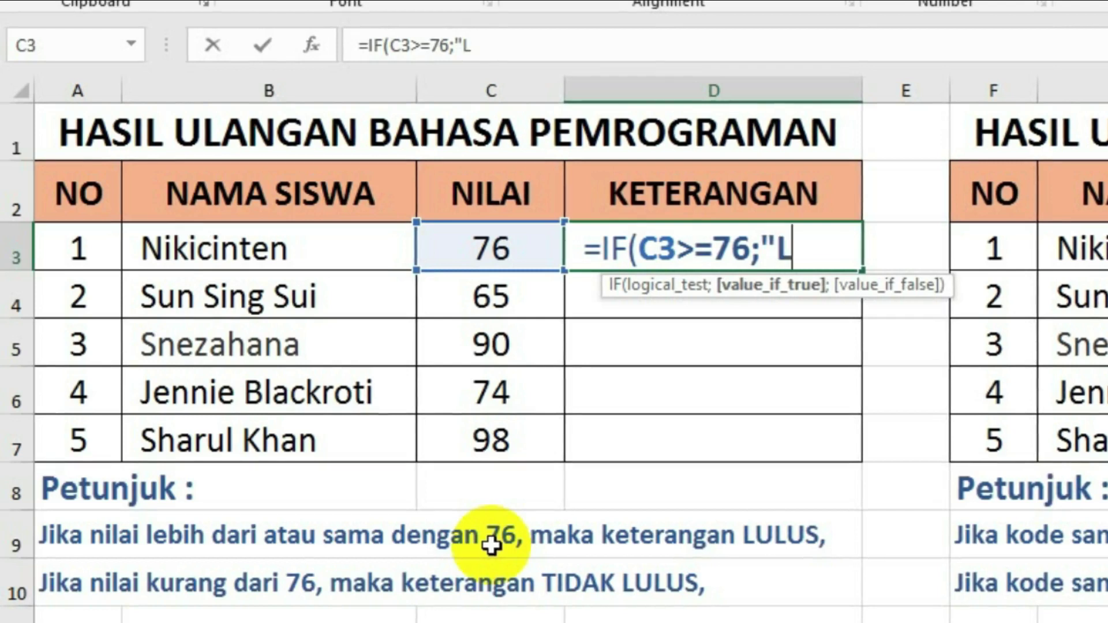
pyautogui.write('ULU')
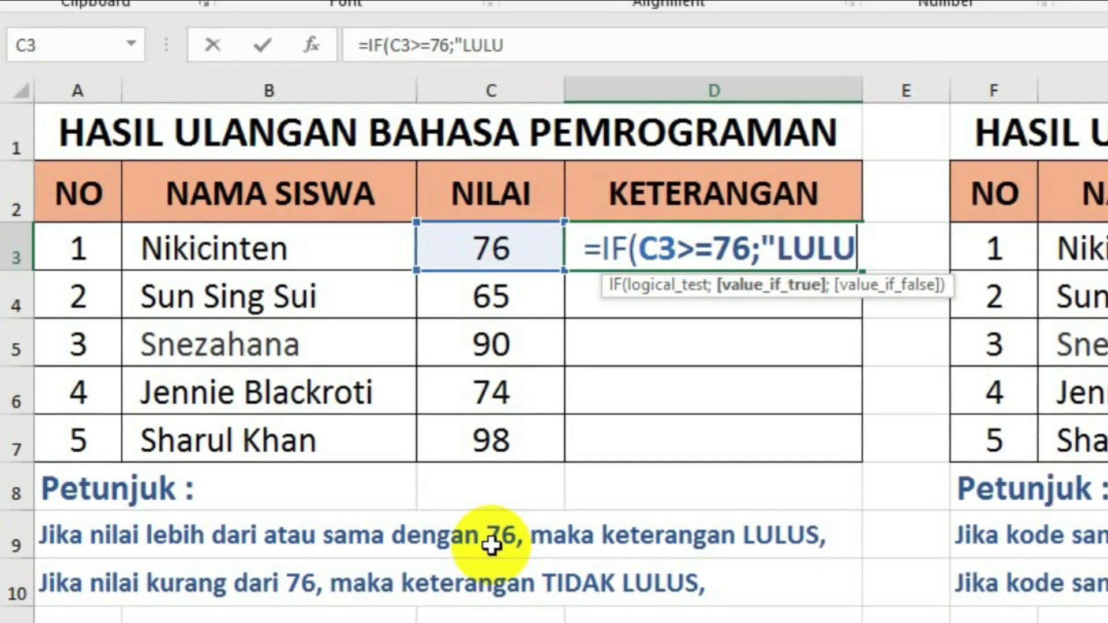
pyautogui.write('S')
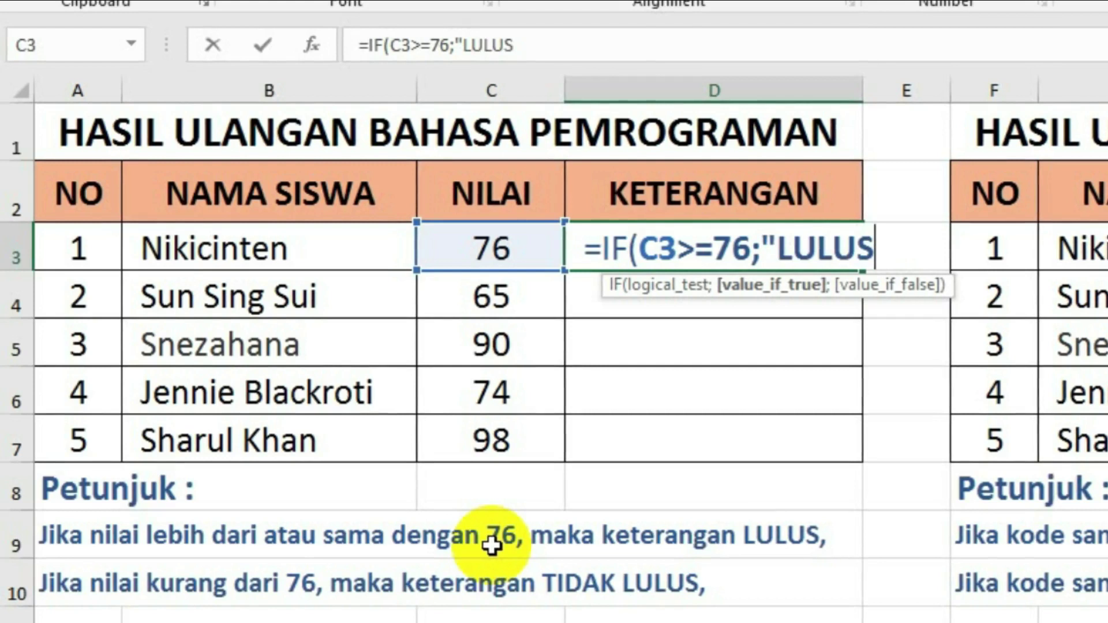
pyautogui.write('"')
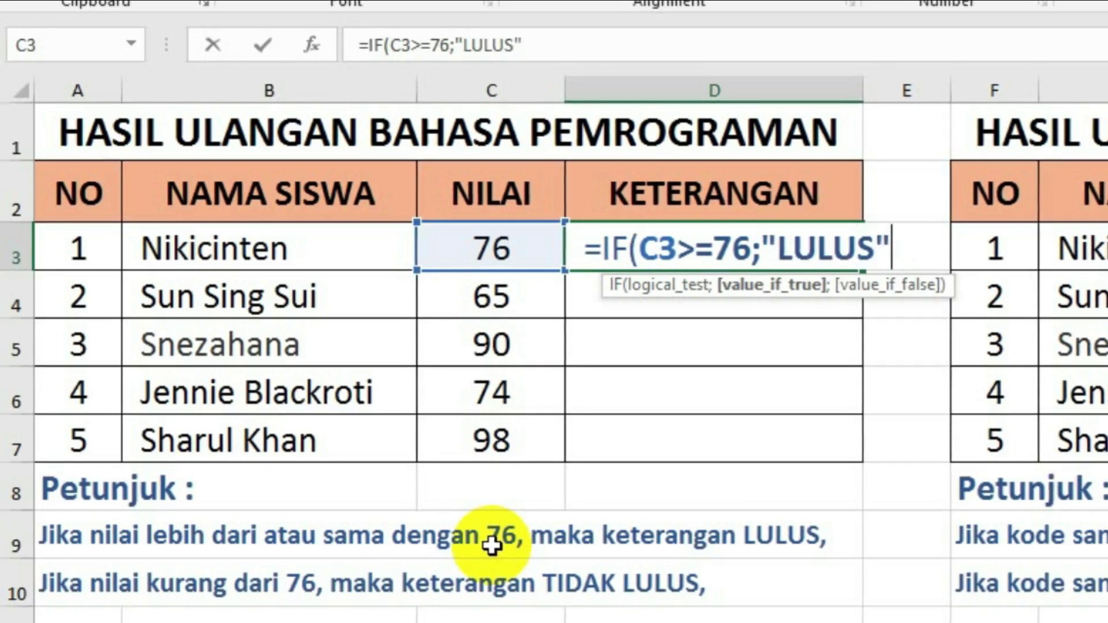
pyautogui.write(';')
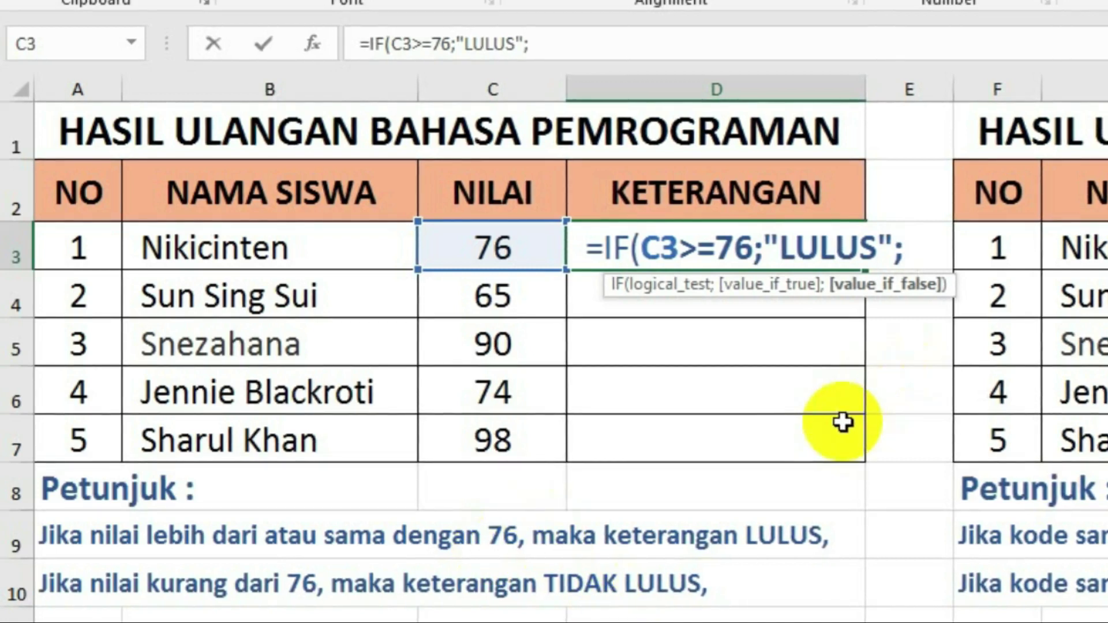
# - Add "TIDAK LULUS" as the value if false, close the parenthesis and commit the formula in D3
pyautogui.write('"')
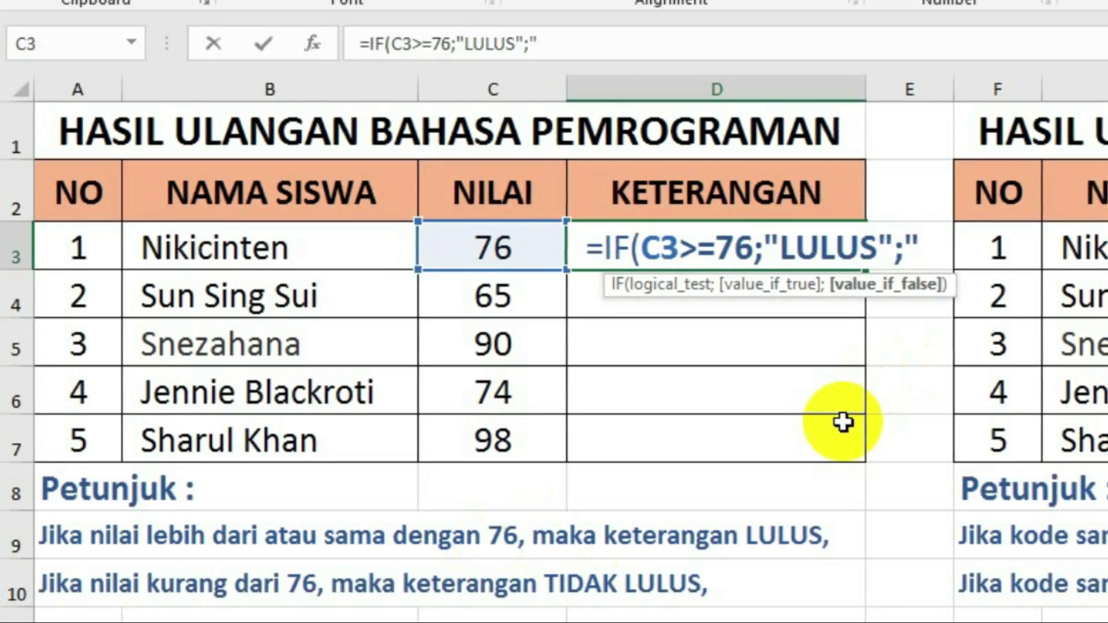
pyautogui.write('TI')
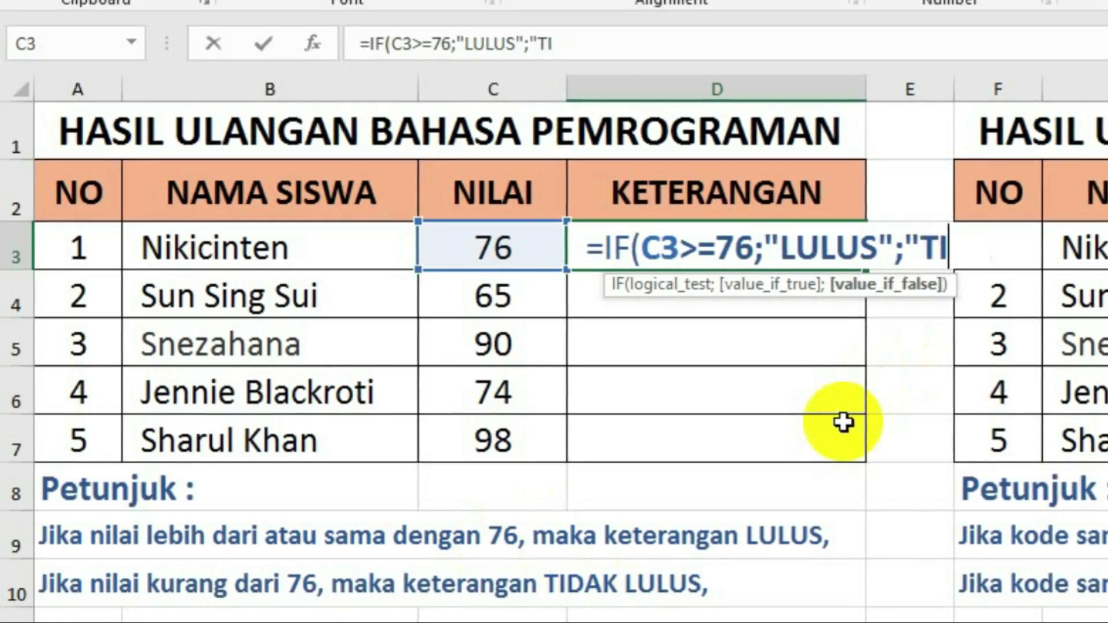
pyautogui.write('DAK')
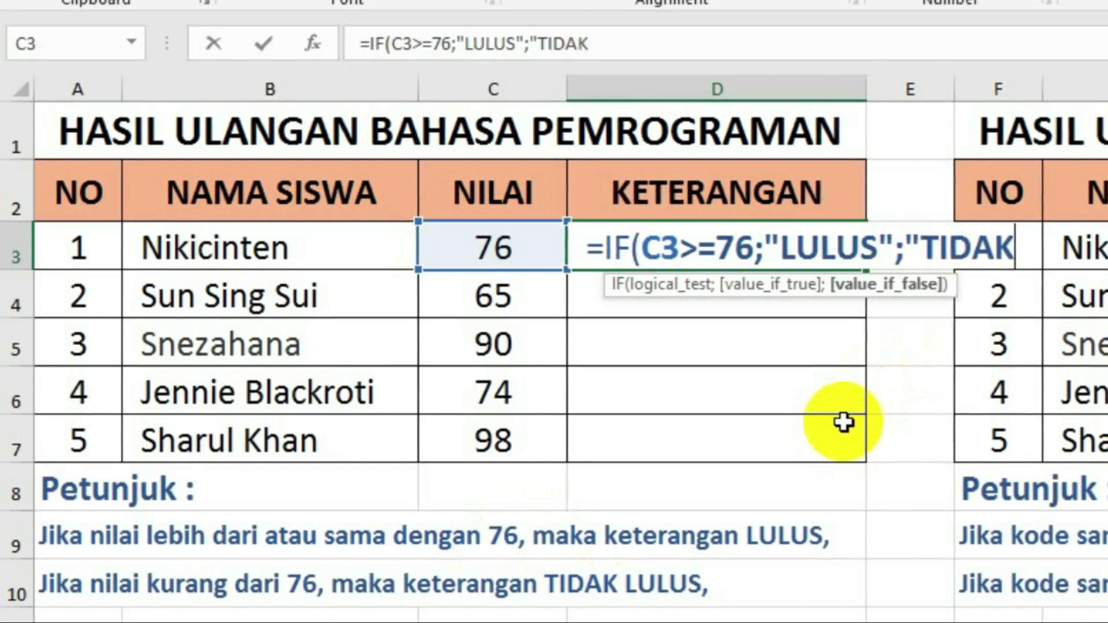
pyautogui.write(' LULUS')
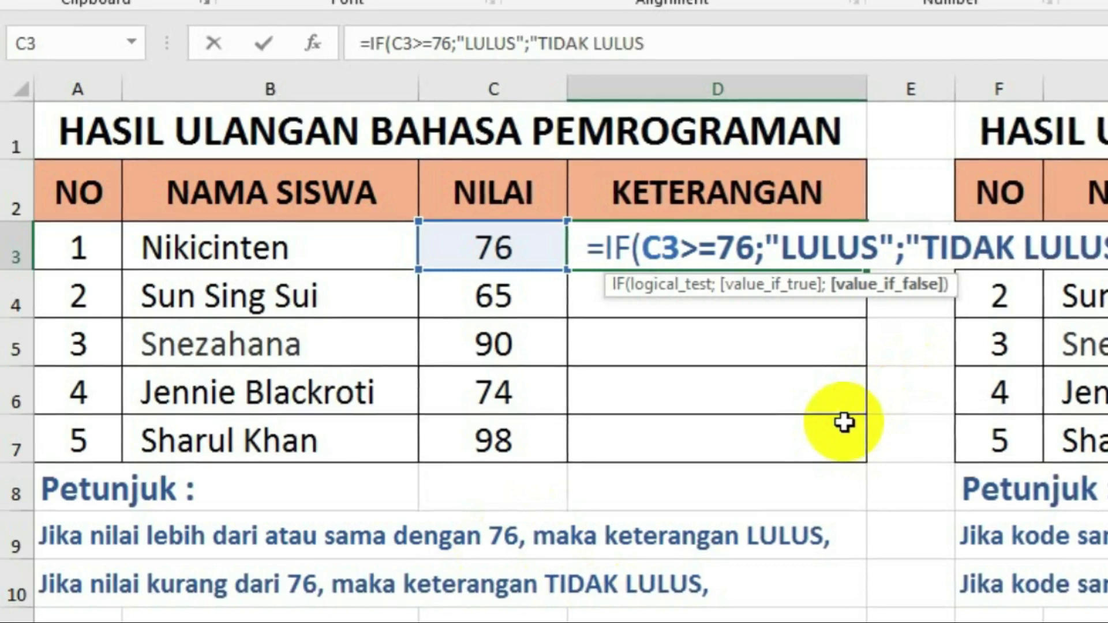
pyautogui.write('")')
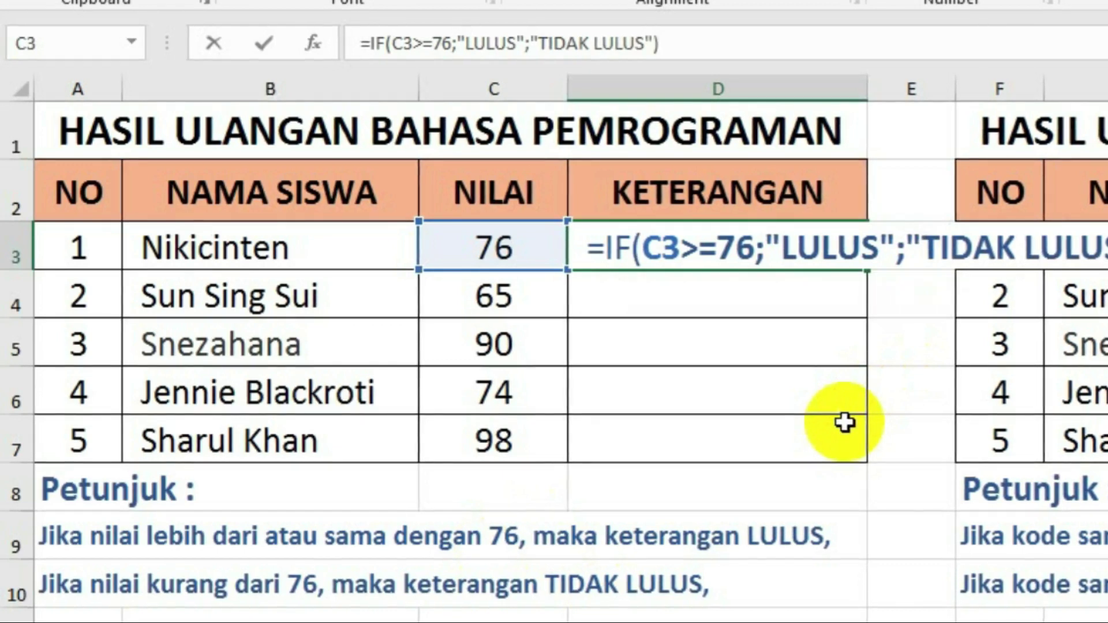
pyautogui.press('Return')
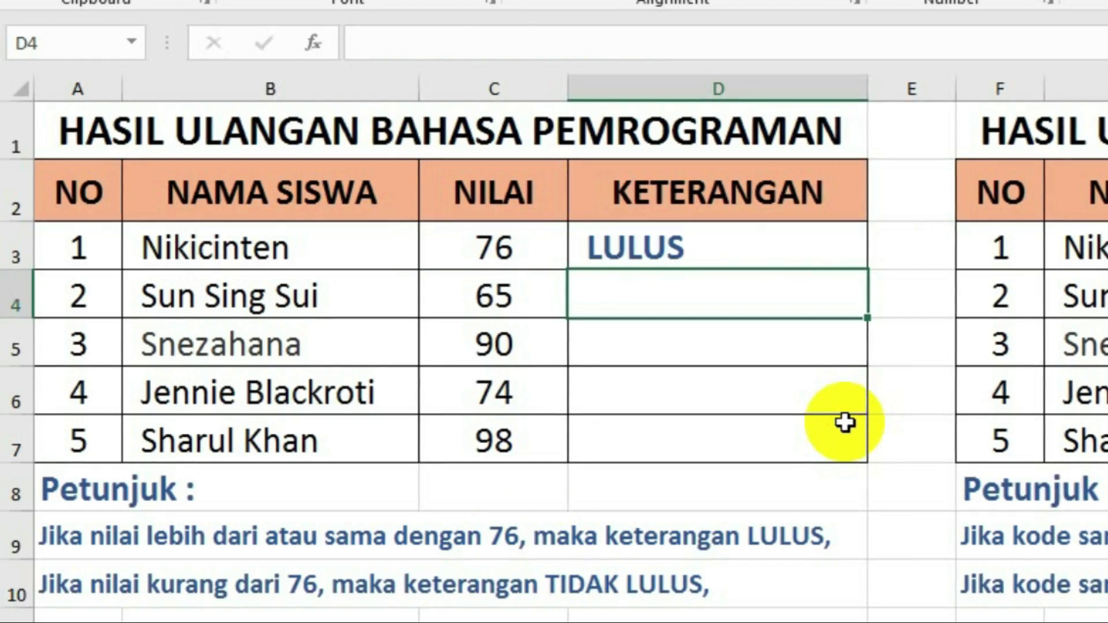
# - Fill the D3 formula down through D7 and check the copied results against the scores in rows 4 and 5
pyautogui.click(651, 249)
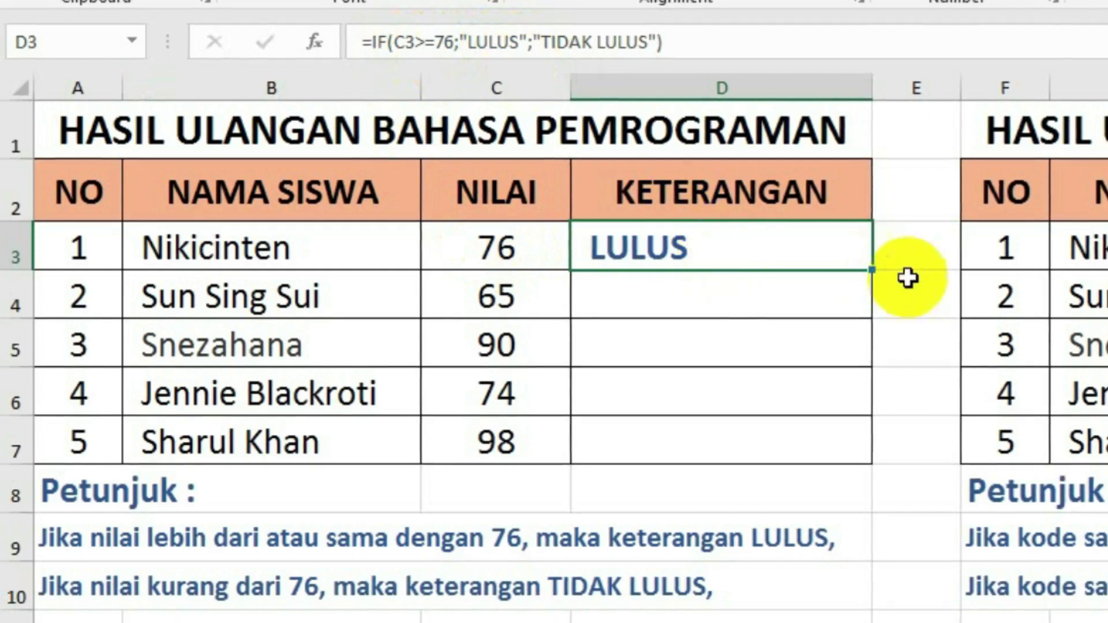
pyautogui.moveTo(875, 271); pyautogui.dragTo(886, 461)
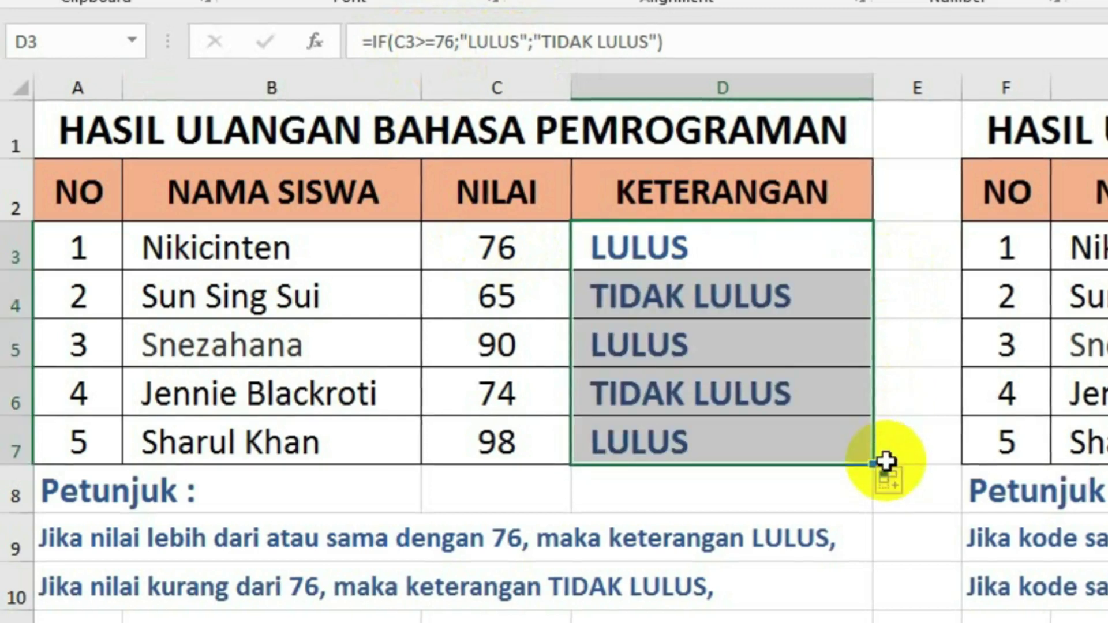
pyautogui.click(906, 280)
pyautogui.click(897, 392)
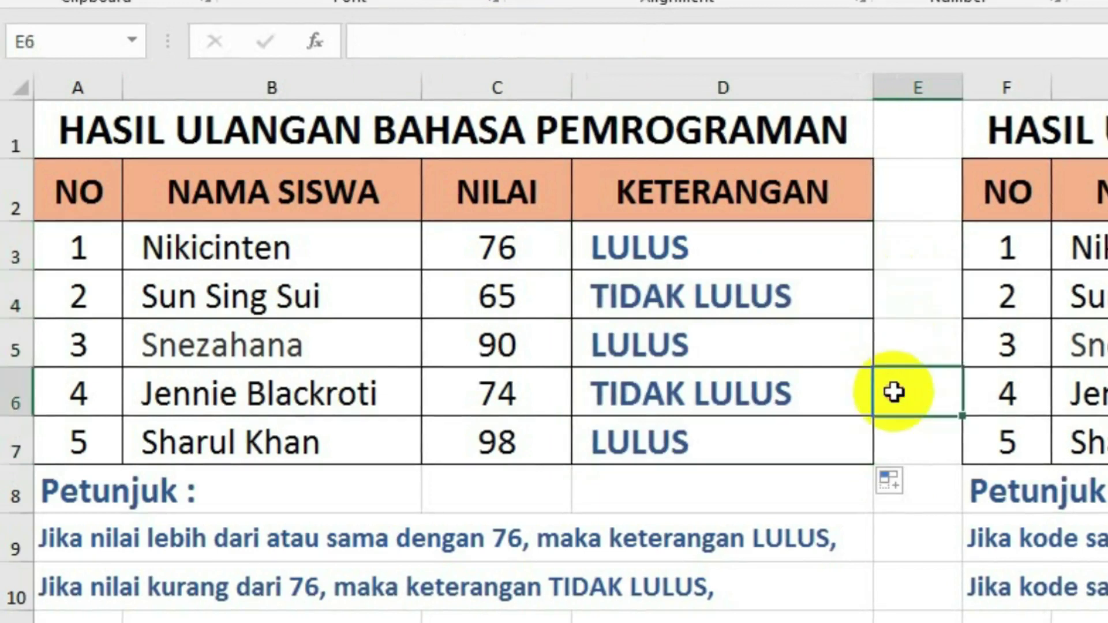
pyautogui.click(663, 296)
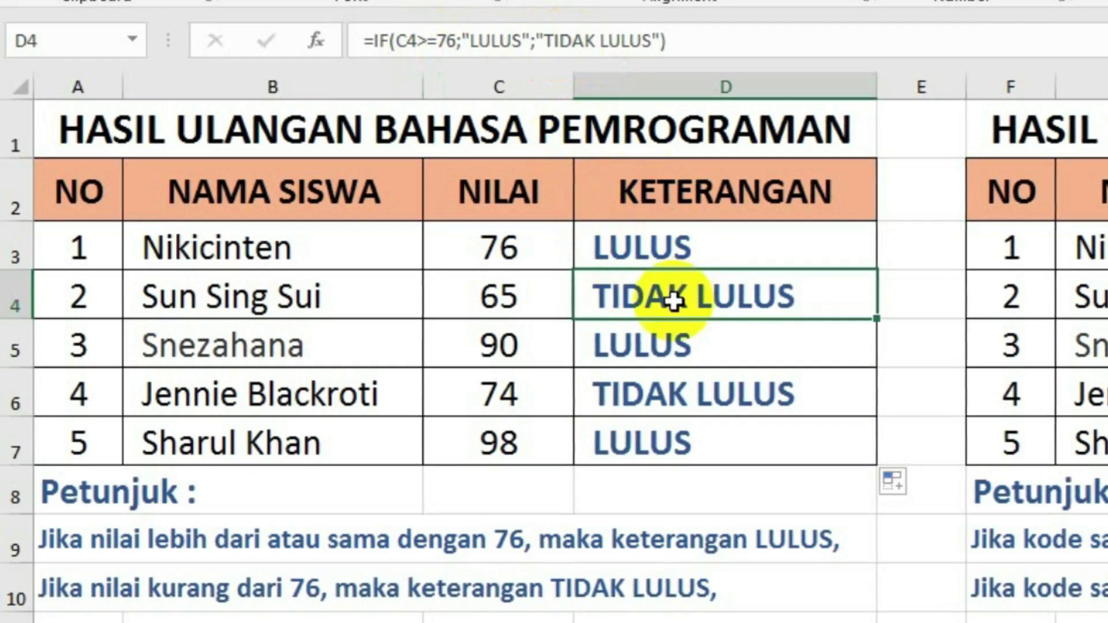
pyautogui.click(521, 345)
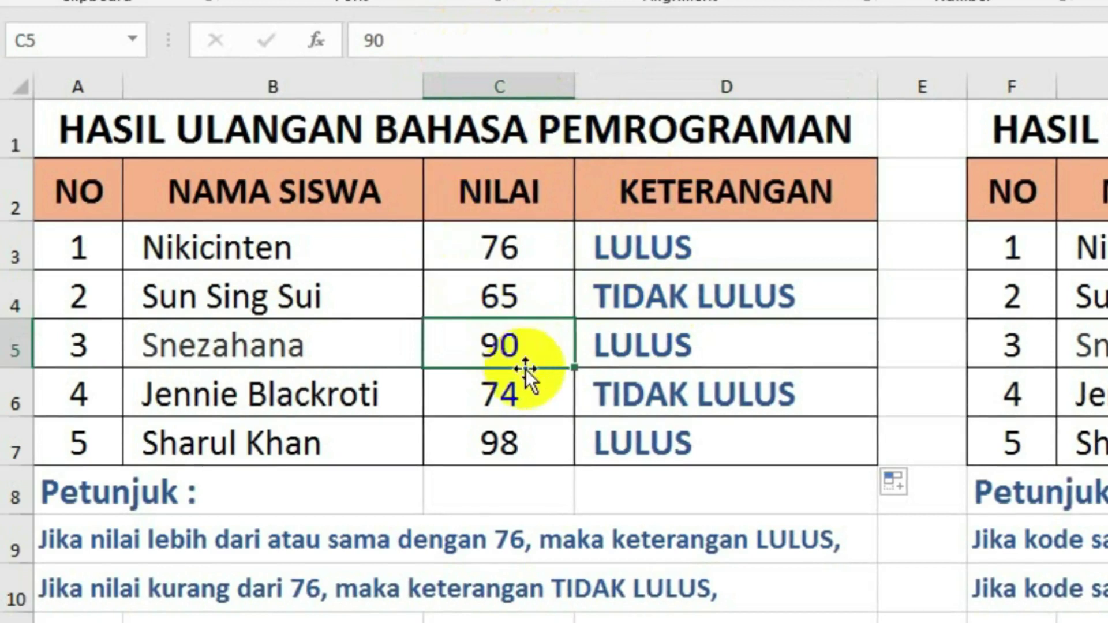
pyautogui.click(698, 342)
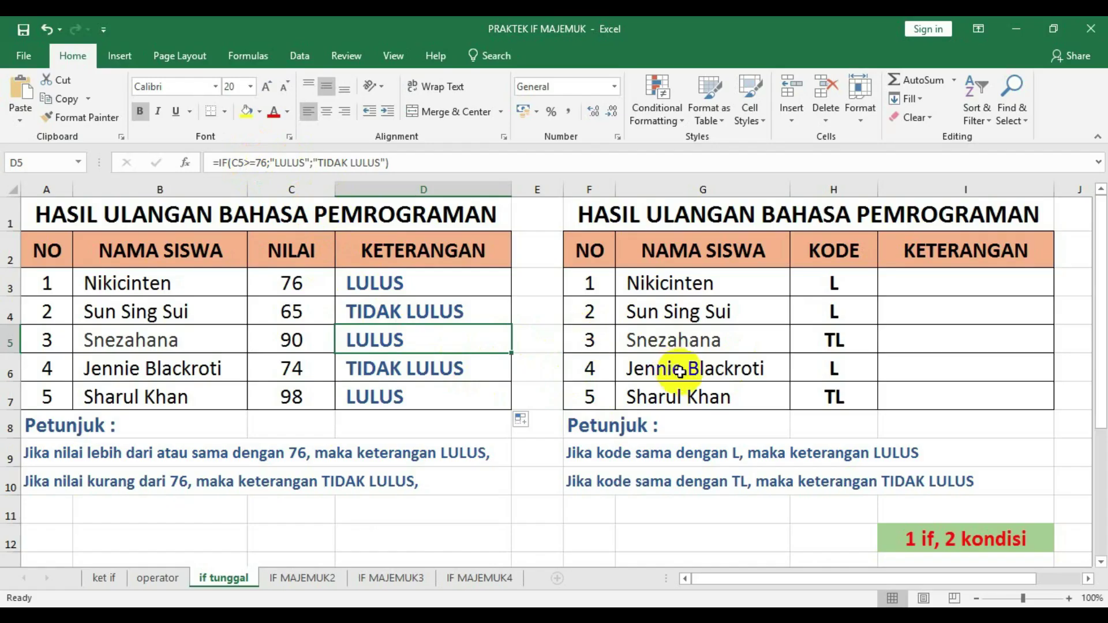
# - Start an IF formula in cell I3 with the logical test H3="L", followed by a semicolon separator
pyautogui.click(941, 284)
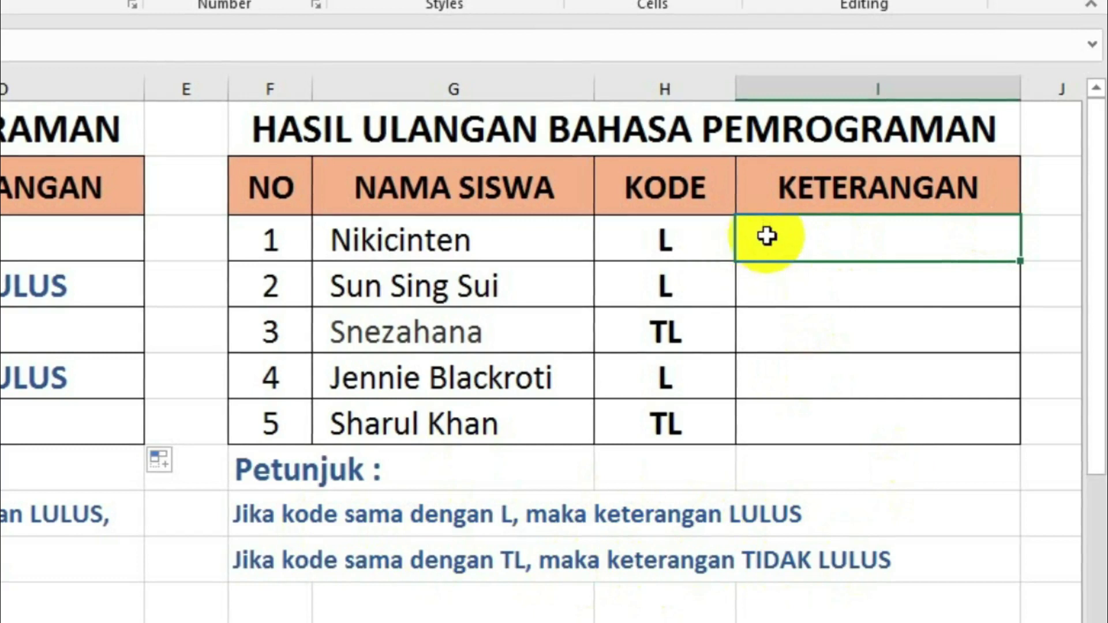
pyautogui.write('=')
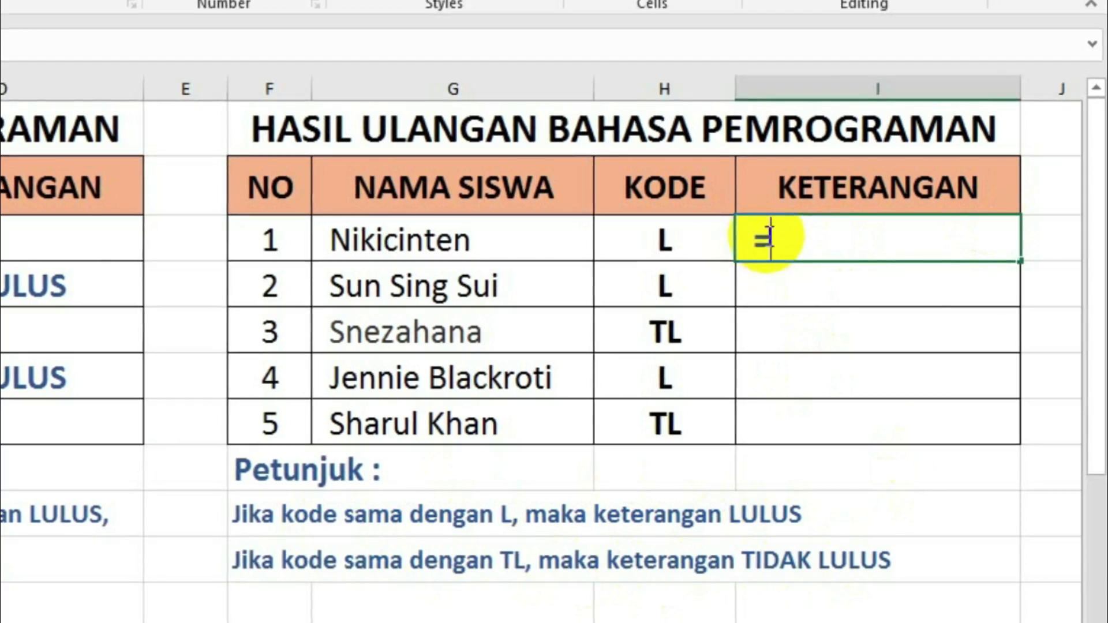
pyautogui.write('IF')
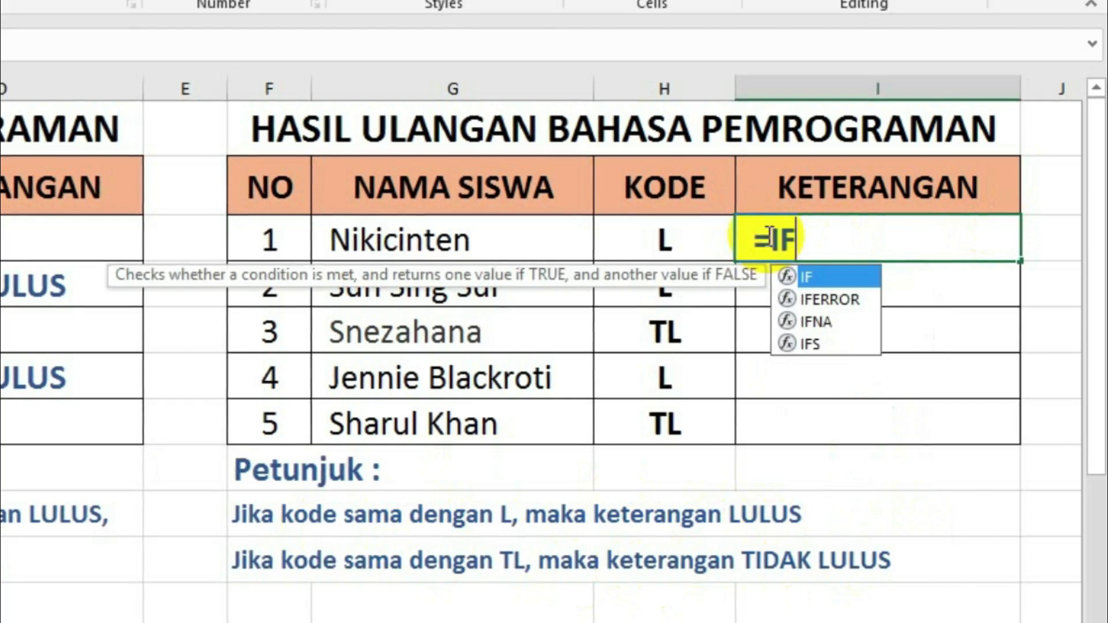
pyautogui.write('(')
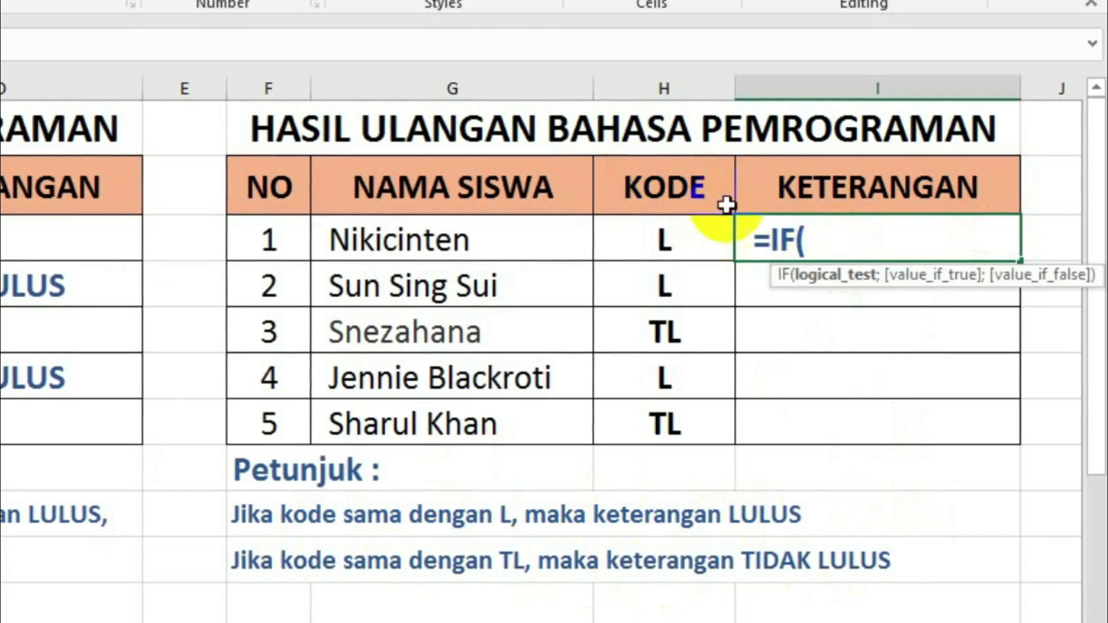
pyautogui.click(635, 237)
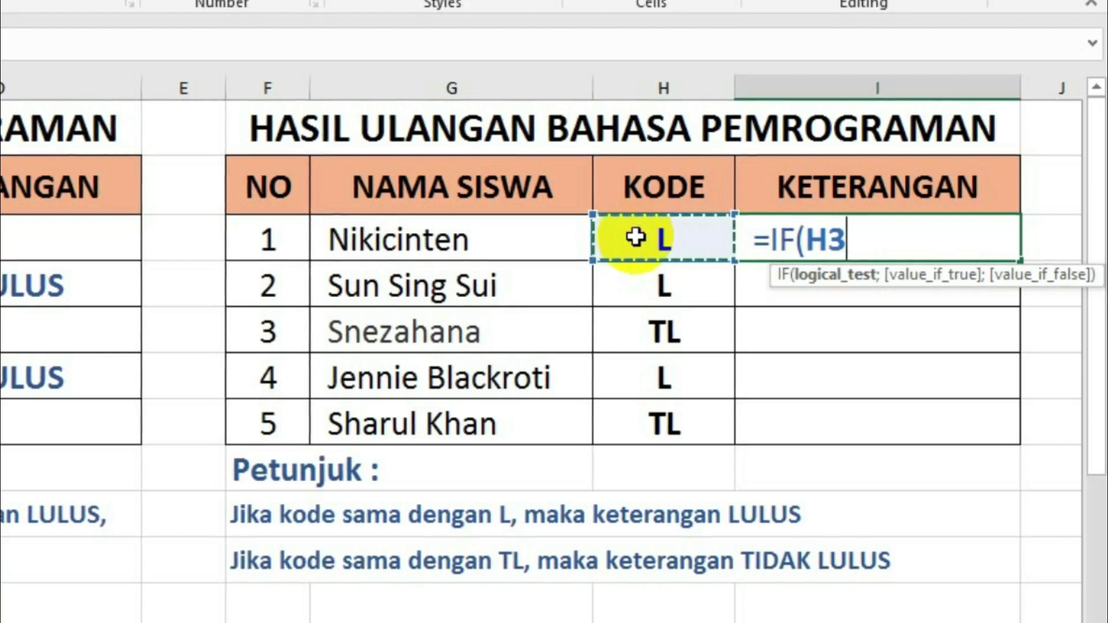
pyautogui.write('=')
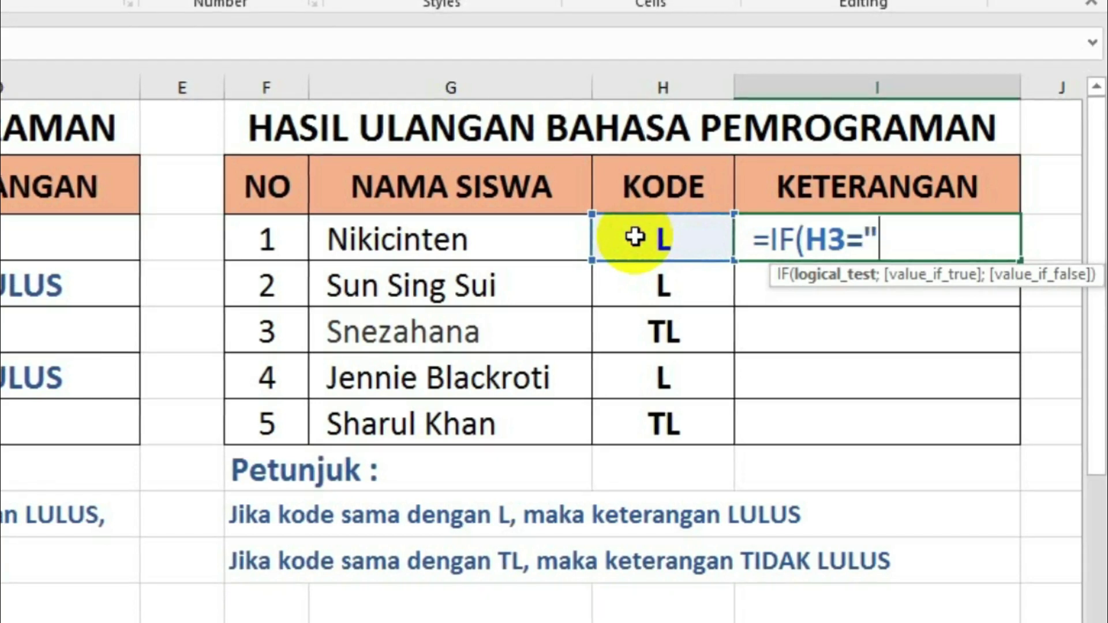
pyautogui.write('L')
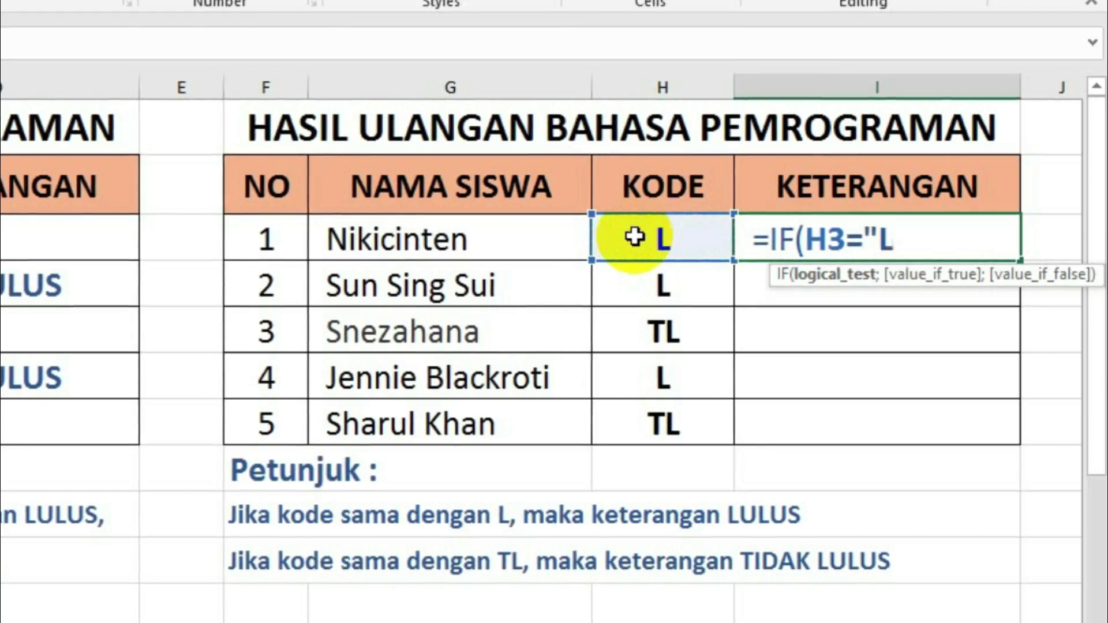
pyautogui.write('"')
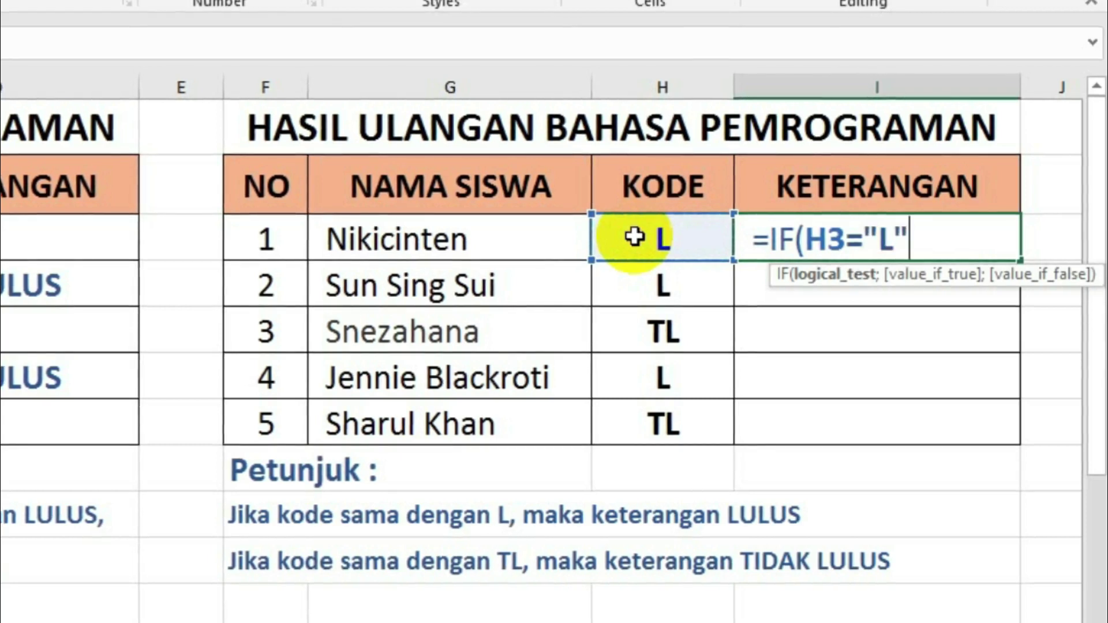
pyautogui.write(';')
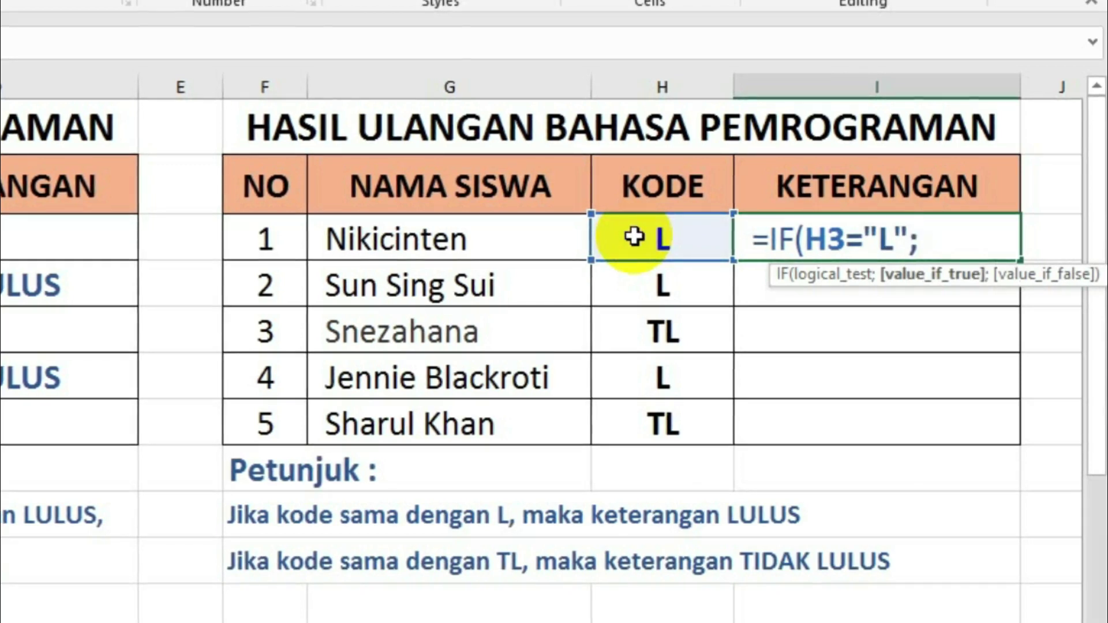
# - Add "LULUS" as the value if true in the I3 formula, followed by a semicolon separator
pyautogui.write('"')
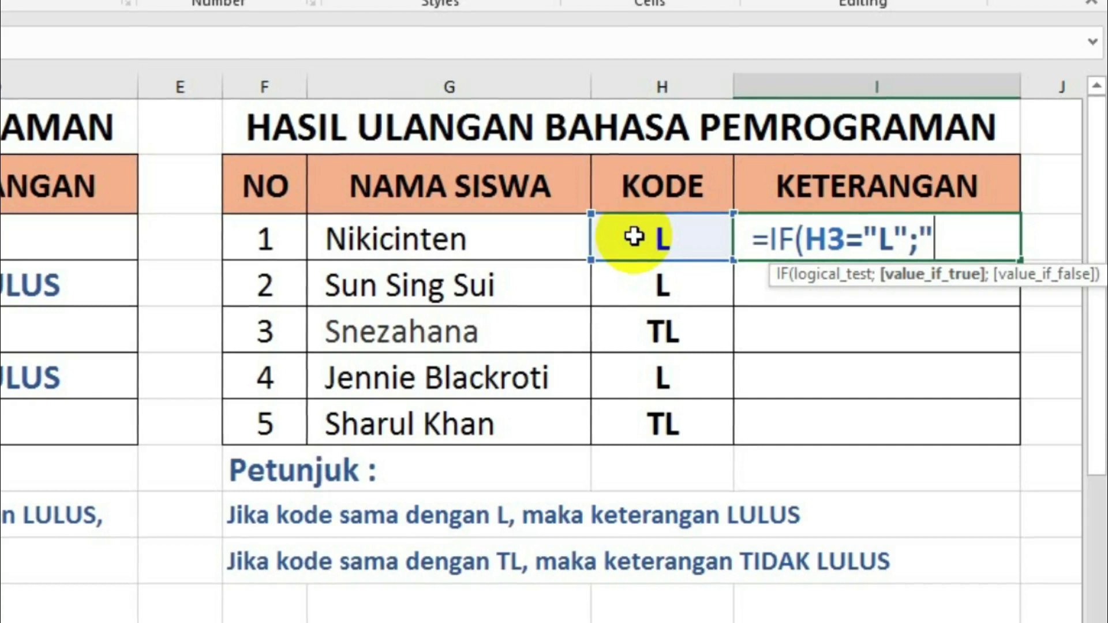
pyautogui.write('LULUS')
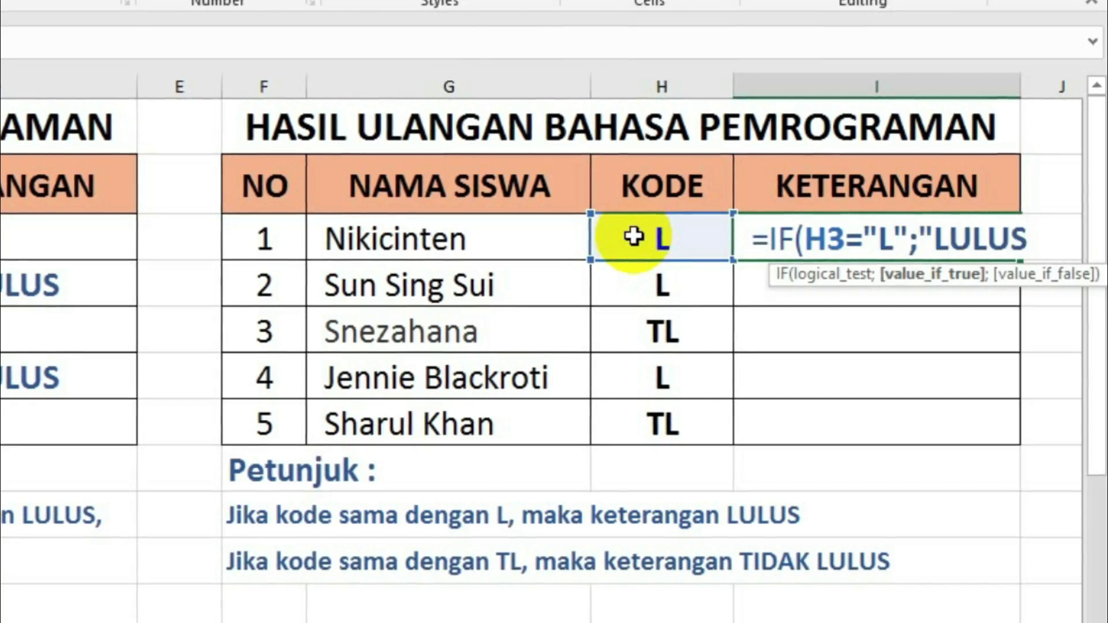
pyautogui.write('"')
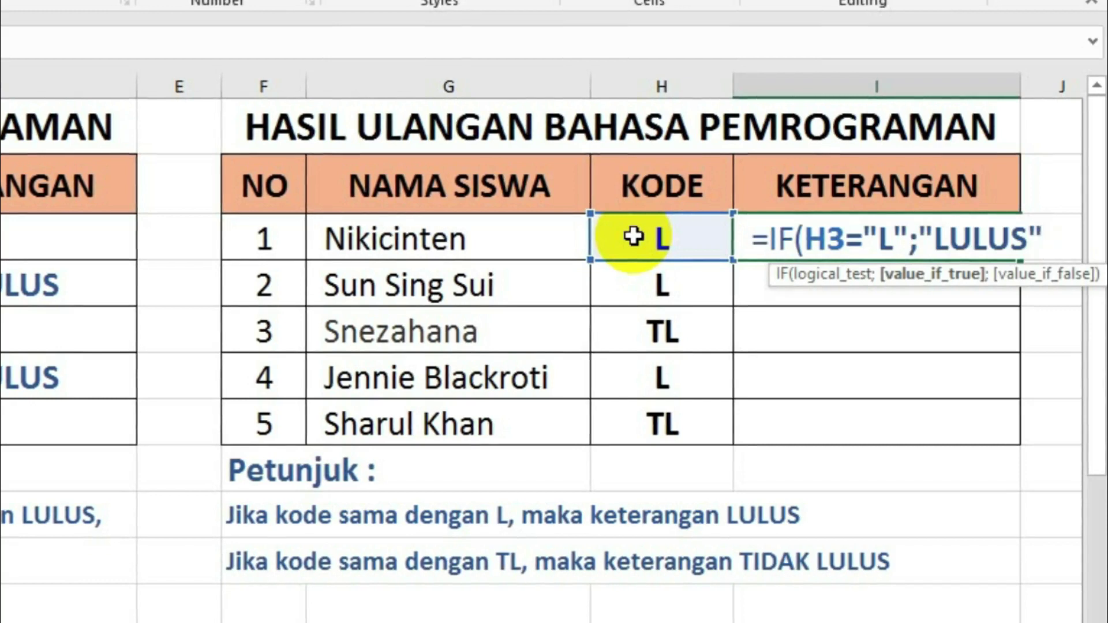
pyautogui.write(';')
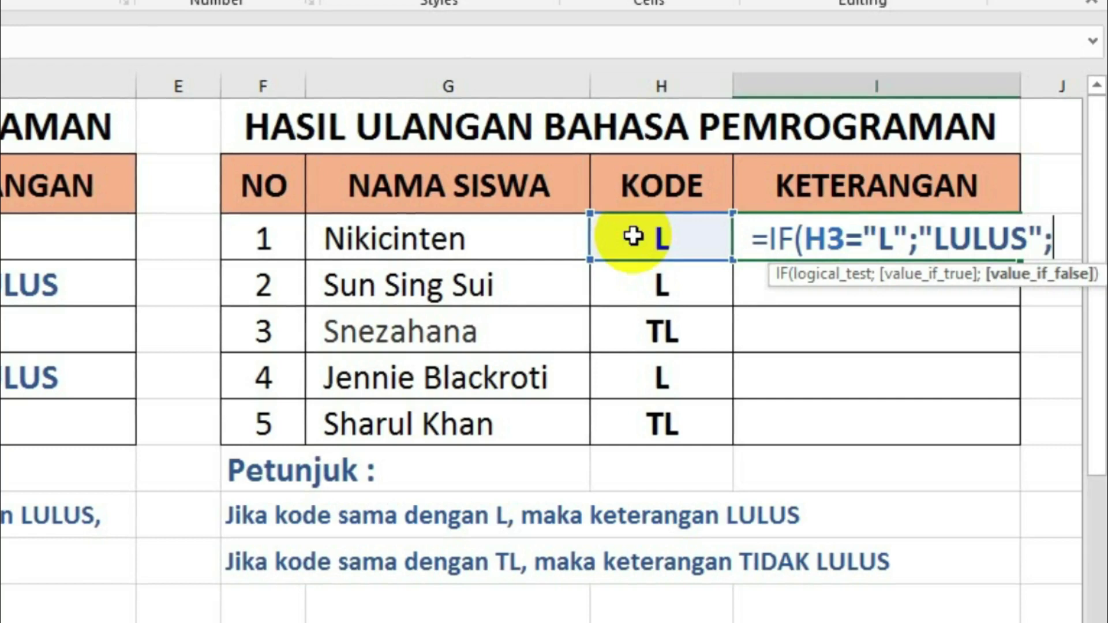
# - Add "TIDAK LULUS" as the value if false and commit the I3 formula, accepting the proposed closing-quote correction
pyautogui.write('"T')
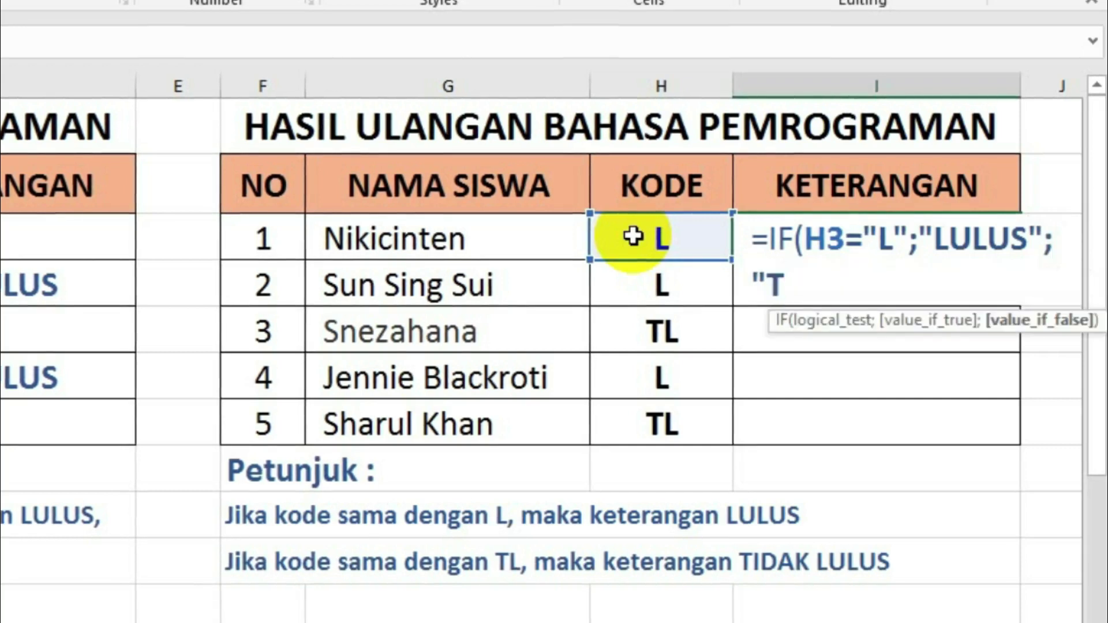
pyautogui.write('IDAK LULUS')
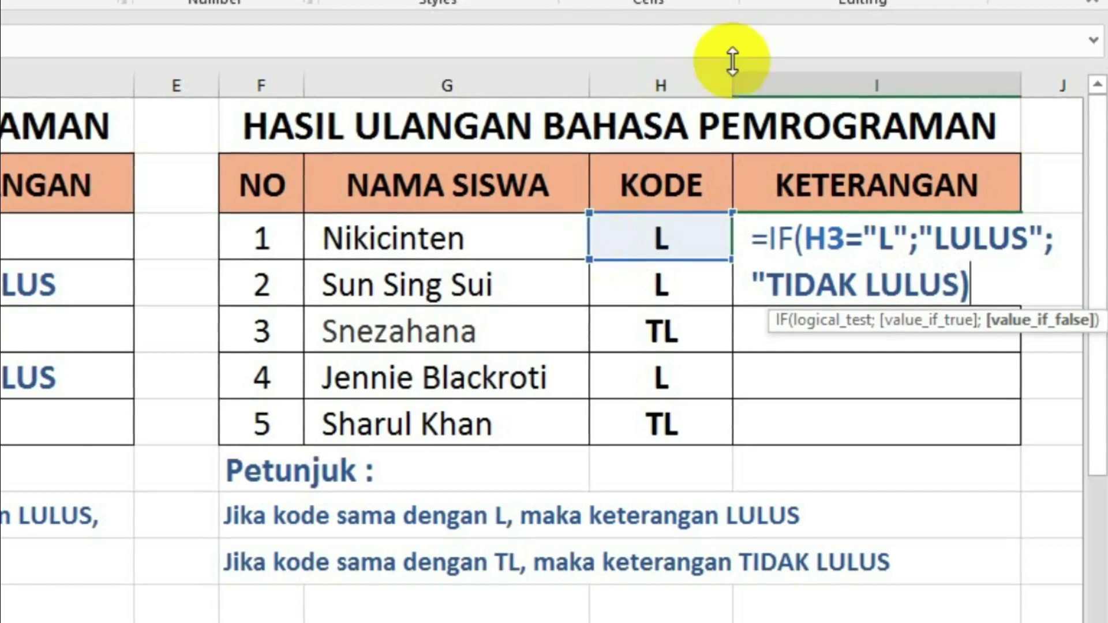
pyautogui.press('Return')
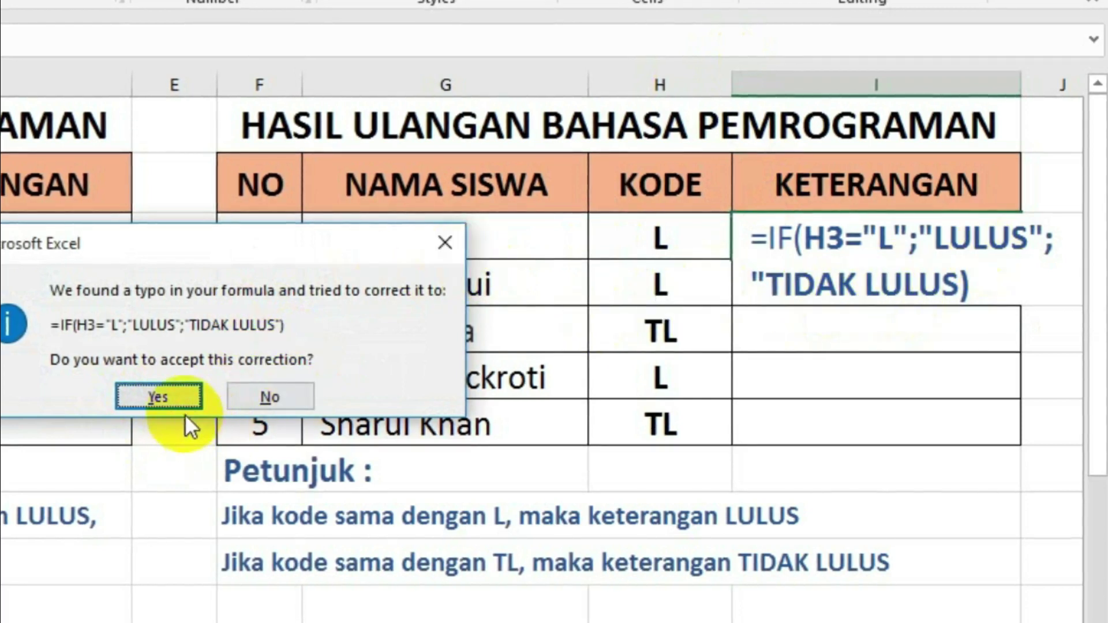
pyautogui.click(171, 404)
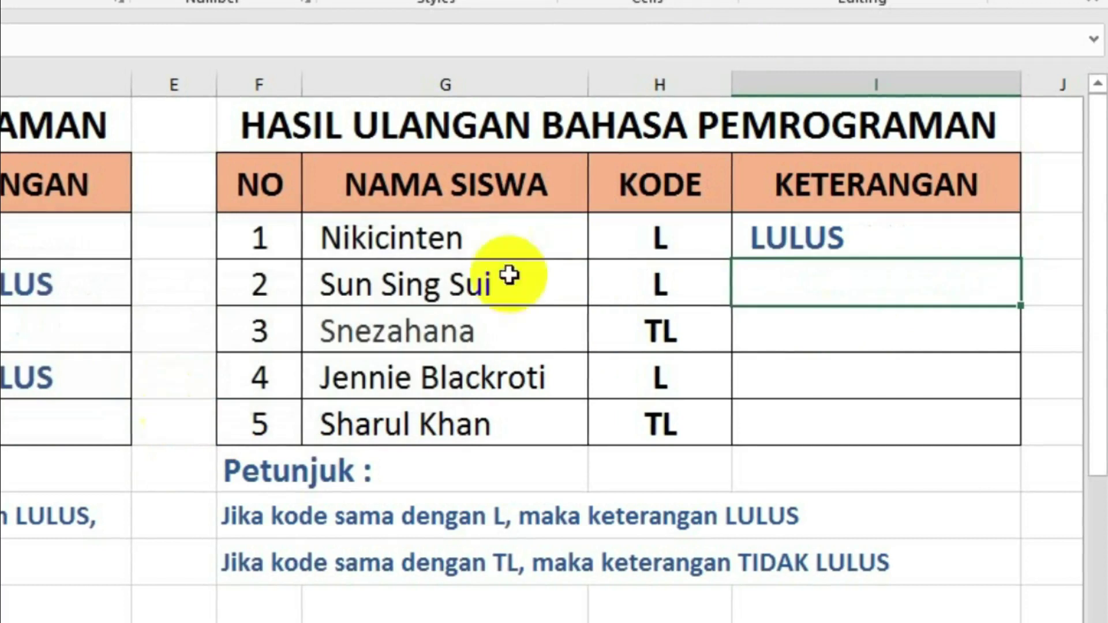
# - Fill the I3 formula down through I7 only, keeping the instruction rows below the table free of copies
pyautogui.click(779, 240)
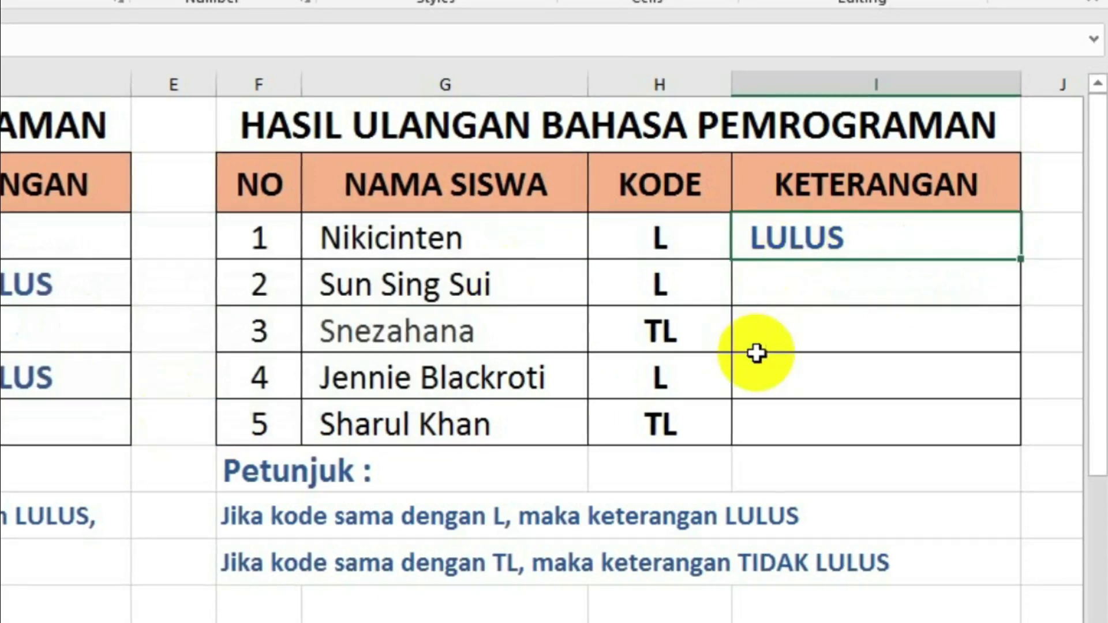
pyautogui.doubleClick(1019, 260)
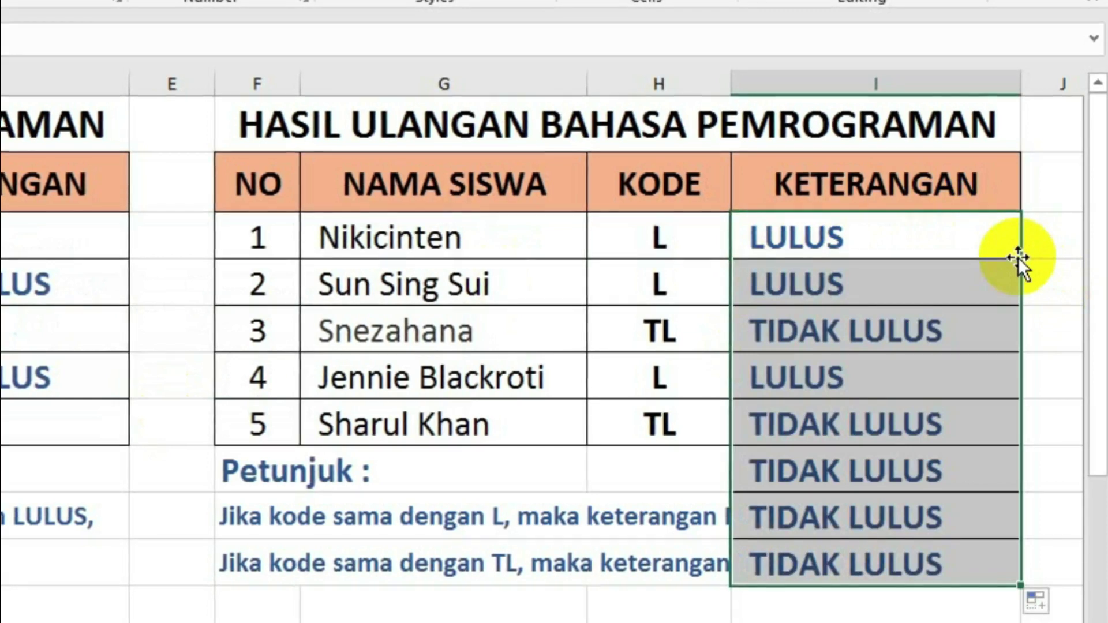
pyautogui.click(1037, 469)
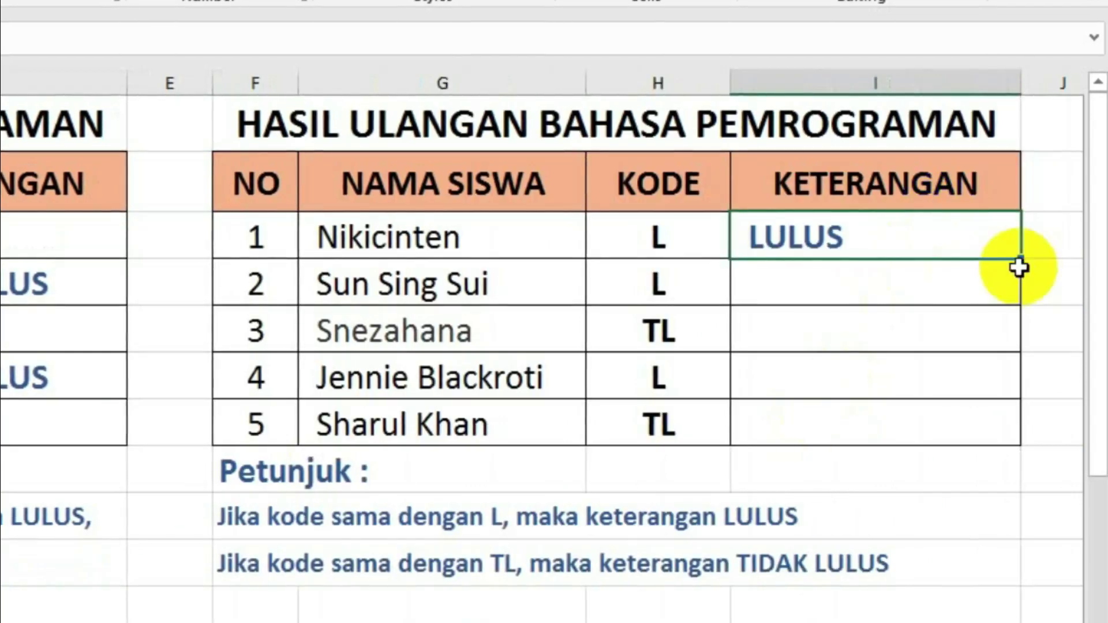
pyautogui.moveTo(1019, 257); pyautogui.dragTo(1031, 433)
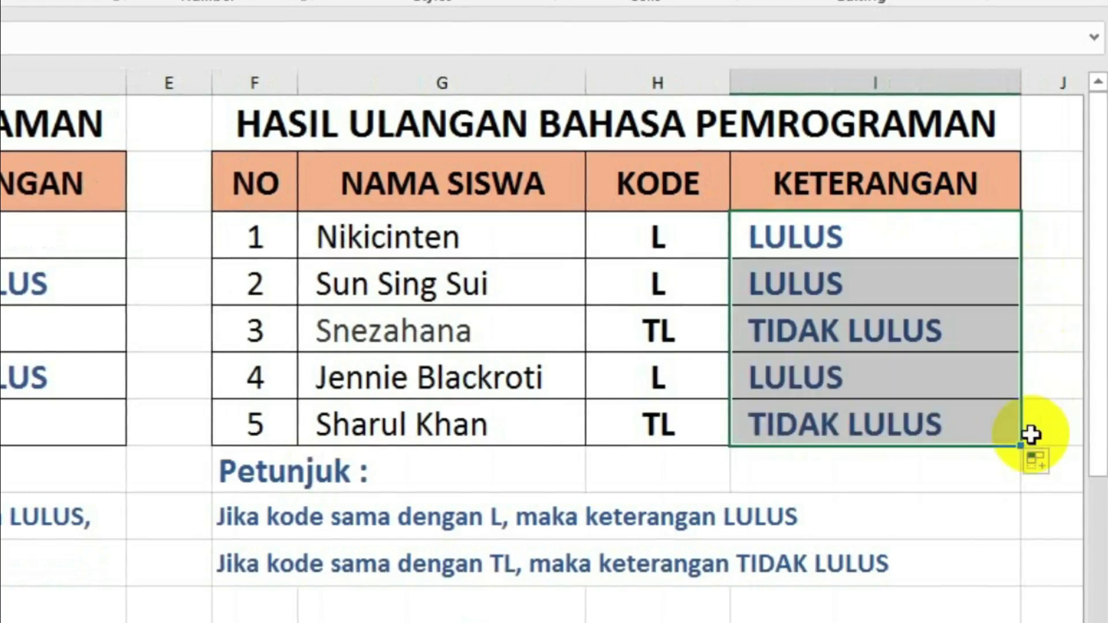
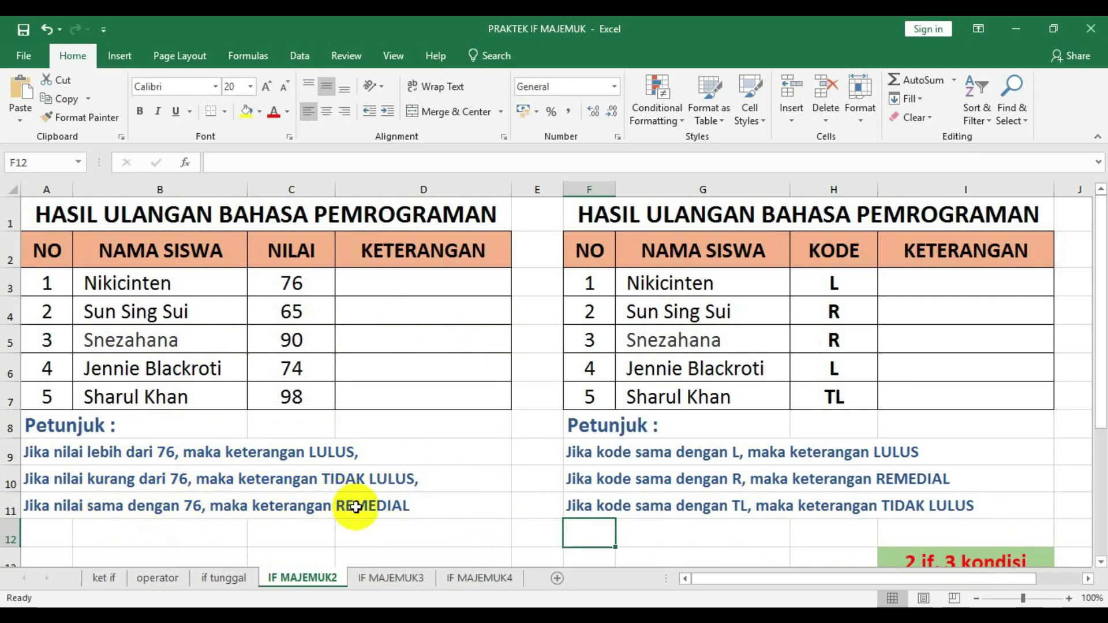
# - On the IF MAJEMUK2 sheet, start an IF formula in D3 with the logical test C3>76, followed by a semicolon separator
pyautogui.click(382, 276)
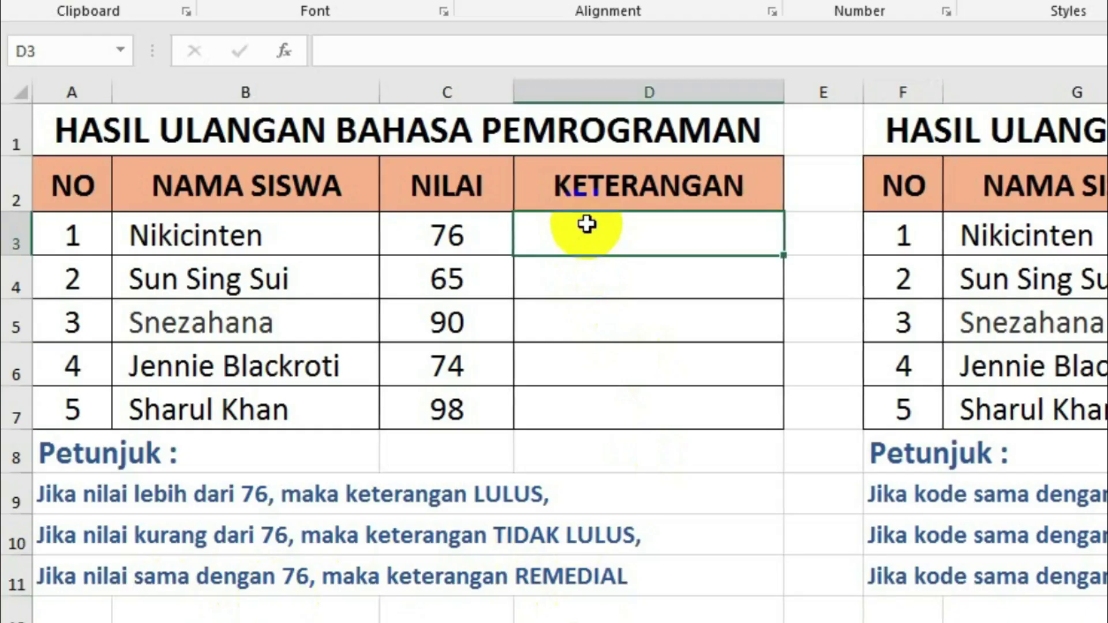
pyautogui.write('=')
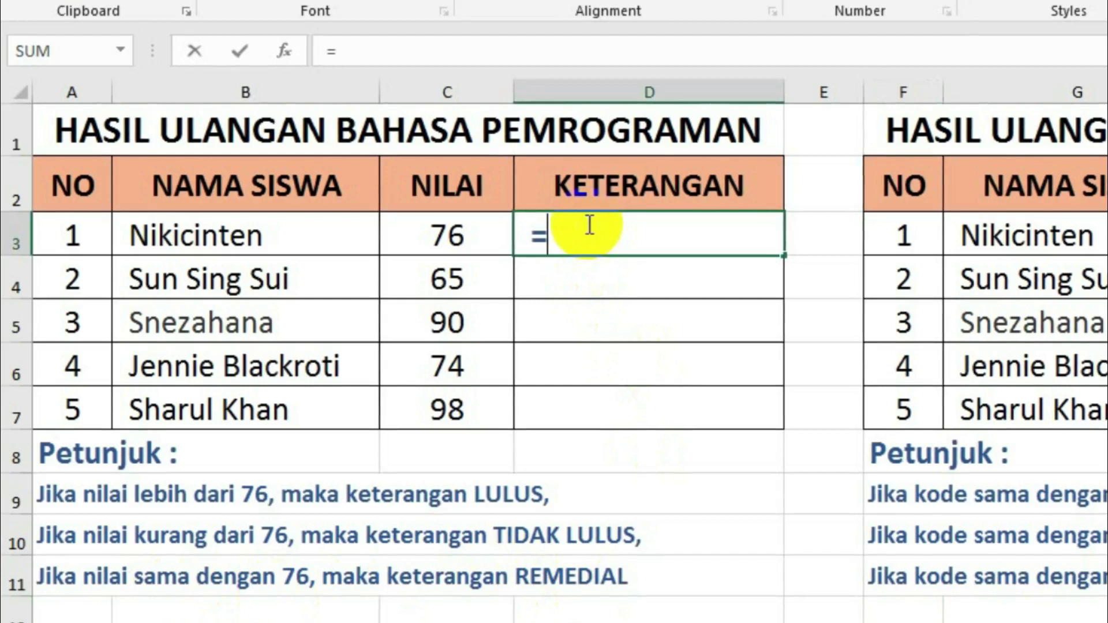
pyautogui.write('IF')
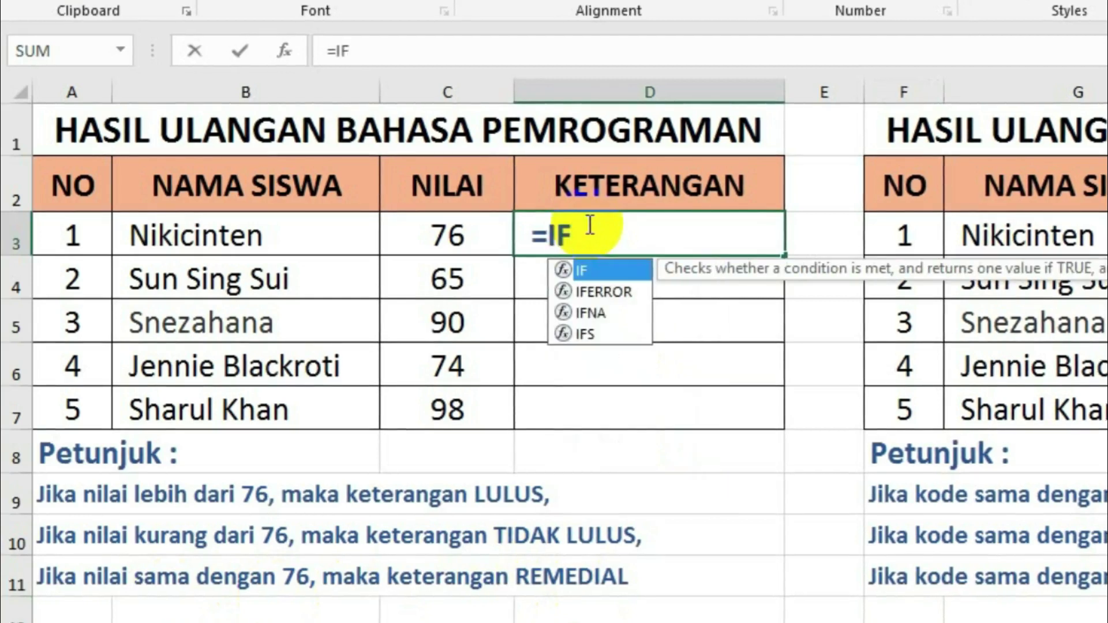
pyautogui.write('(')
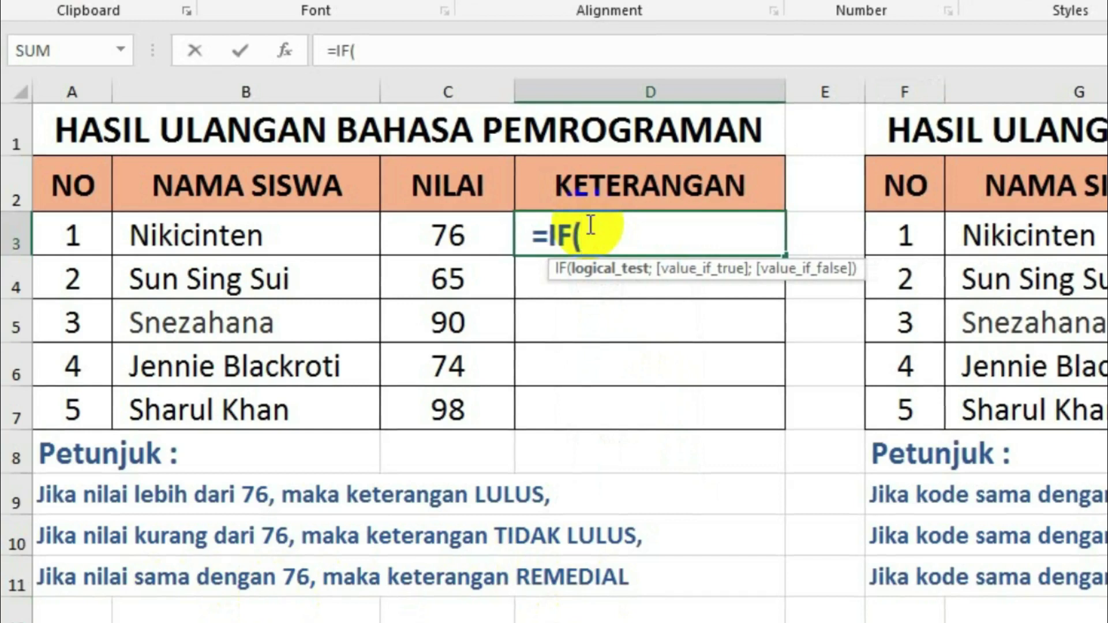
pyautogui.click(452, 234)
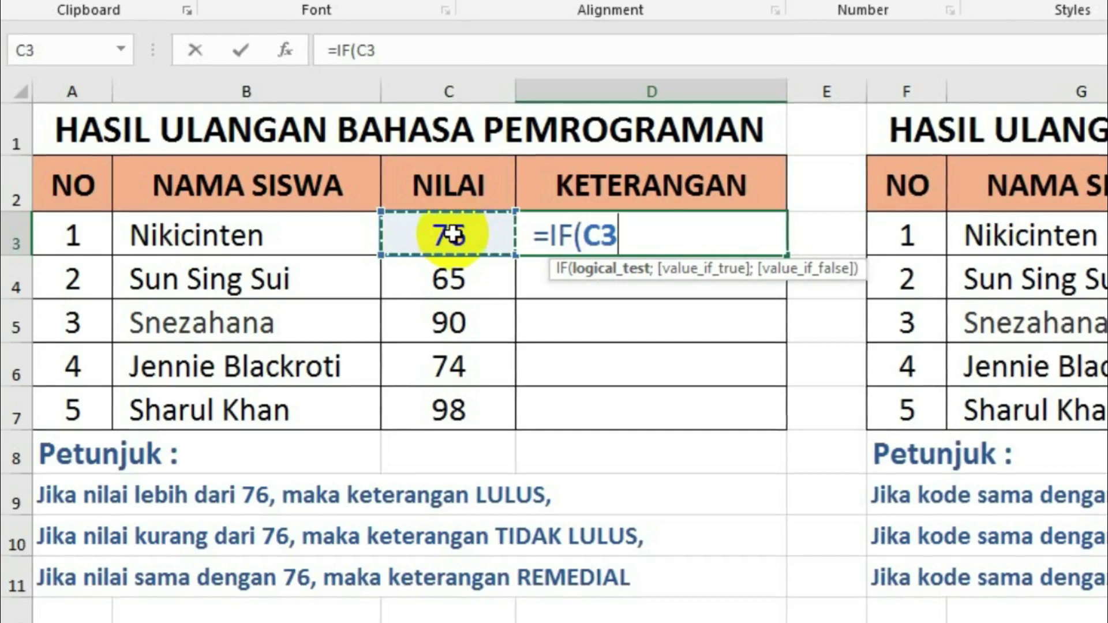
pyautogui.write('>')
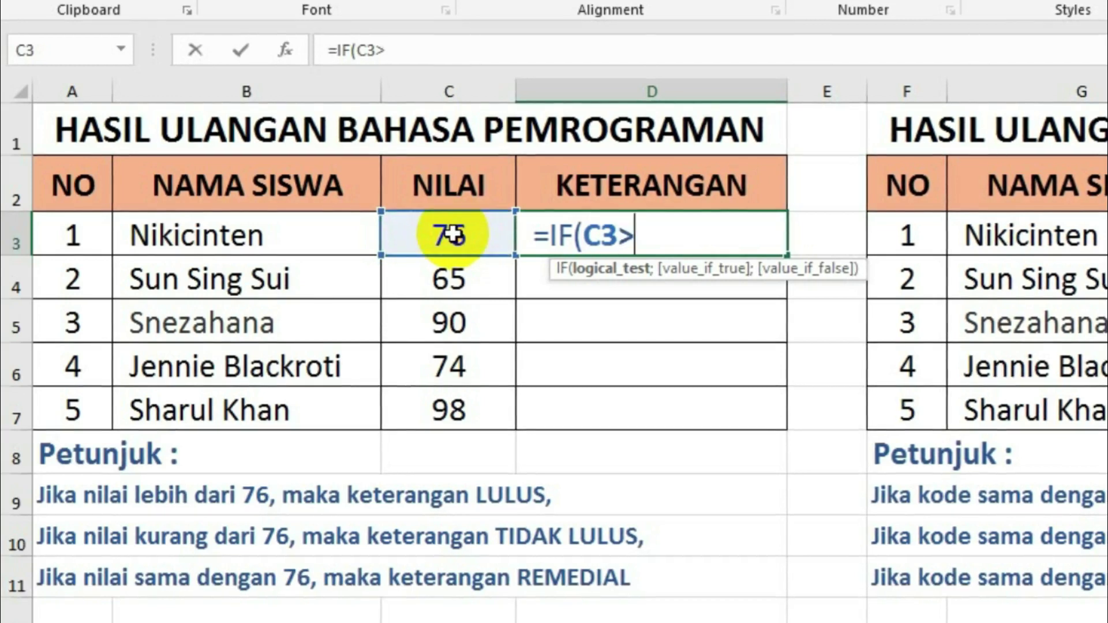
pyautogui.write('76')
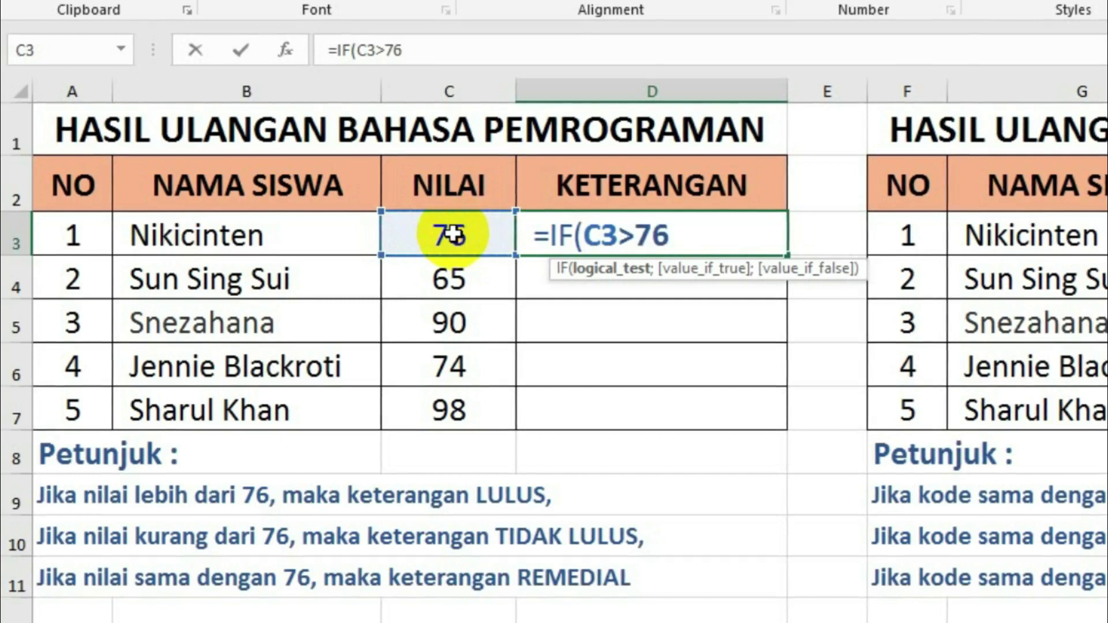
pyautogui.write(';')
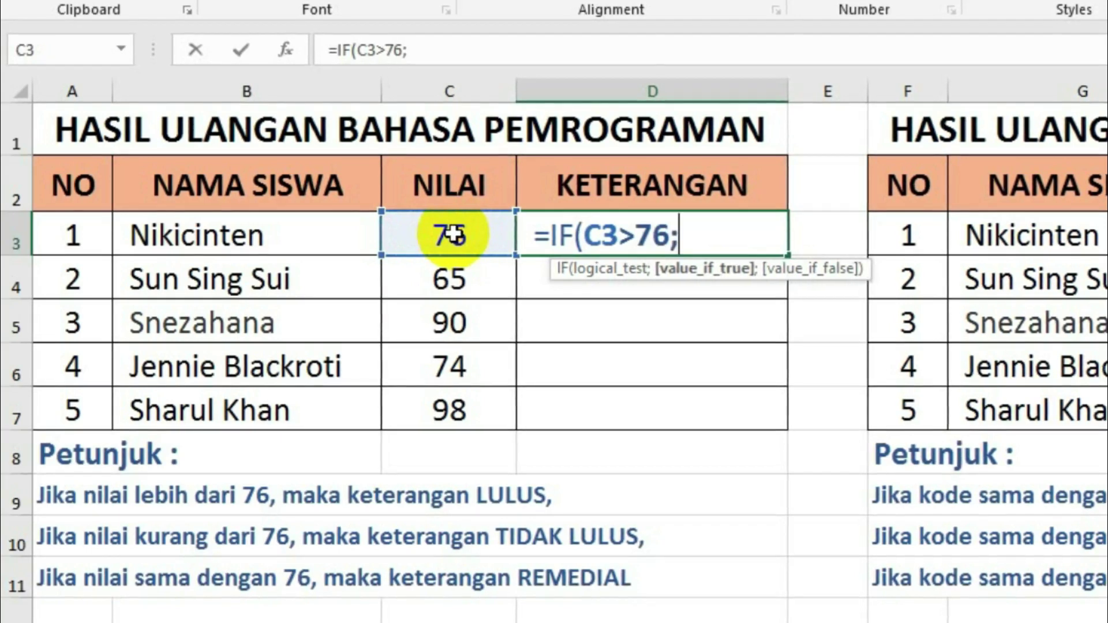
# - Add "LULUS" as the value if true in the D3 formula on IF MAJEMUK2, followed by a semicolon separator
pyautogui.write('"')
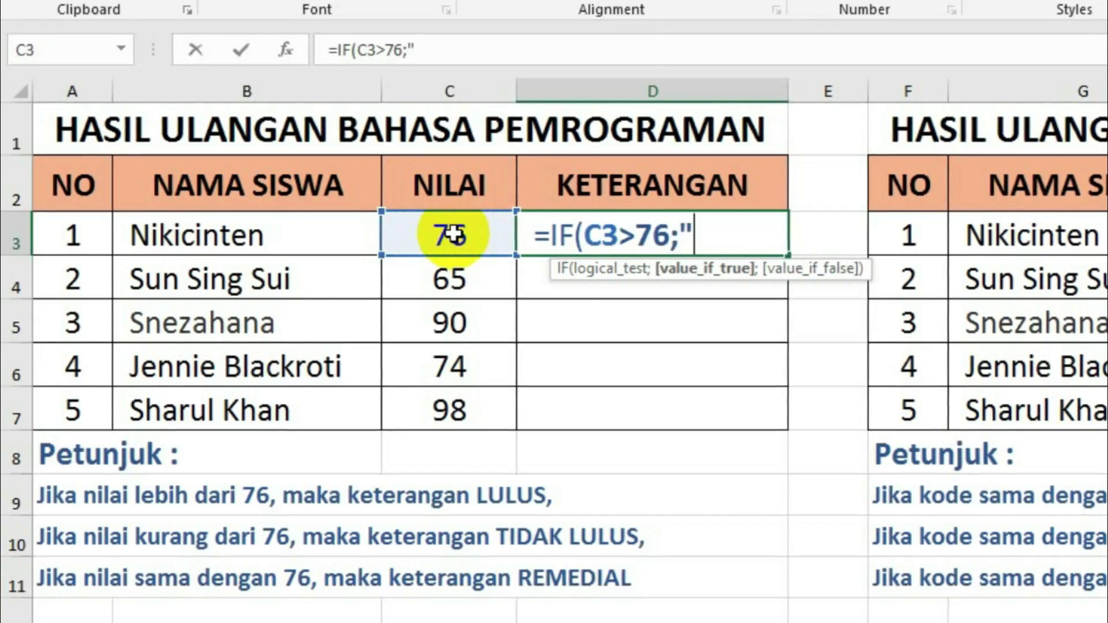
pyautogui.write('L')
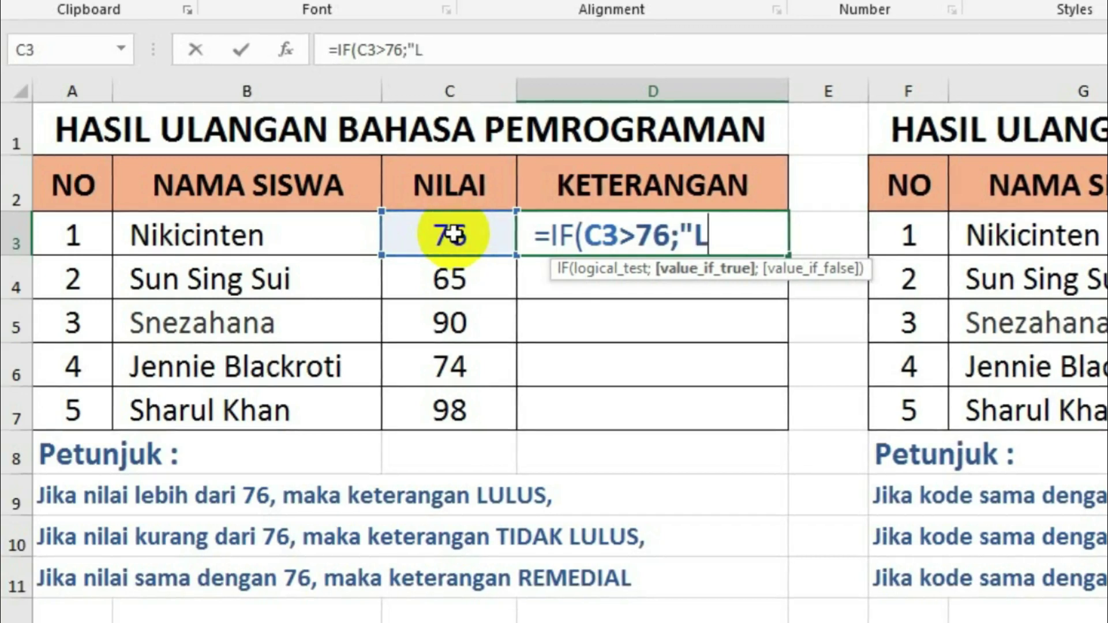
pyautogui.write('ULUS')
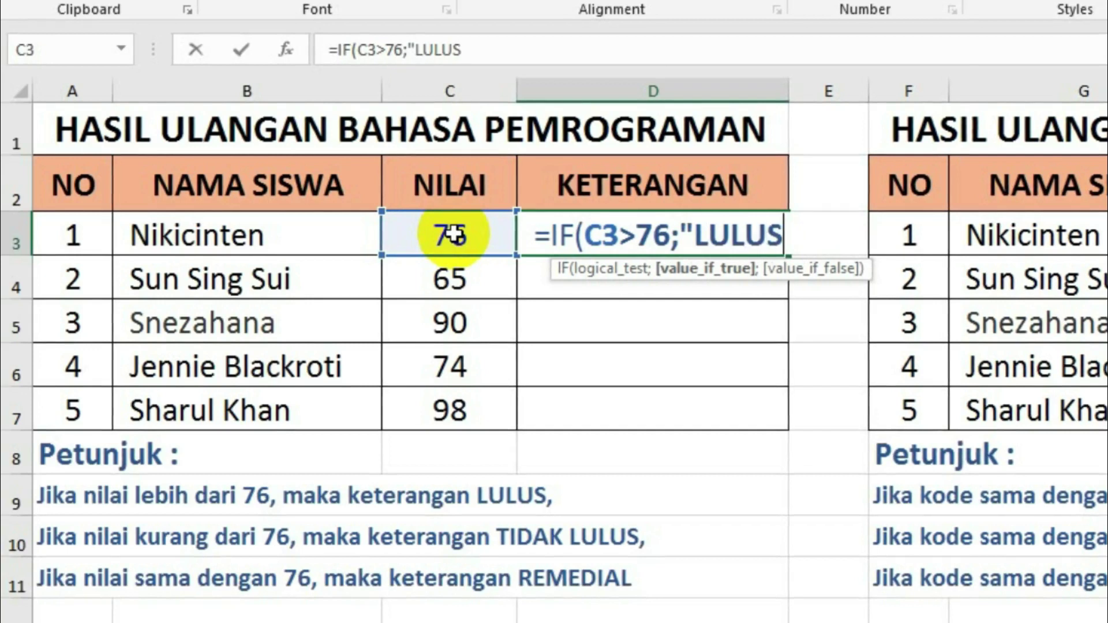
pyautogui.write('"')
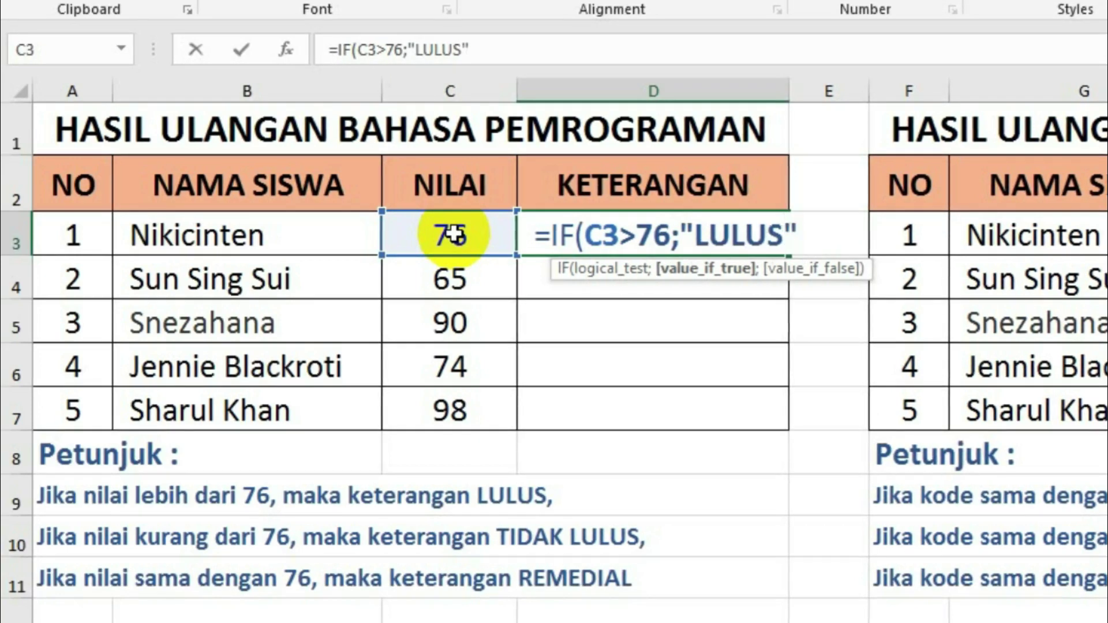
pyautogui.write(';')
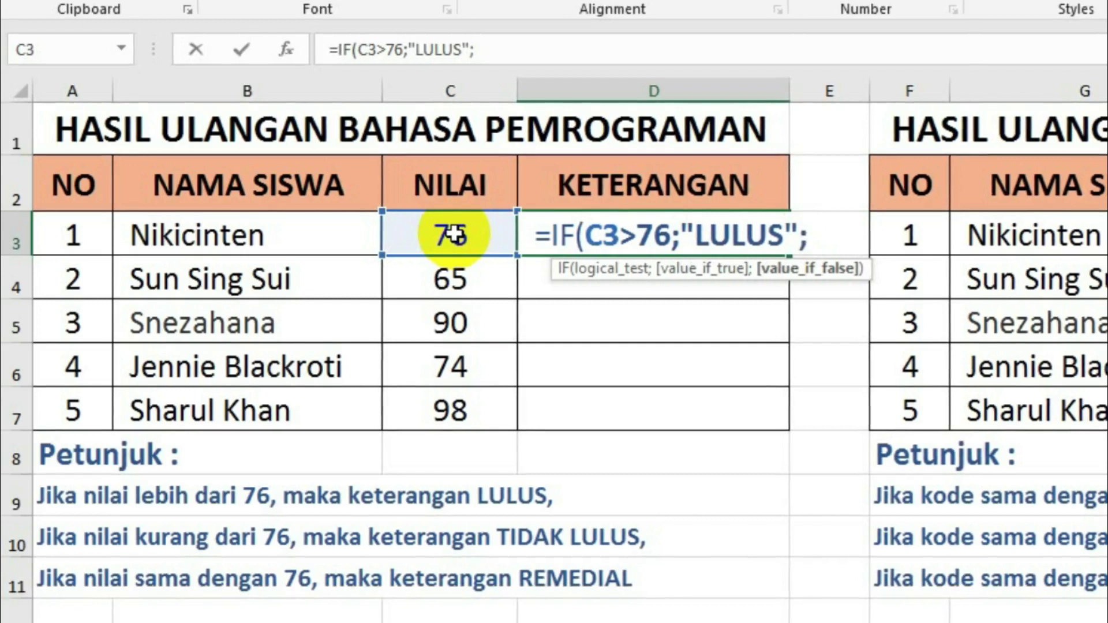
# - Nest a second IF as the value if false in the D3 formula, with the logical test C3>=76
pyautogui.write('IF')
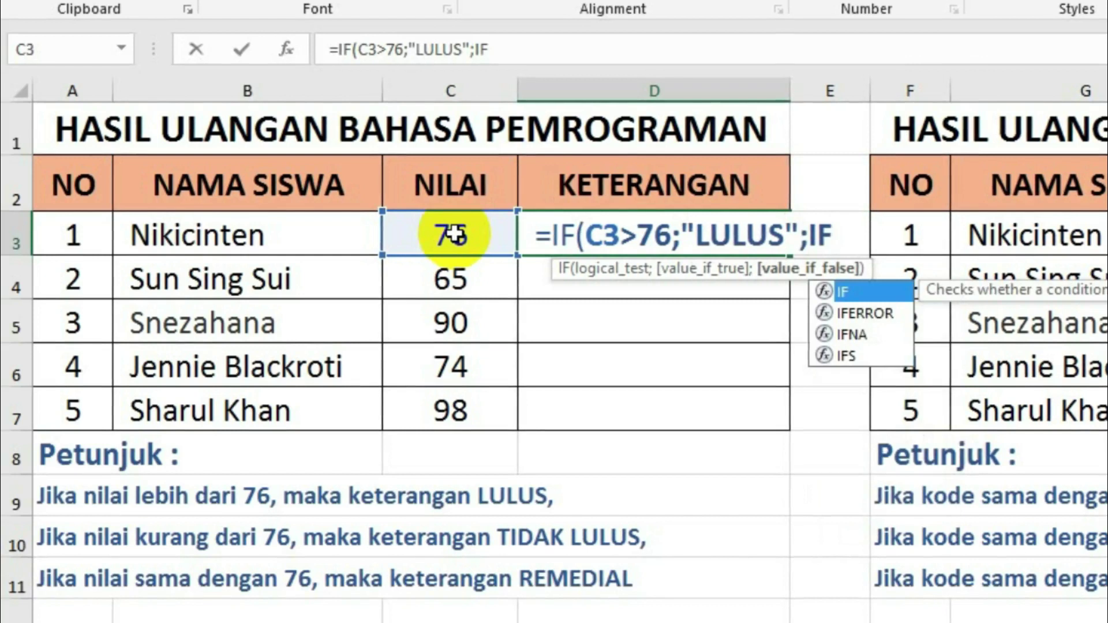
pyautogui.write('(')
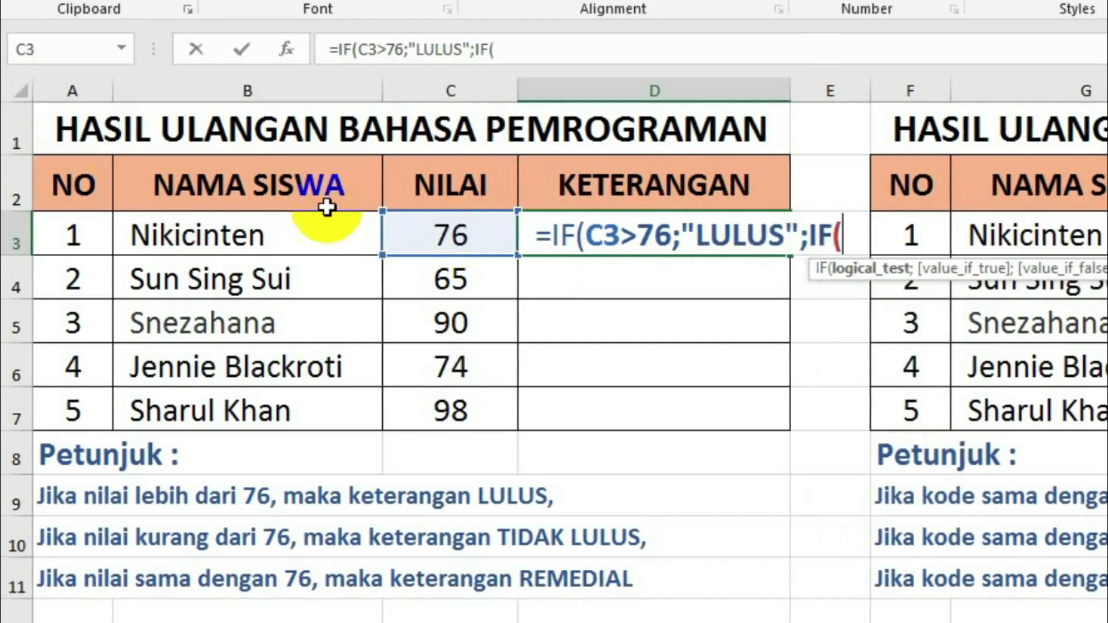
pyautogui.click(462, 233)
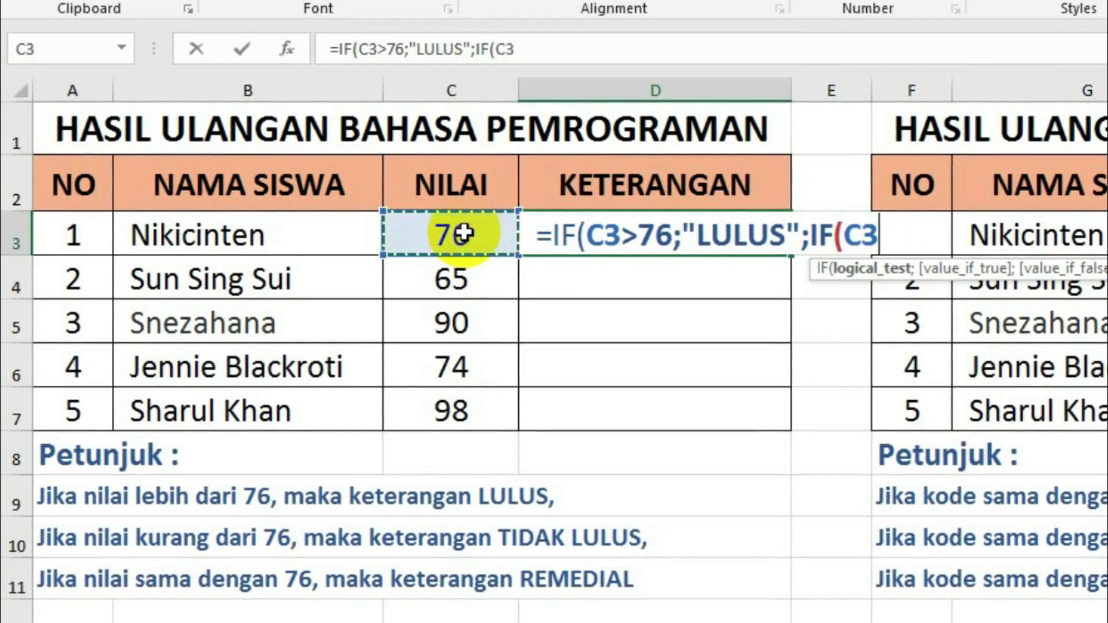
pyautogui.write('>')
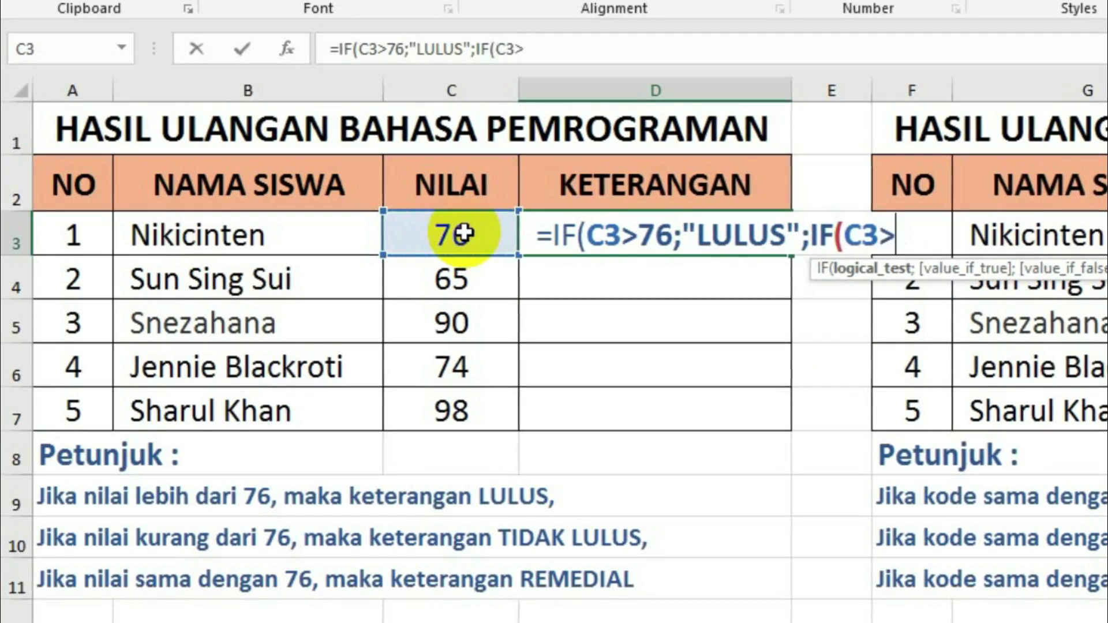
pyautogui.write('=')
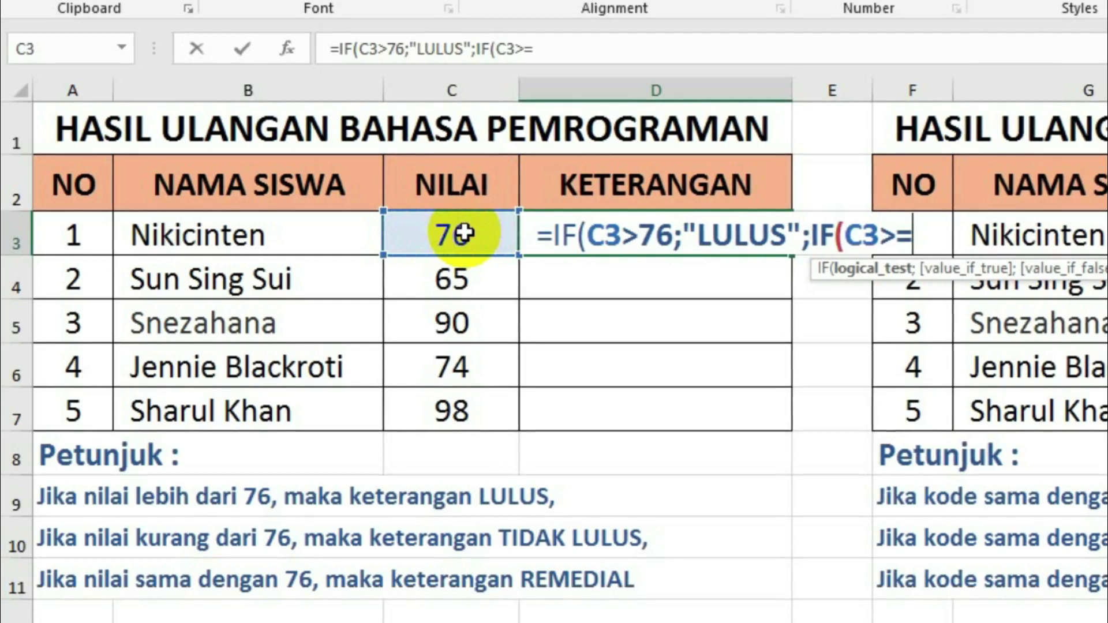
pyautogui.write('76')
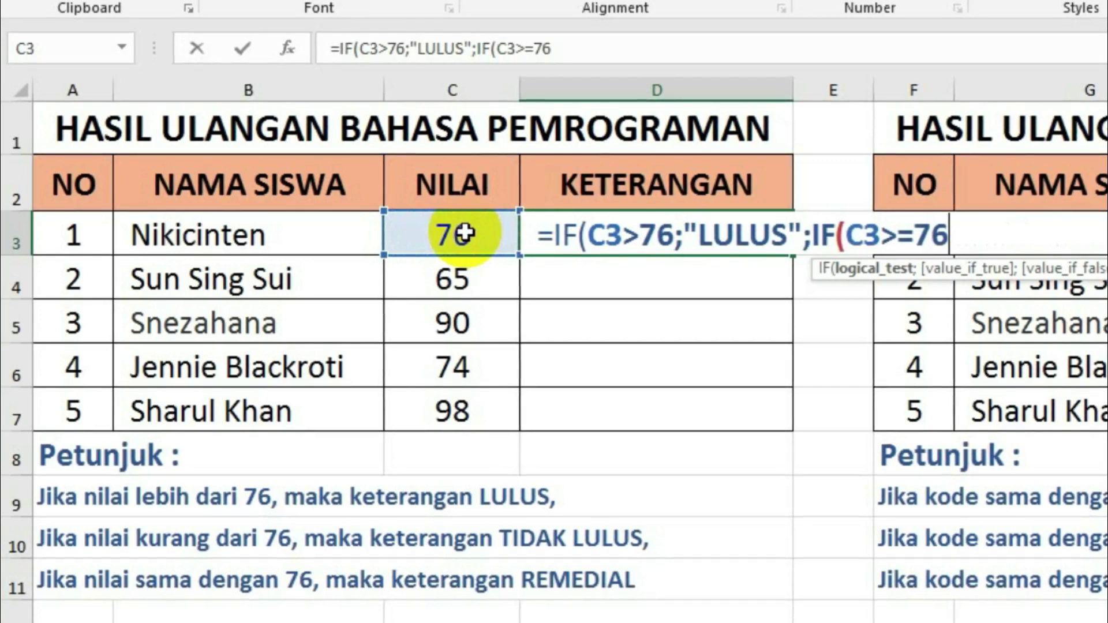
# - Correct the nested IF's logical test to C3=76 and add a semicolon separator after it
pyautogui.click(903, 238)
pyautogui.press('BackSpace')
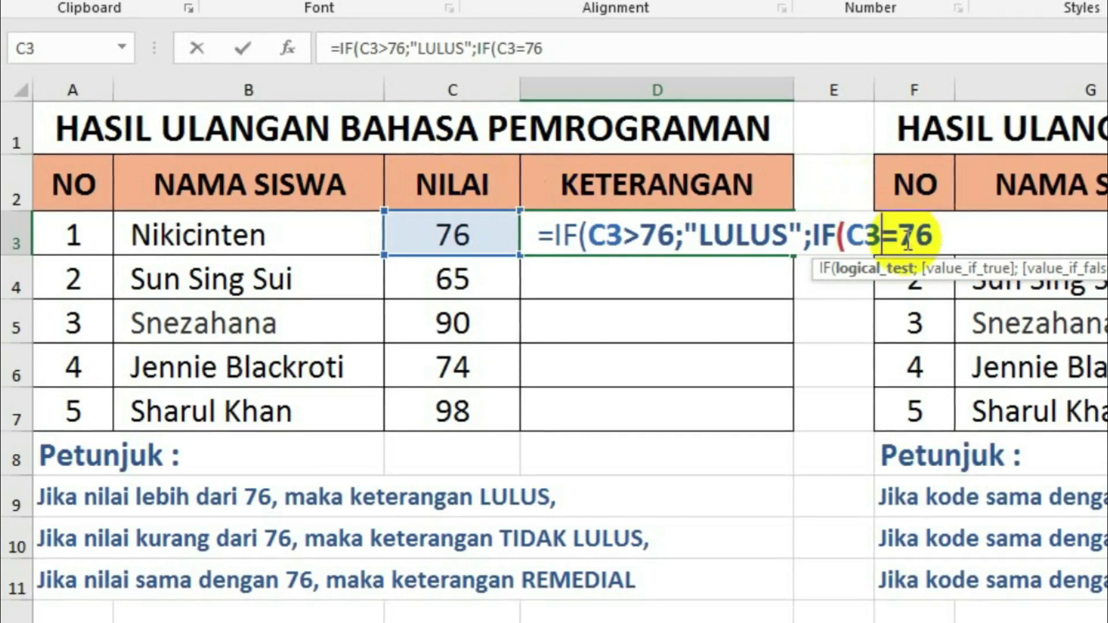
pyautogui.click(942, 233)
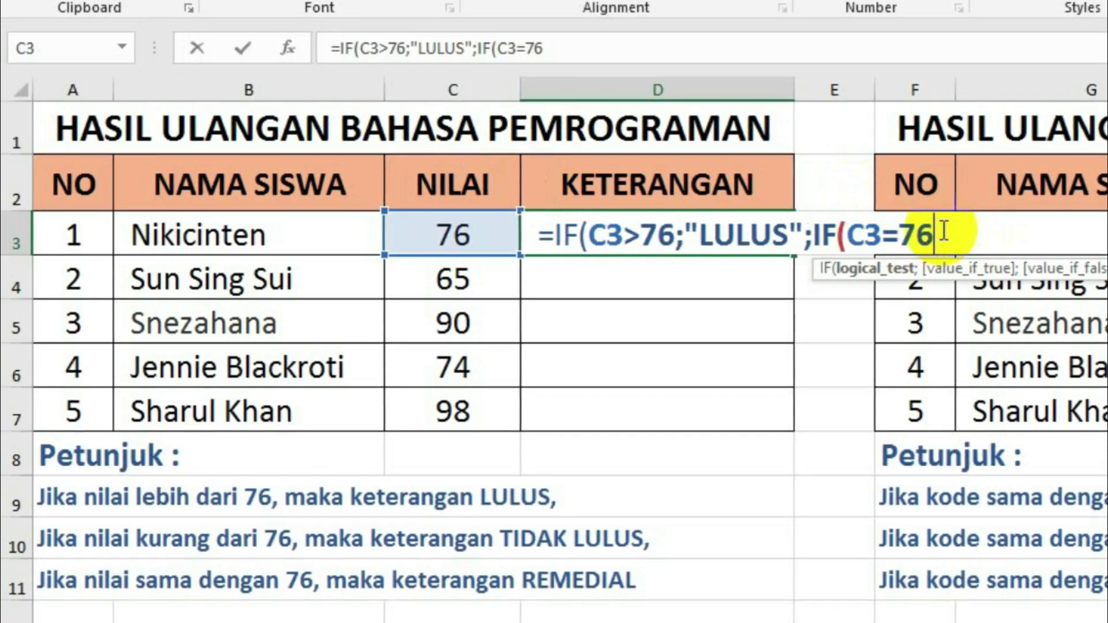
pyautogui.write(';')
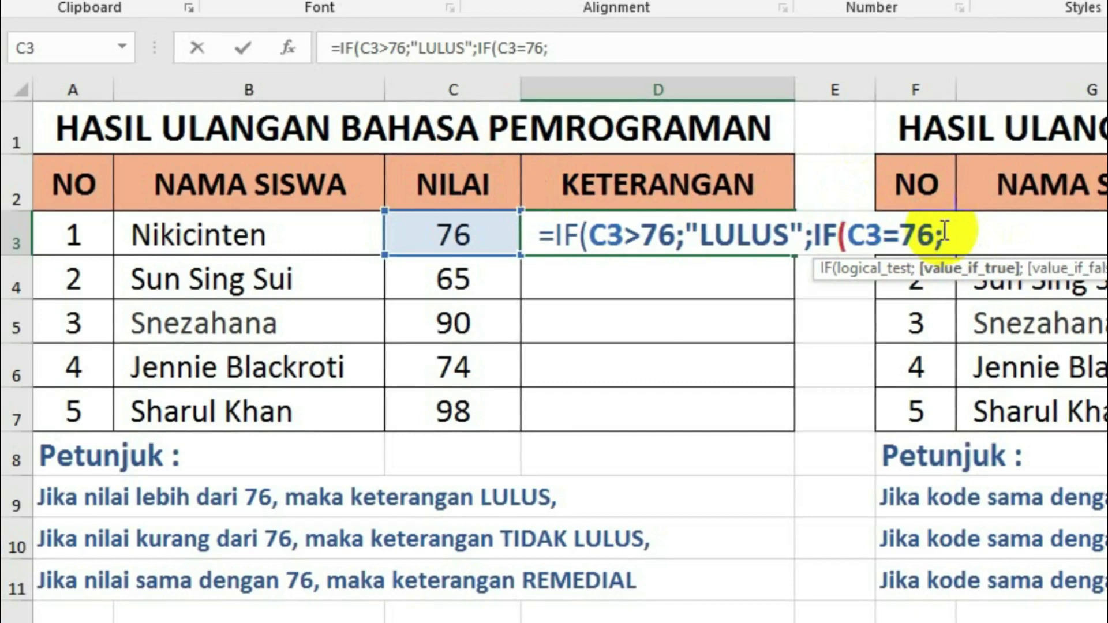
# - Add "REMEDIAL" as the nested IF's value if true, followed by a semicolon separator
pyautogui.write('"RE')
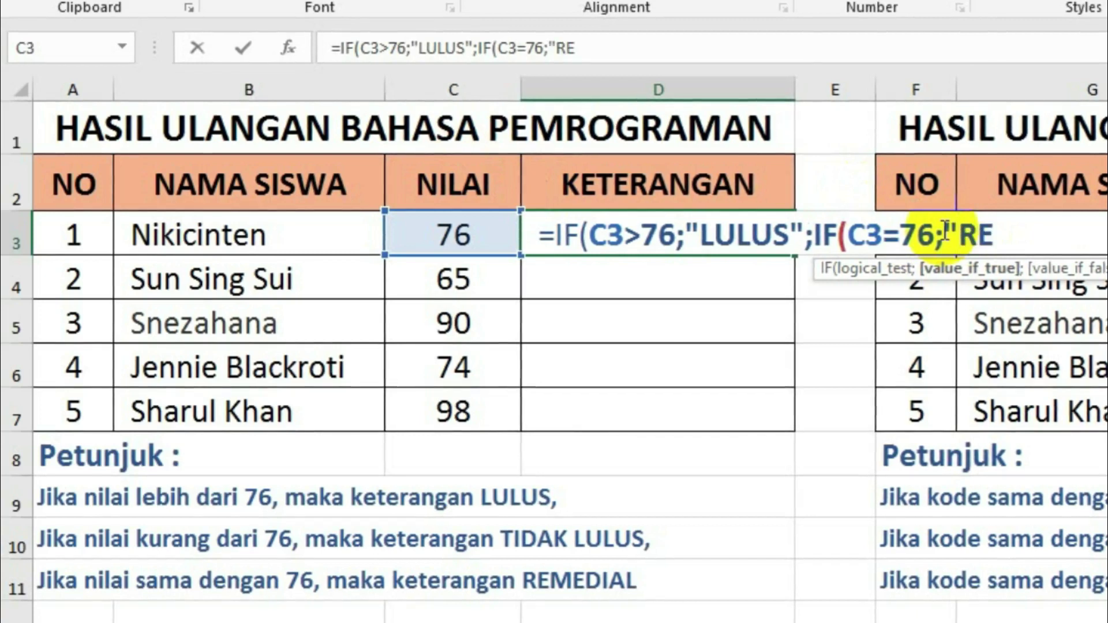
pyautogui.write('MEDIAL')
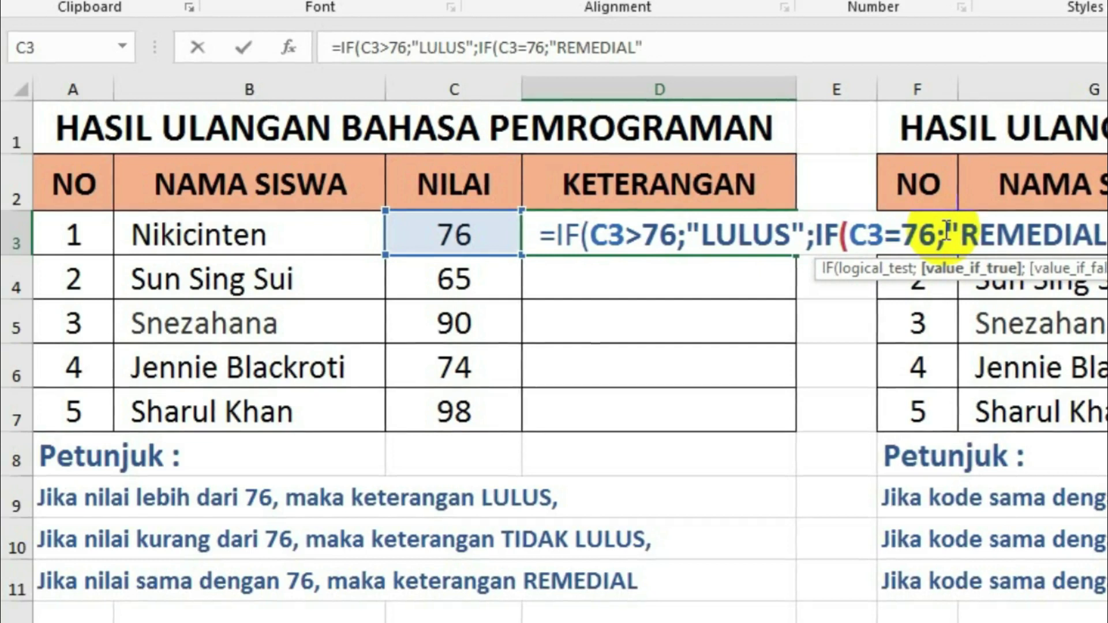
pyautogui.write(';')
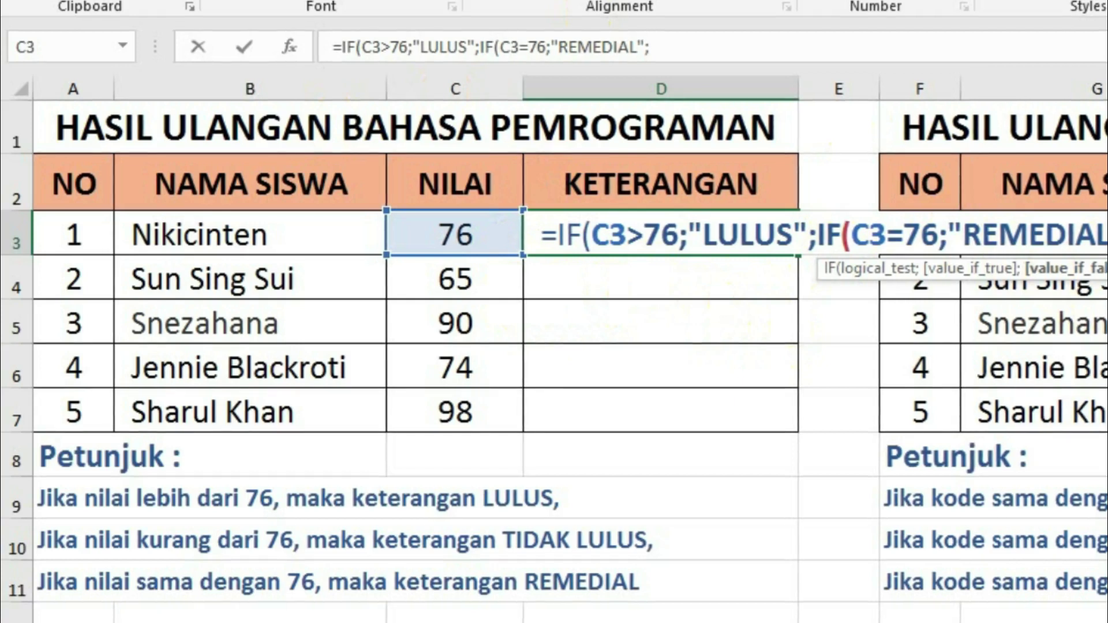
# - Add "TIDAK LULUS" as the nested IF's value if false, close both IF functions and commit the D3 formula
pyautogui.write('"')
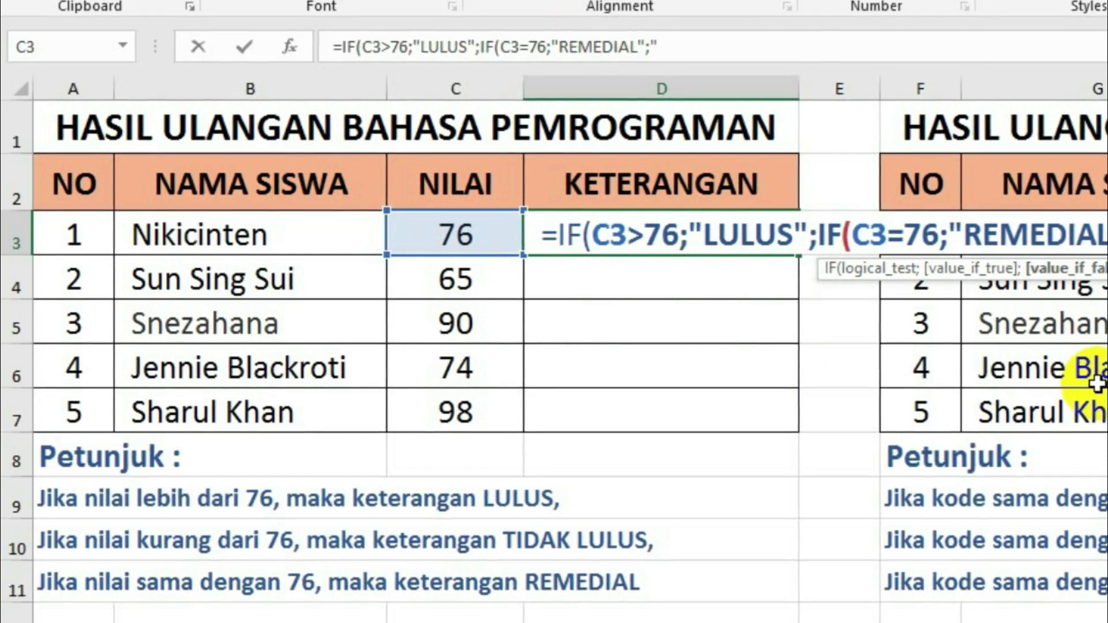
pyautogui.write(';"TIDAK LULUS')
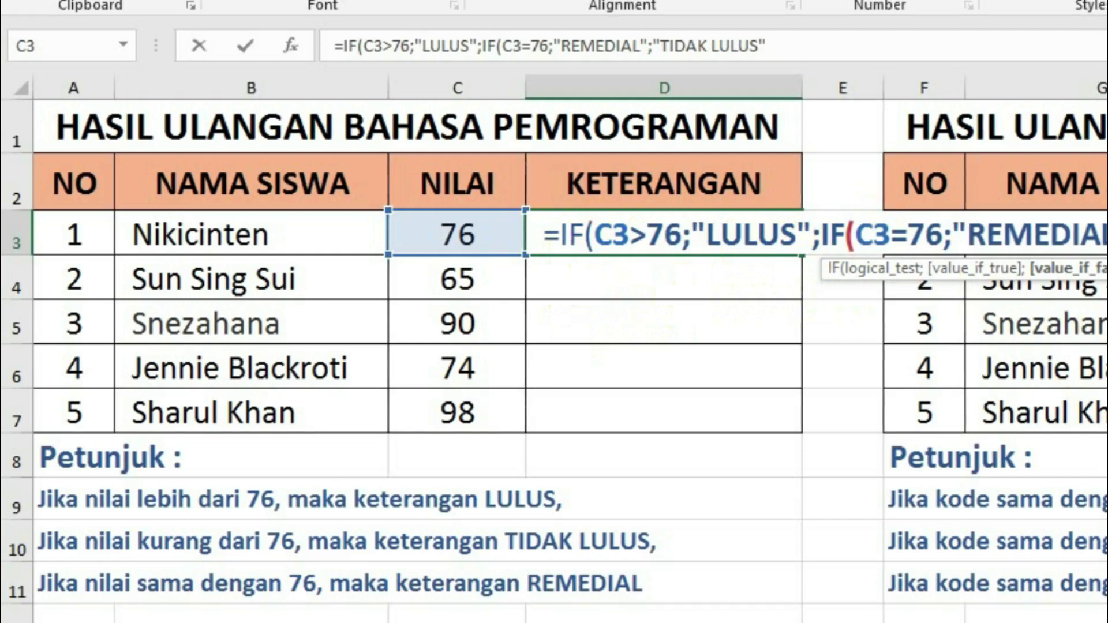
pyautogui.write('0)')
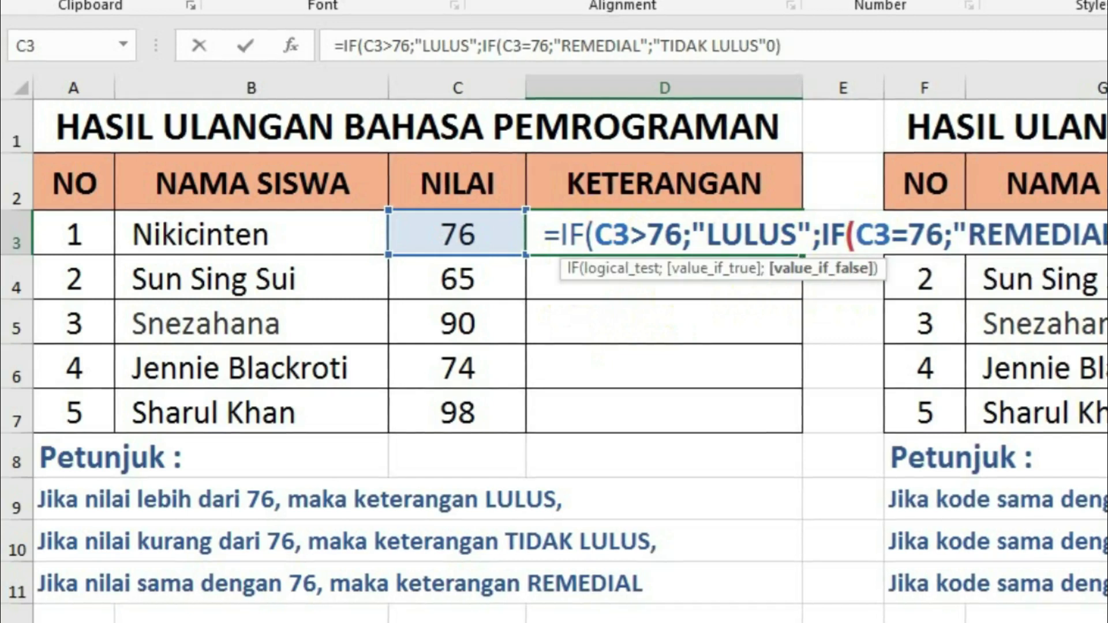
pyautogui.press('BackSpace')
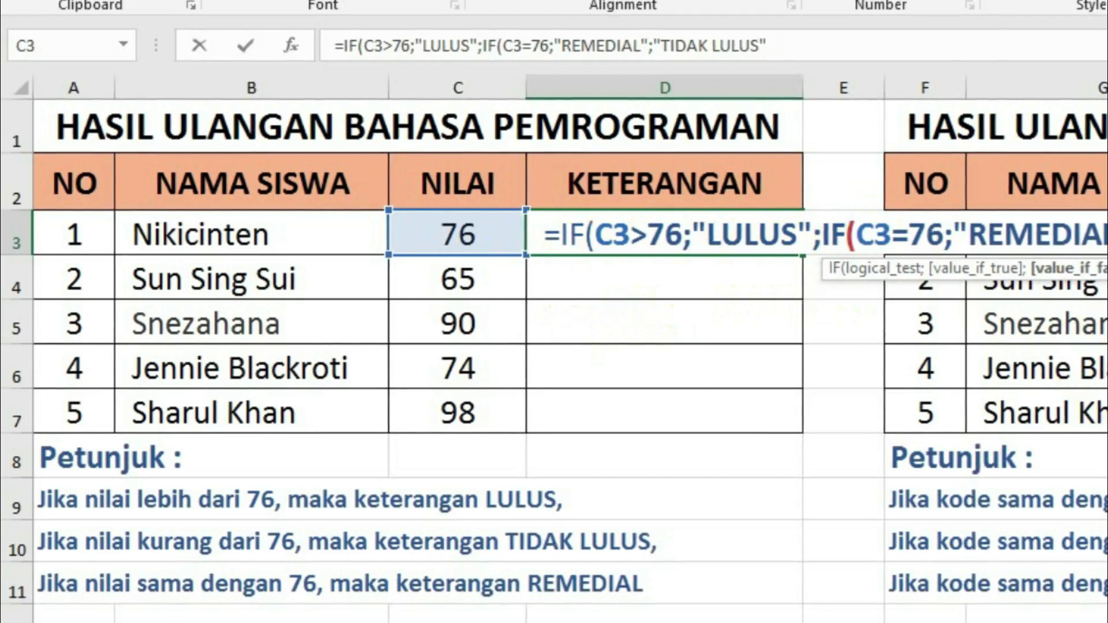
pyautogui.write('))')
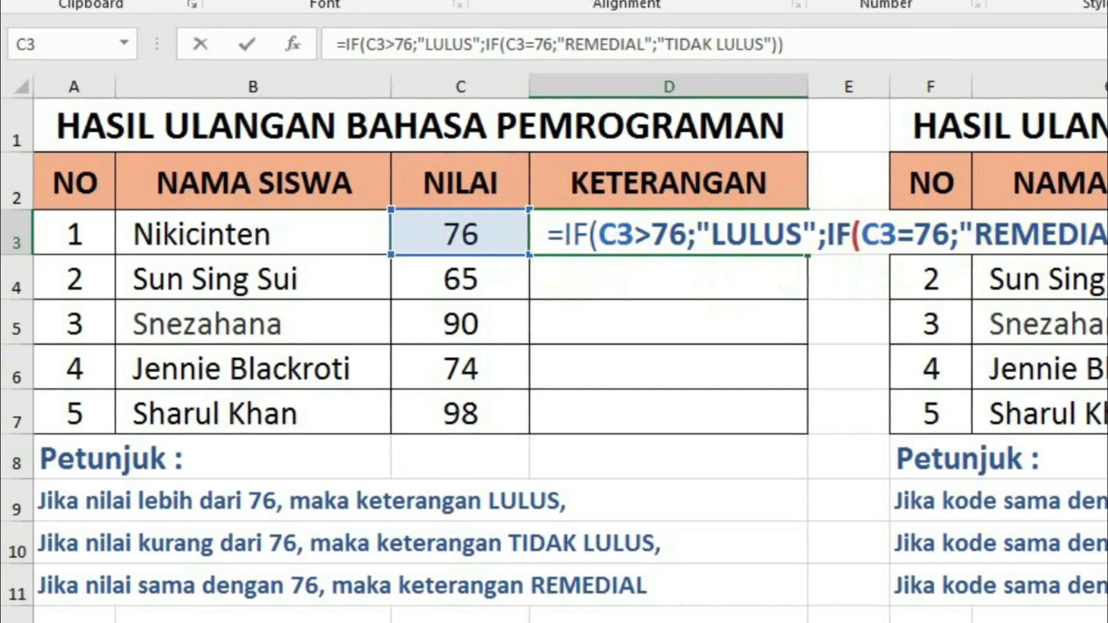
pyautogui.press('Return')
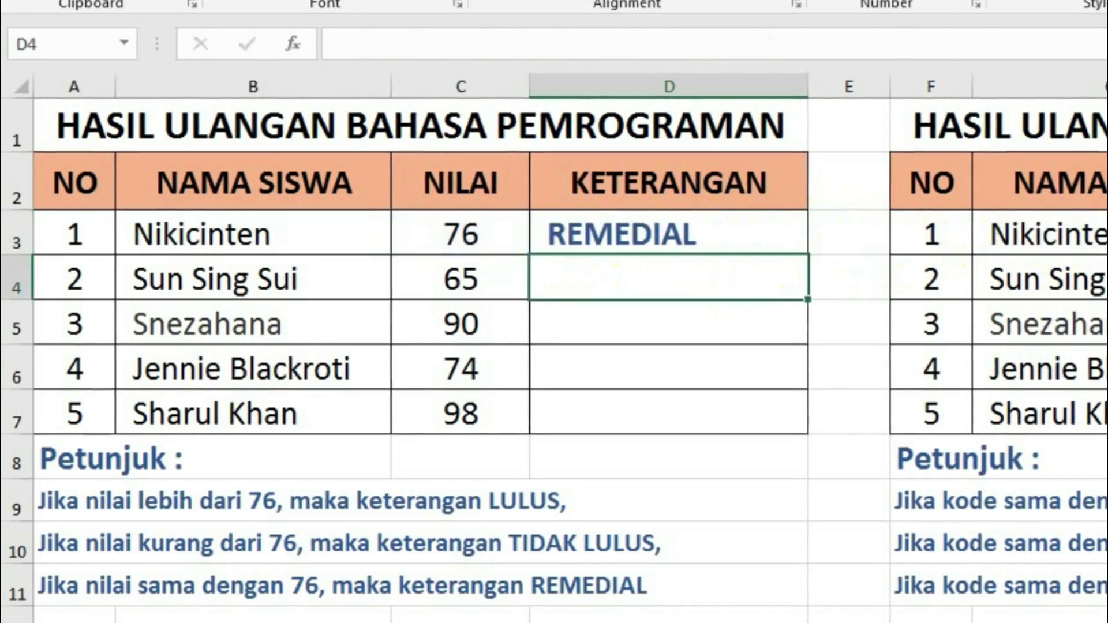
# - Fill the nested IF formula from D3 down through D7 and check the copied formulas in D4 and D7
pyautogui.click(579, 240)
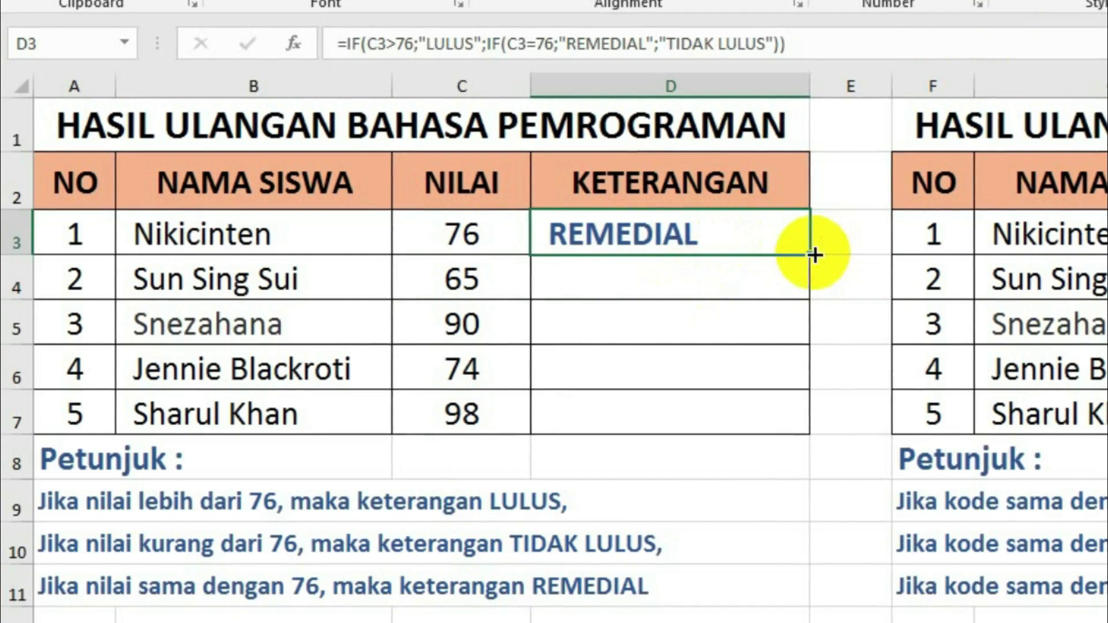
pyautogui.moveTo(815, 254); pyautogui.dragTo(824, 416)
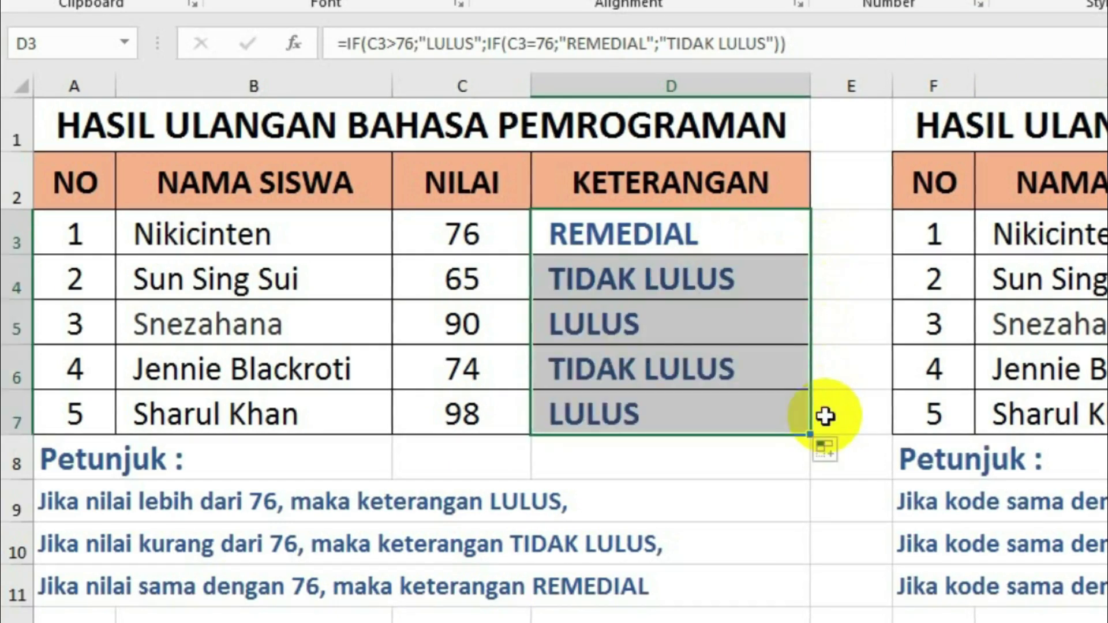
pyautogui.click(774, 272)
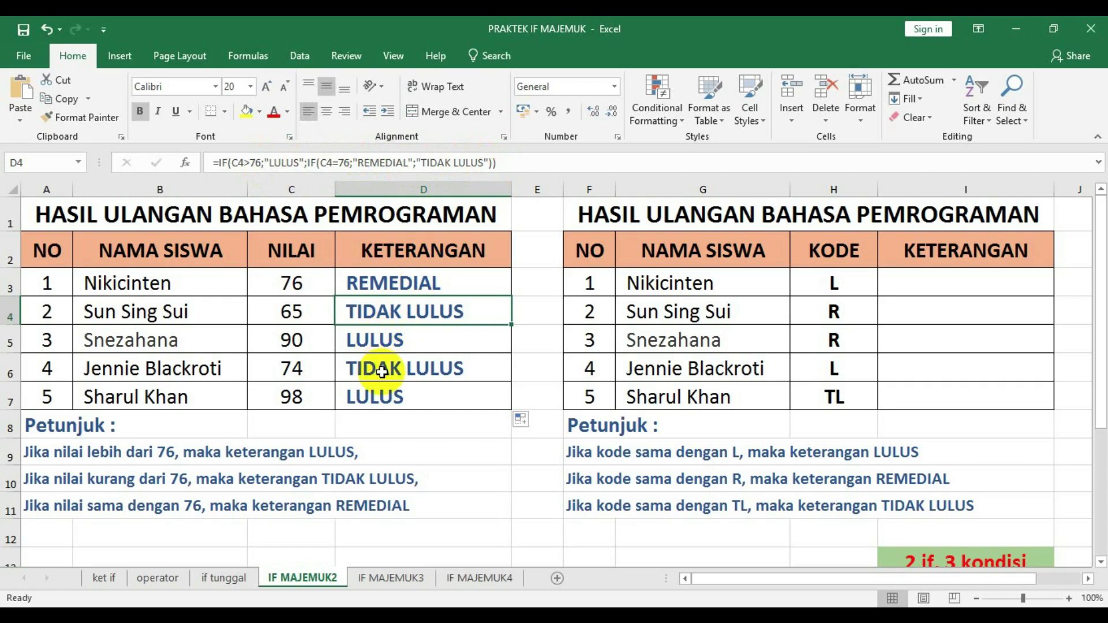
pyautogui.click(392, 396)
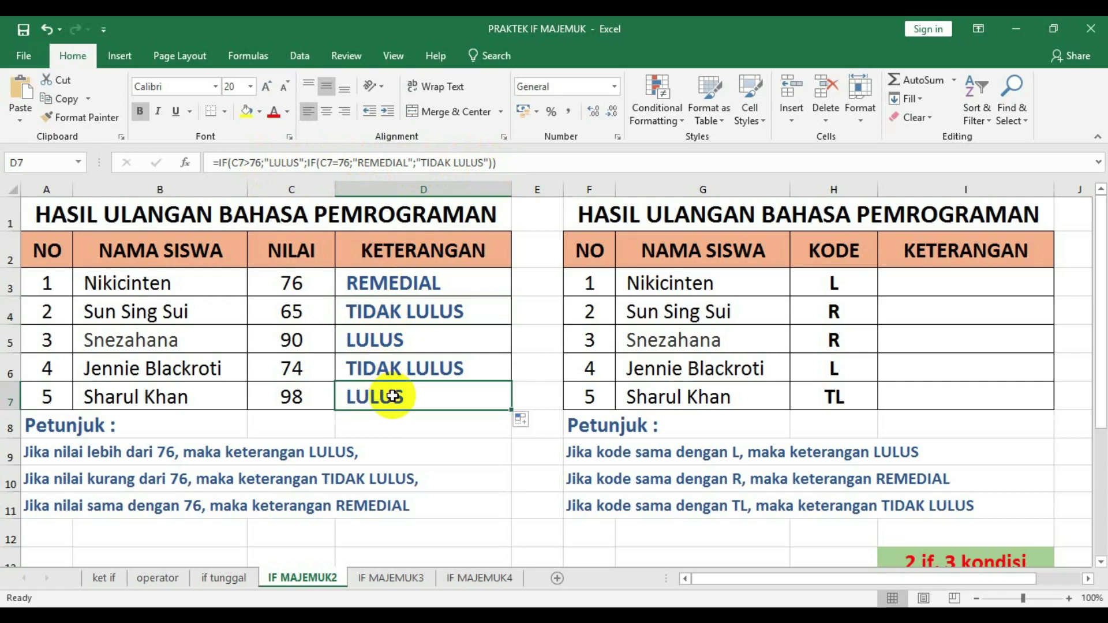
pyautogui.click(528, 165)
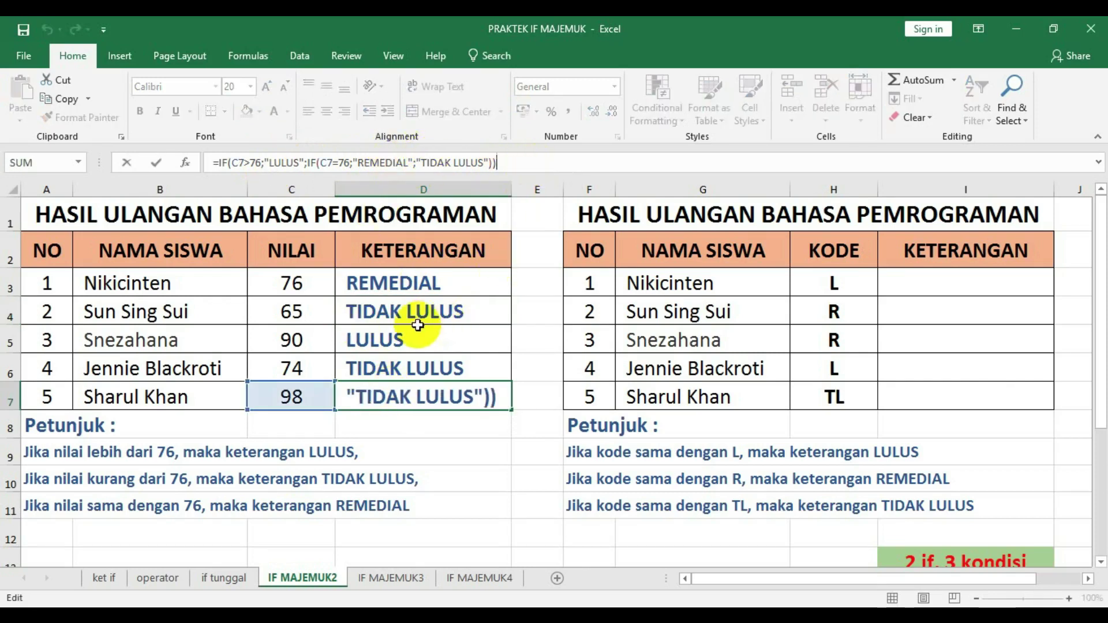
pyautogui.click(412, 283)
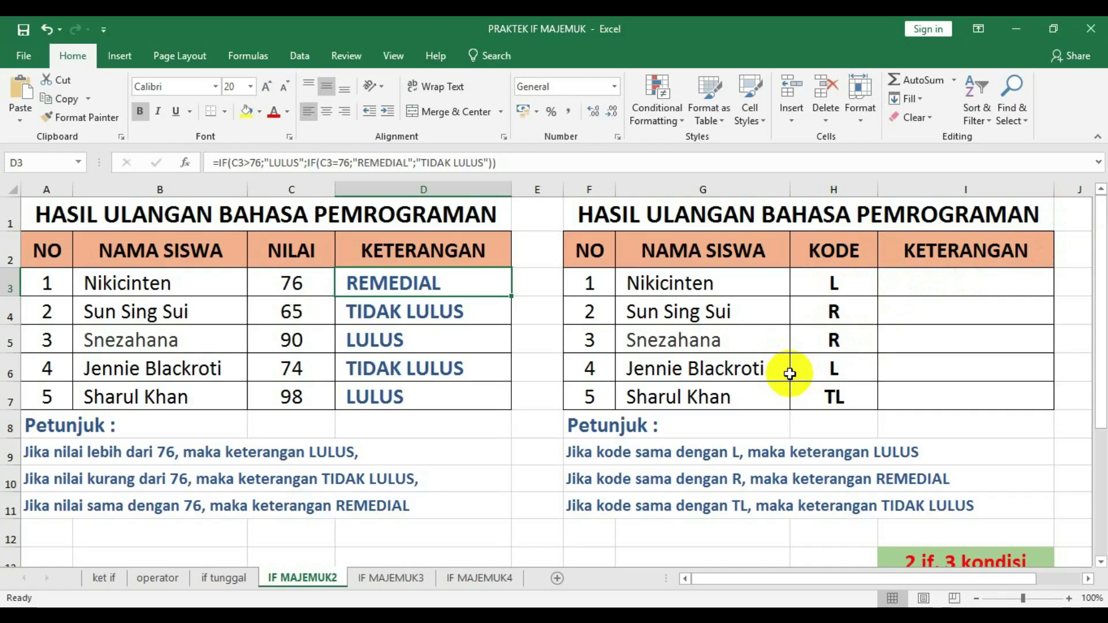
# - On the IF MAJEMUK3 sheet, start an IF formula in the first BONUS cell, D3, with the logical test C3>=9000
pyautogui.click(386, 578)
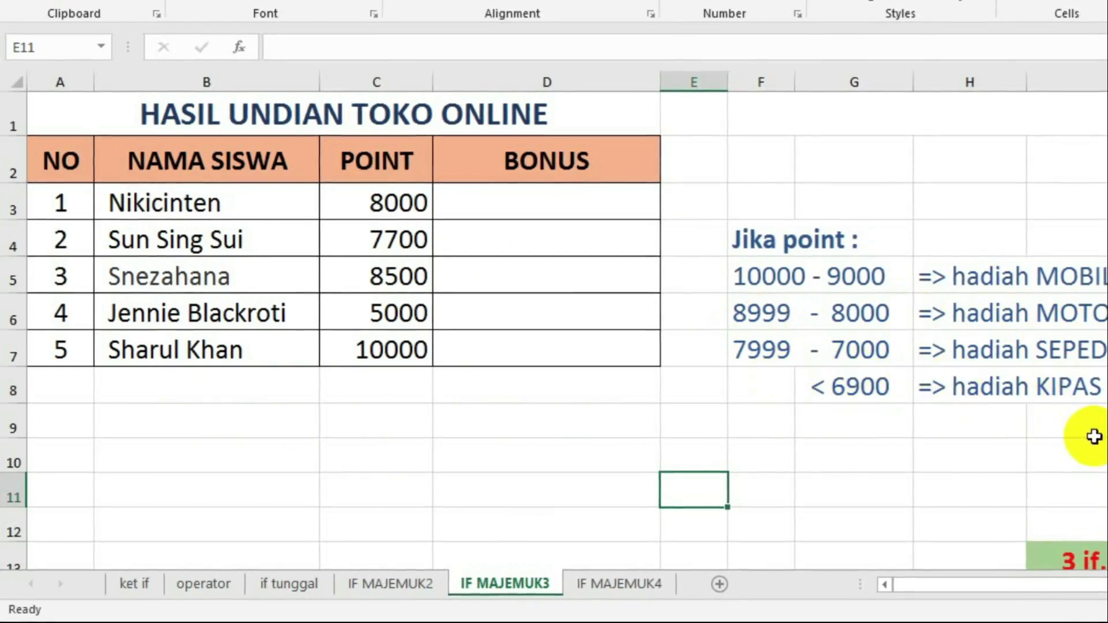
pyautogui.click(502, 208)
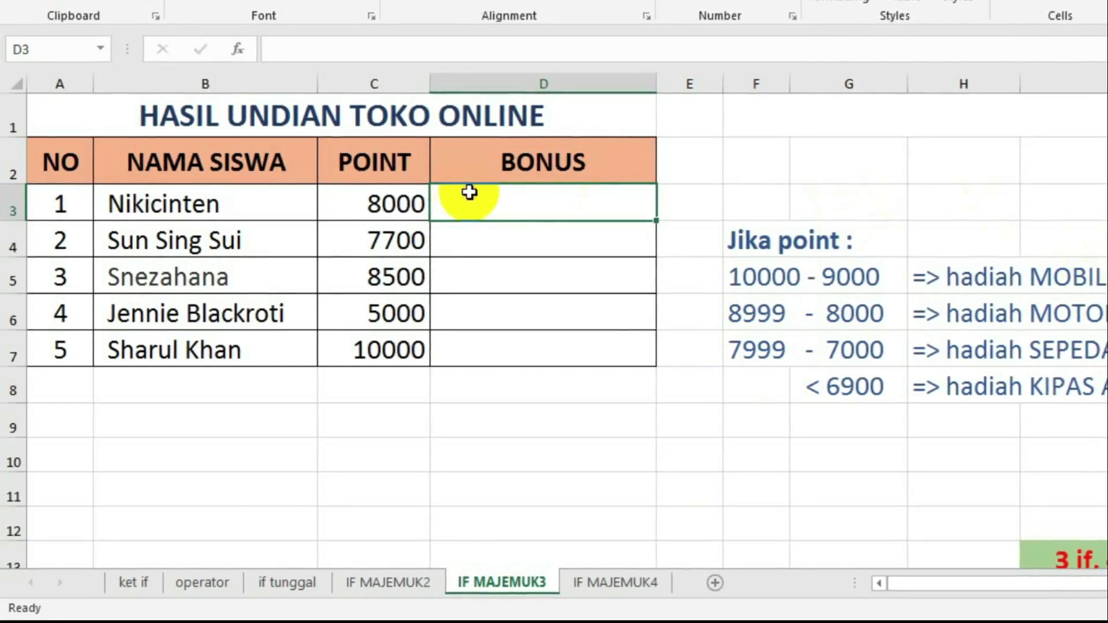
pyautogui.write('=IF')
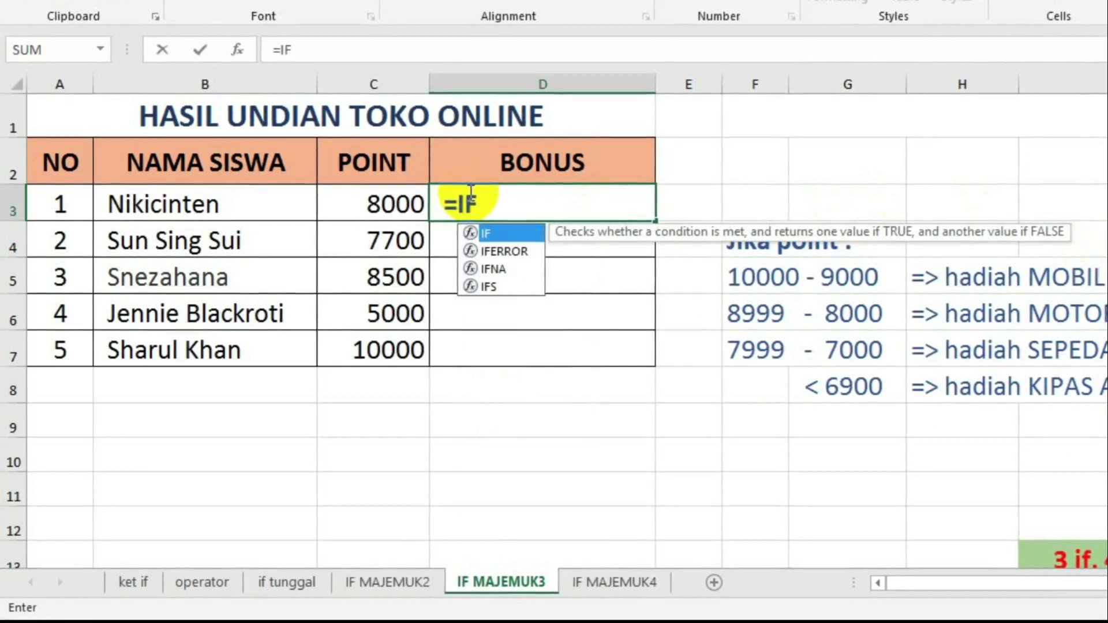
pyautogui.write('(')
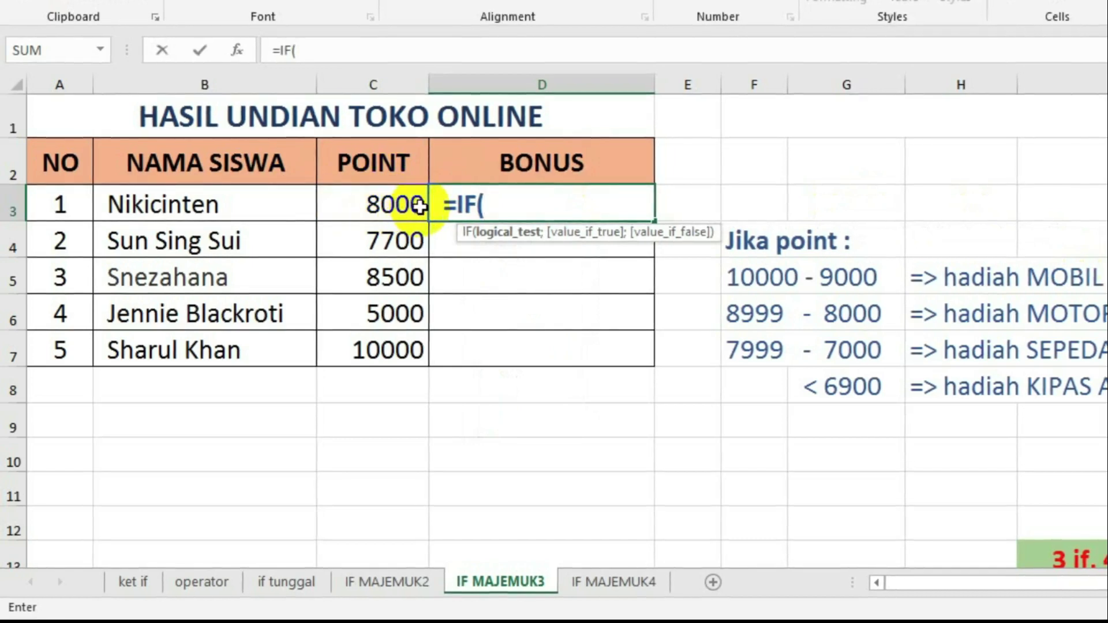
pyautogui.click(359, 206)
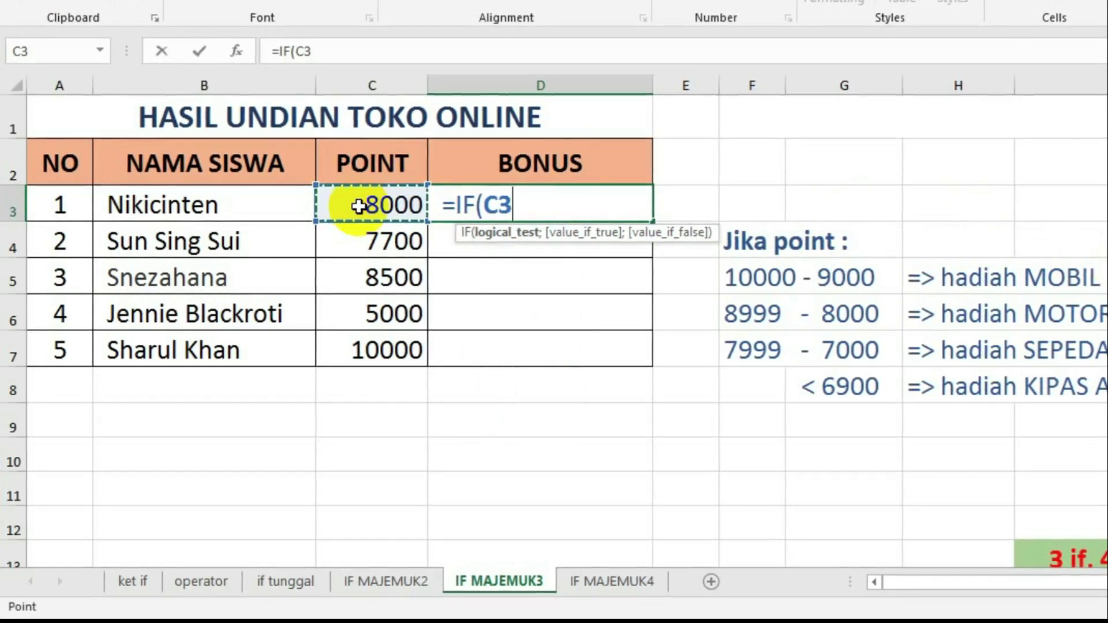
pyautogui.write('>')
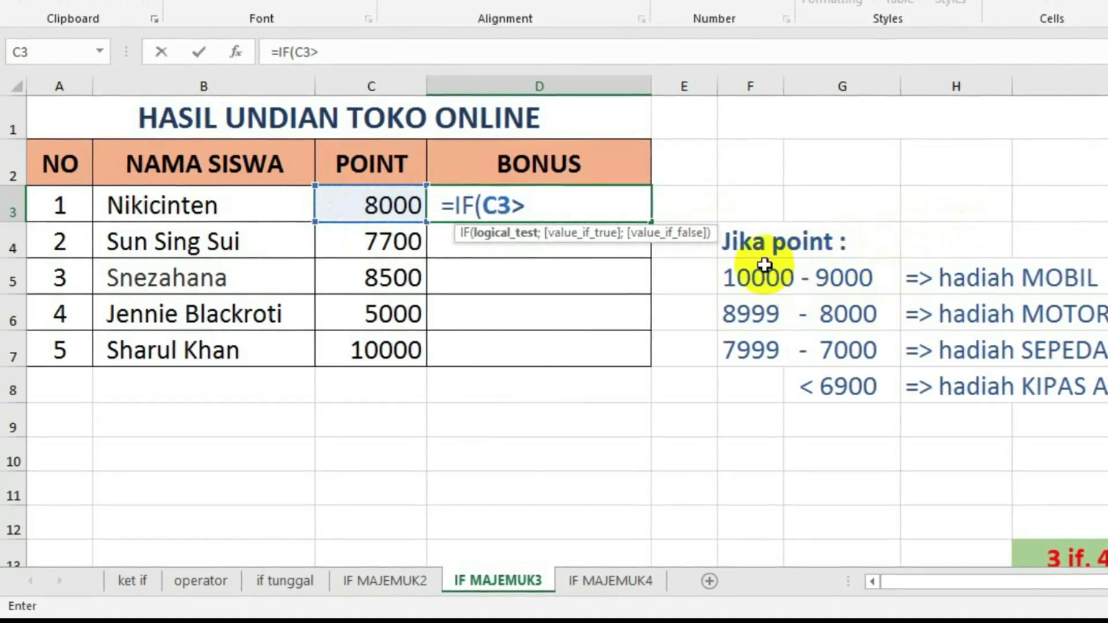
pyautogui.write('=9')
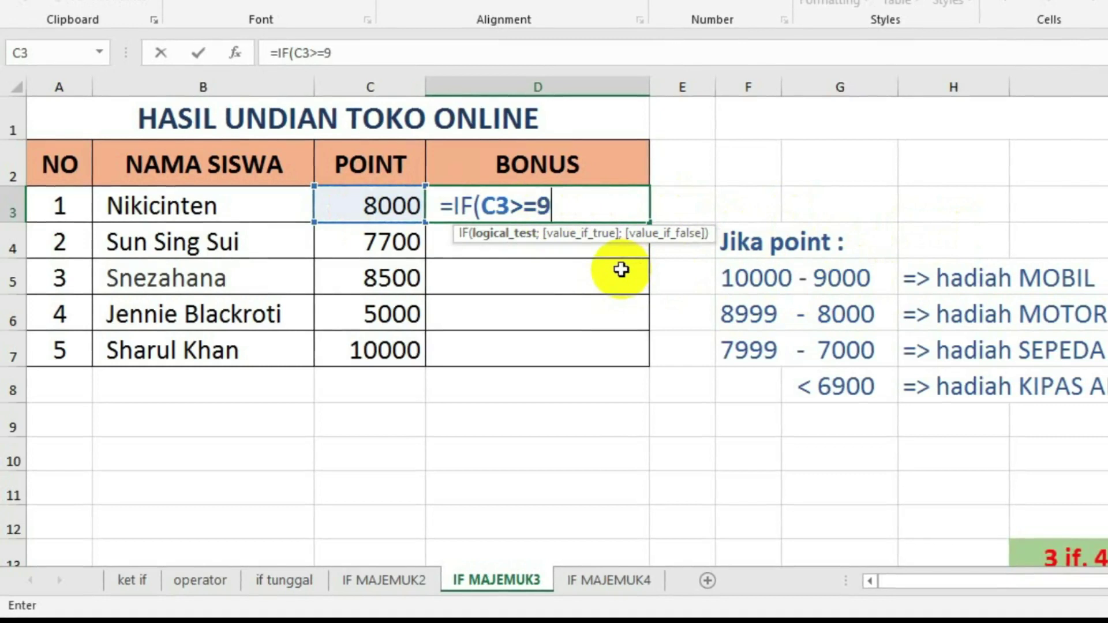
# - Add a semicolon separator and "MOBIL" as the value if true in the D3 formula on IF MAJEMUK3
pyautogui.write(';')
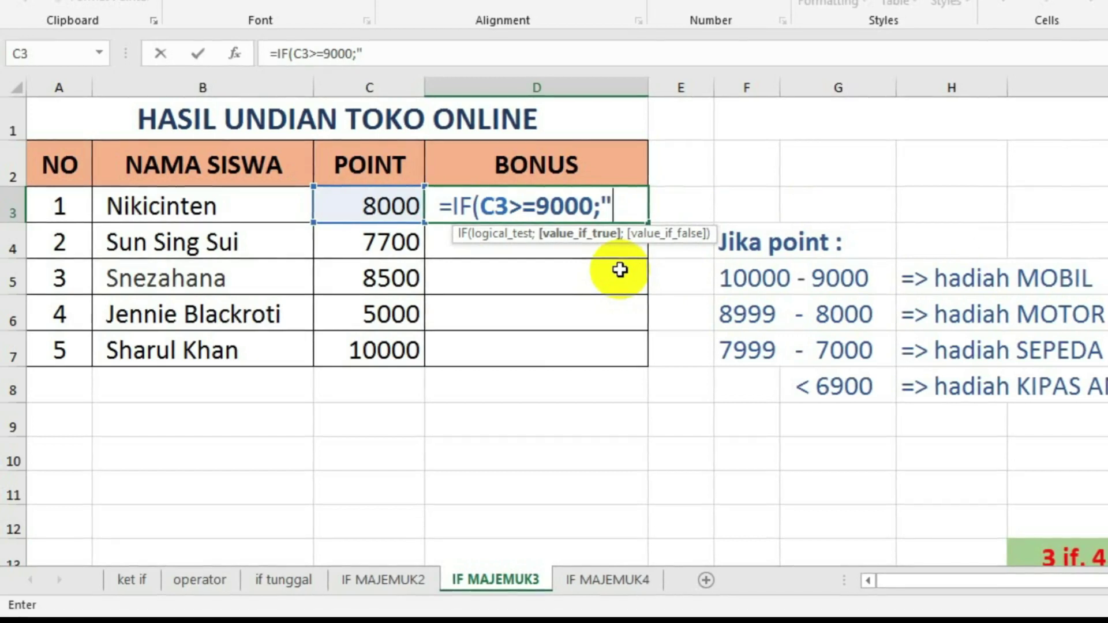
pyautogui.write('M')
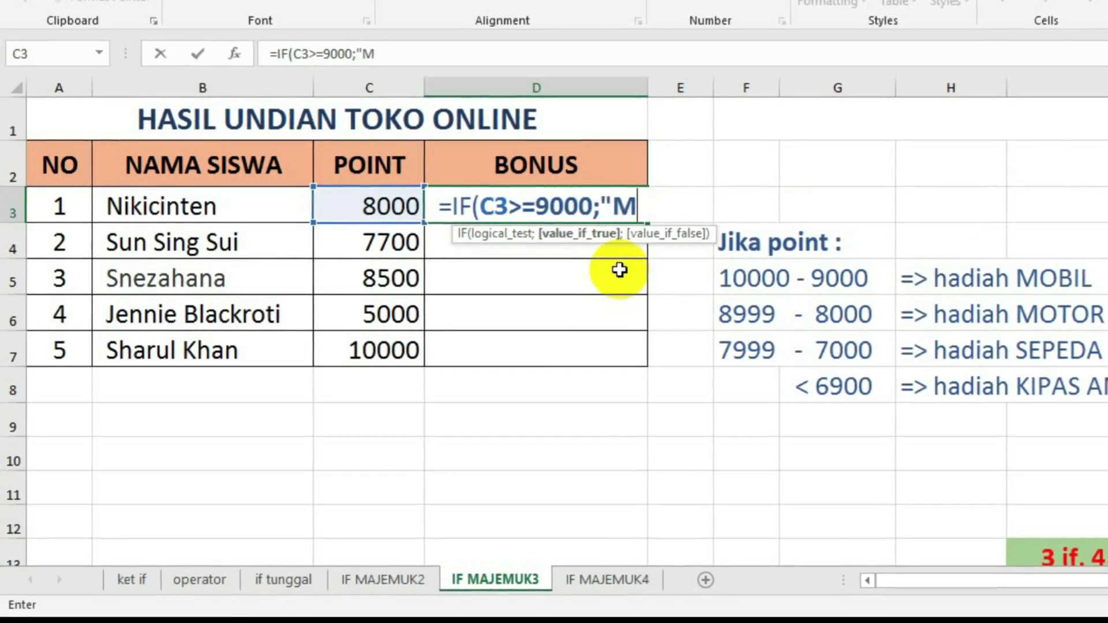
pyautogui.write('OBIL')
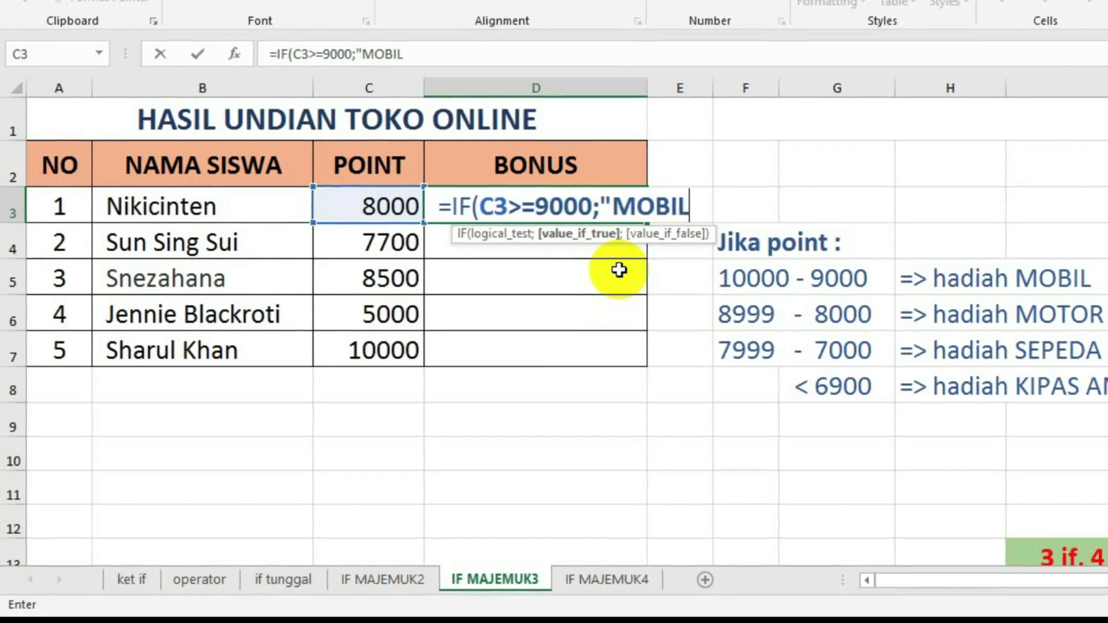
pyautogui.write('"')
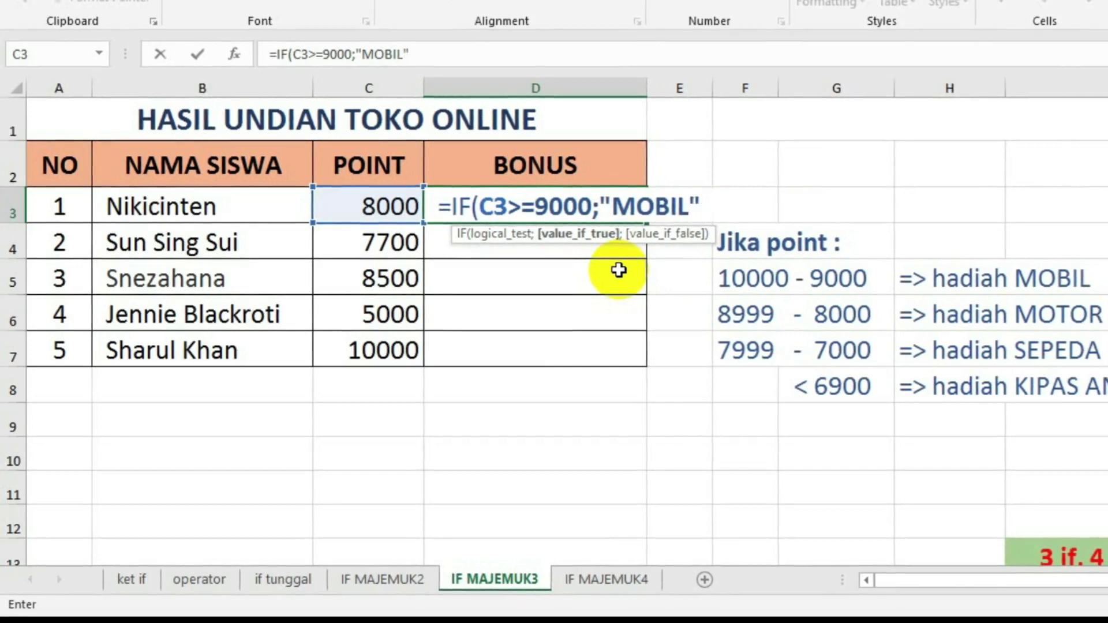
# - Nest a second IF as the value if false in the D3 formula, with the logical test C3>=8000
pyautogui.write(';IF')
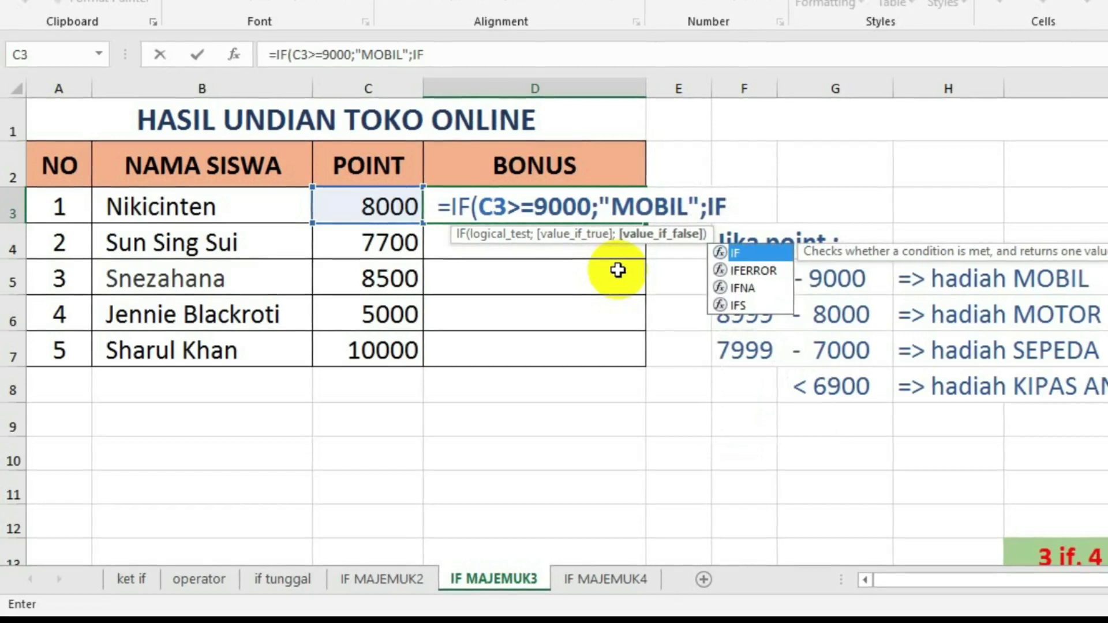
pyautogui.write('(')
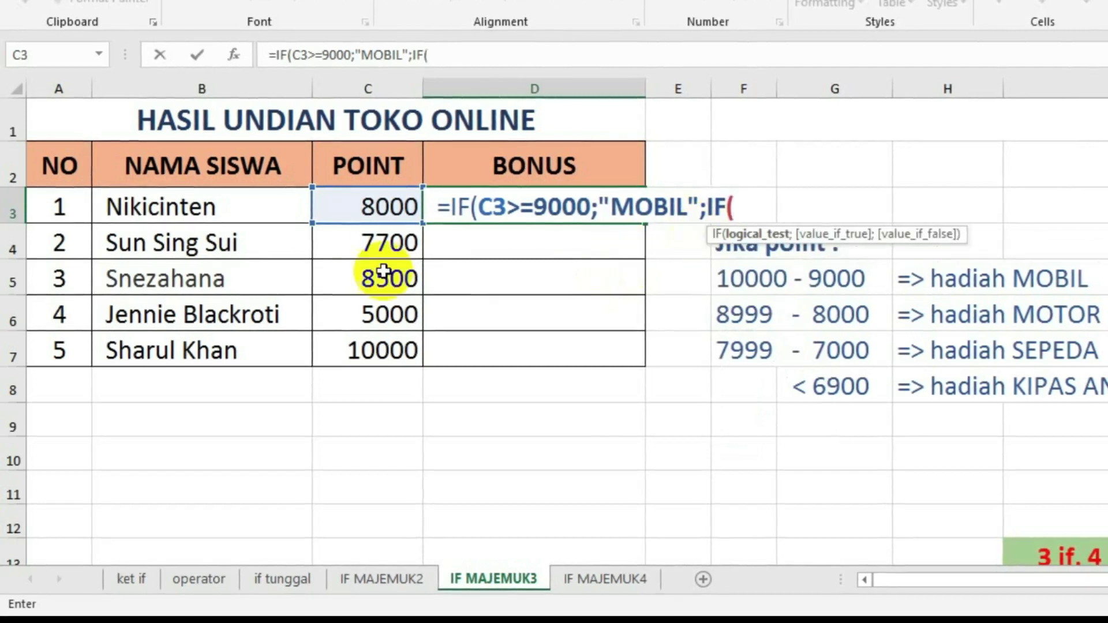
pyautogui.click(376, 207)
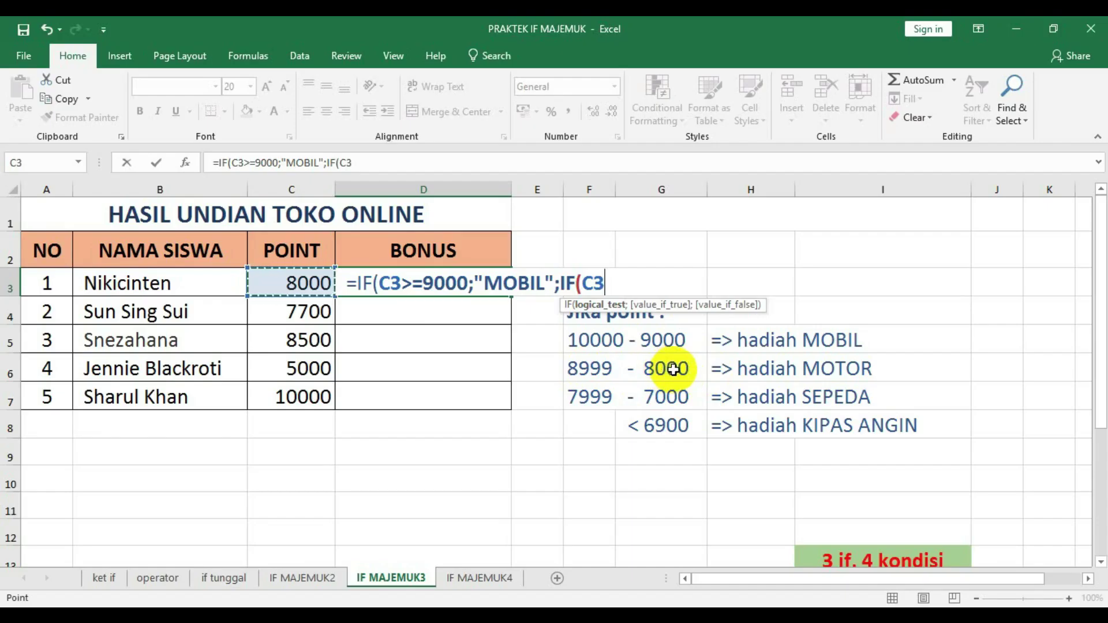
pyautogui.write('>=800')
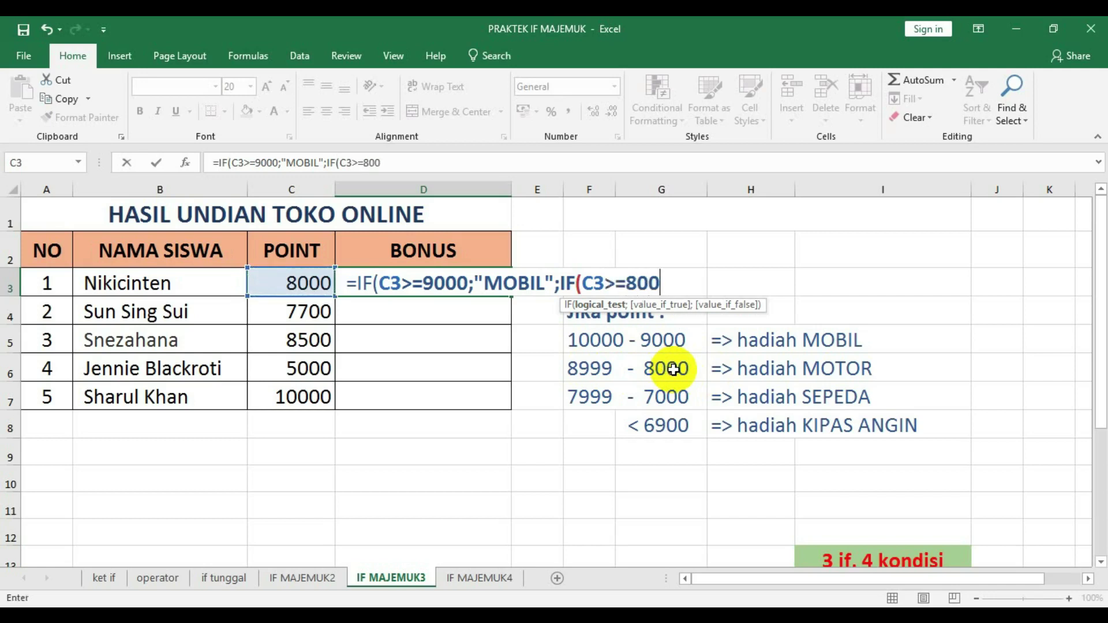
pyautogui.write('0;')
# - Enter "MOTOR" as the second IF's value if true in the D3 formula
pyautogui.write('"')
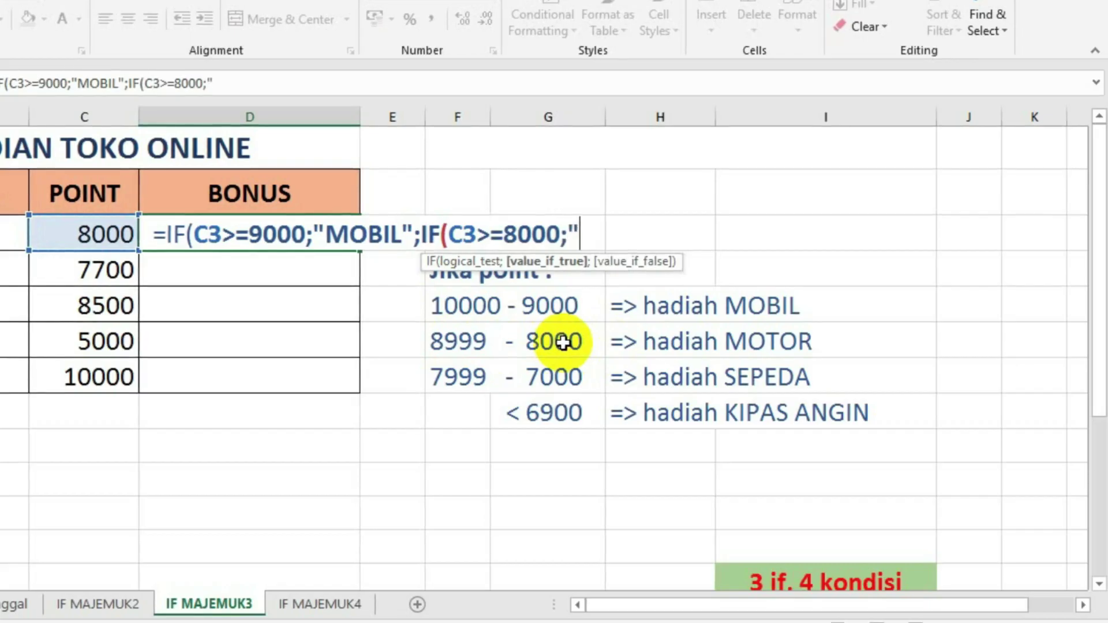
pyautogui.write('MO')
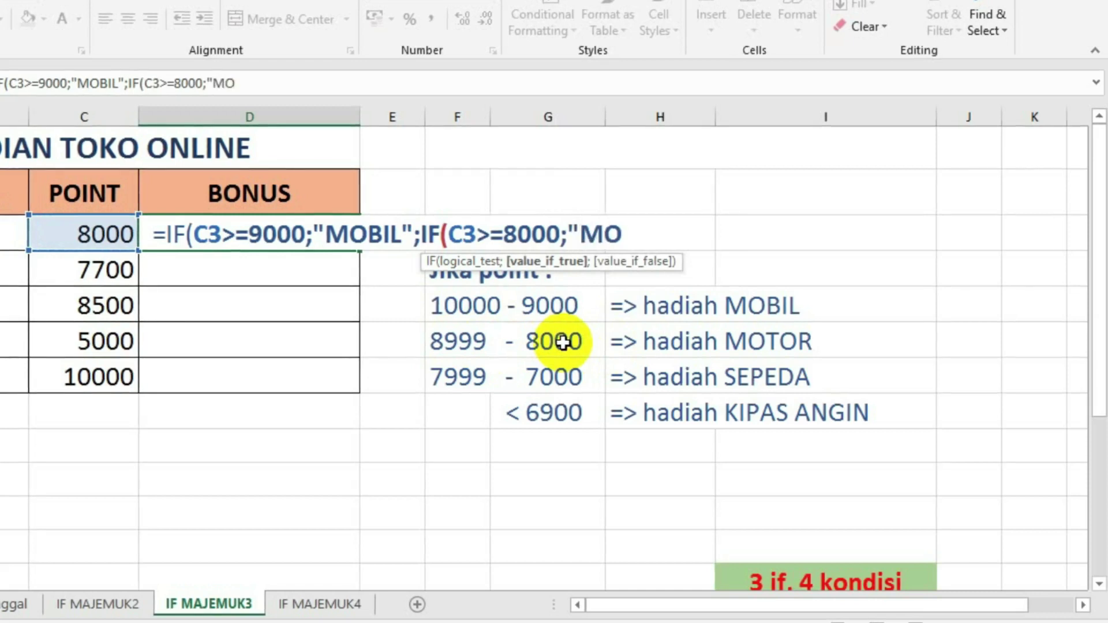
pyautogui.write('TOR')
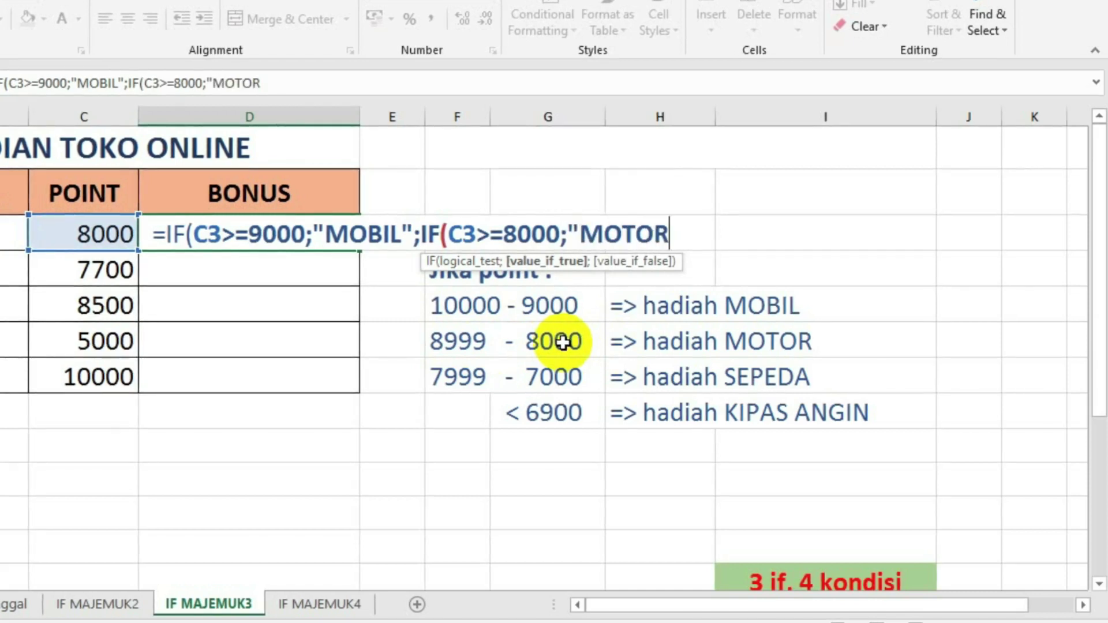
pyautogui.write('"')
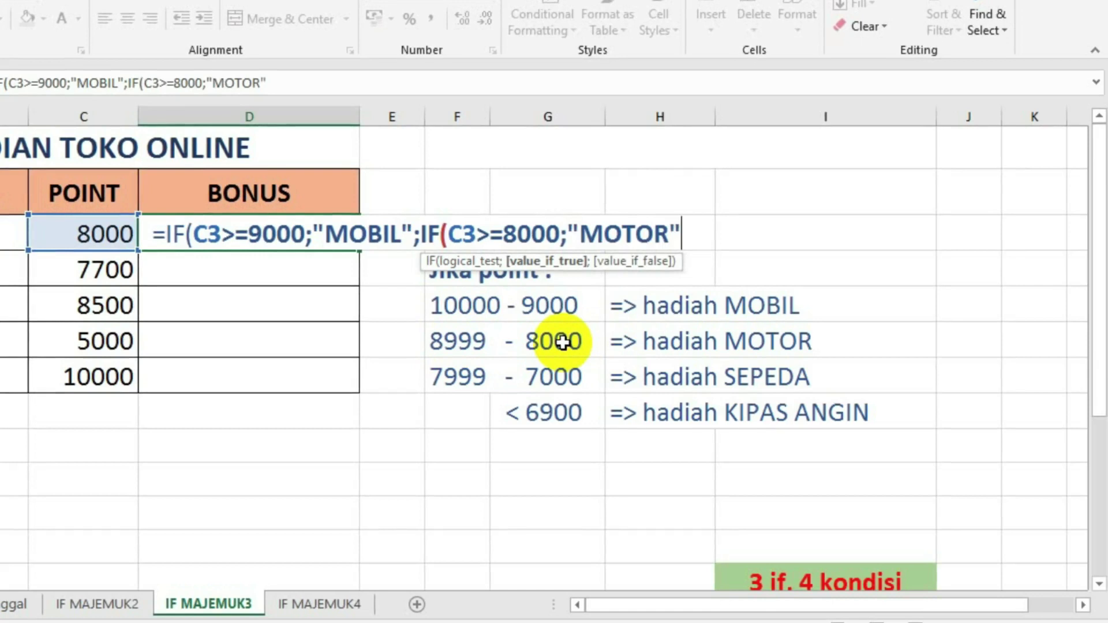
# - Nest a third IF as the second IF's value if false in D3, with the logical test C3>=7000
pyautogui.write(';')
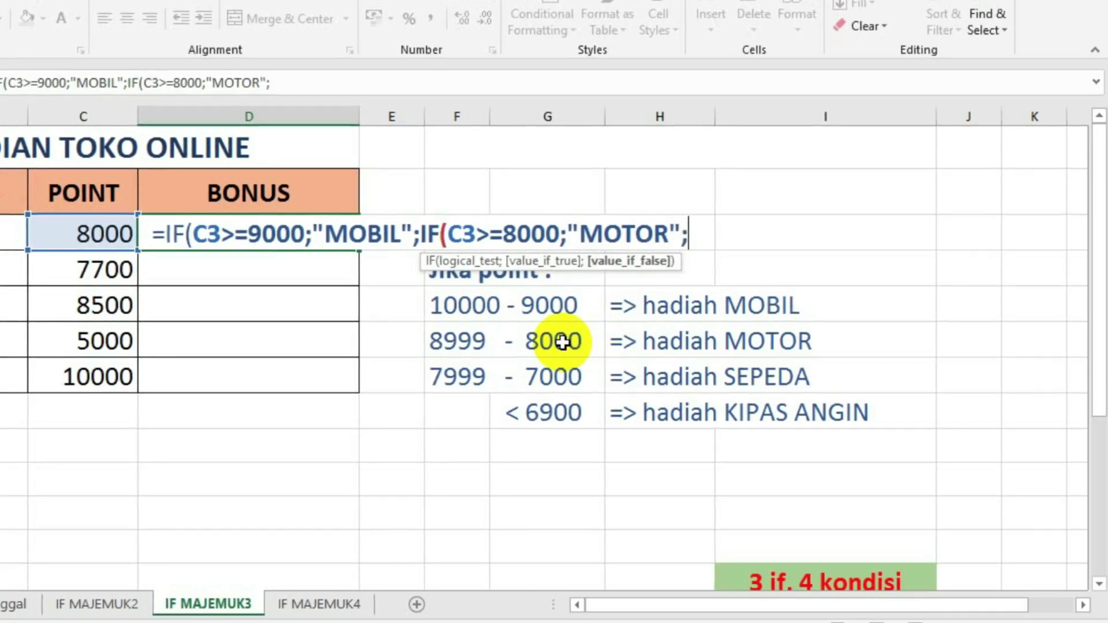
pyautogui.write('IF')
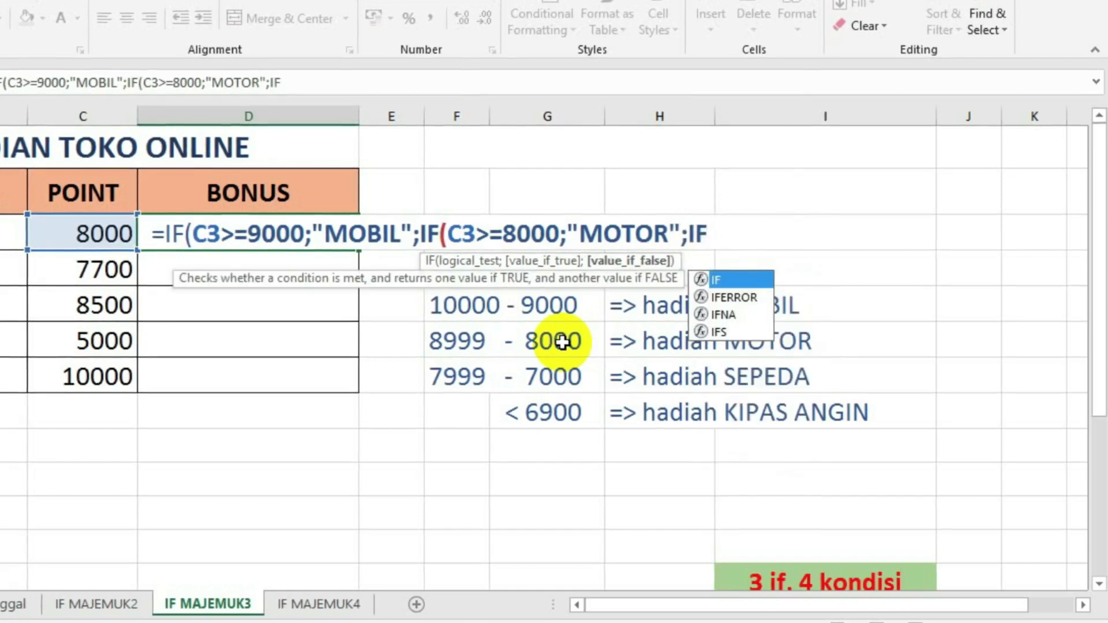
pyautogui.write('(')
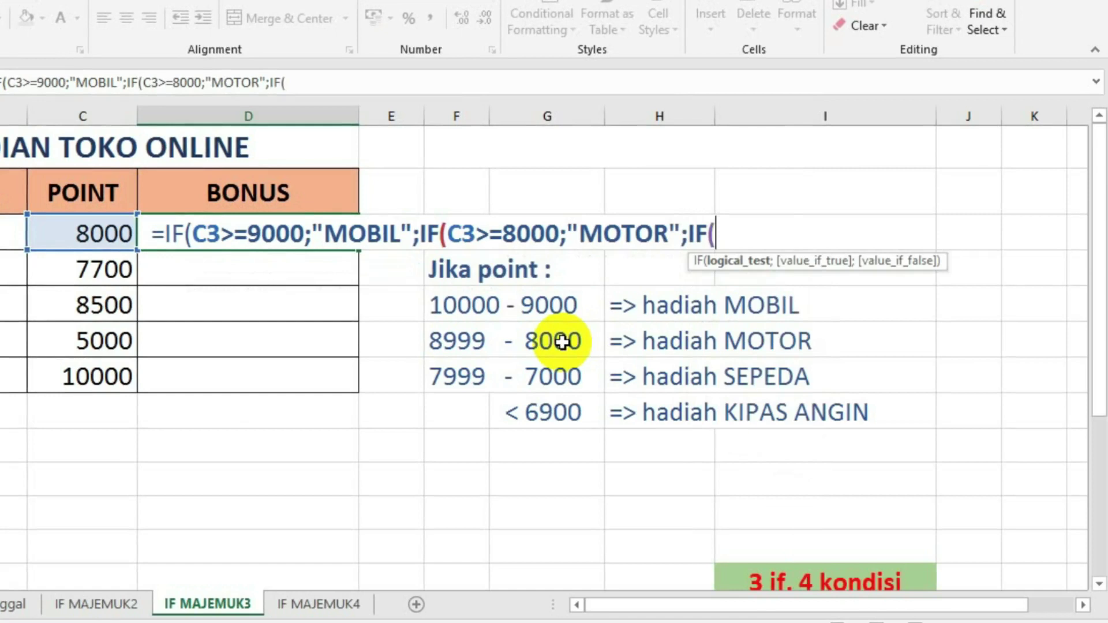
pyautogui.click(96, 235)
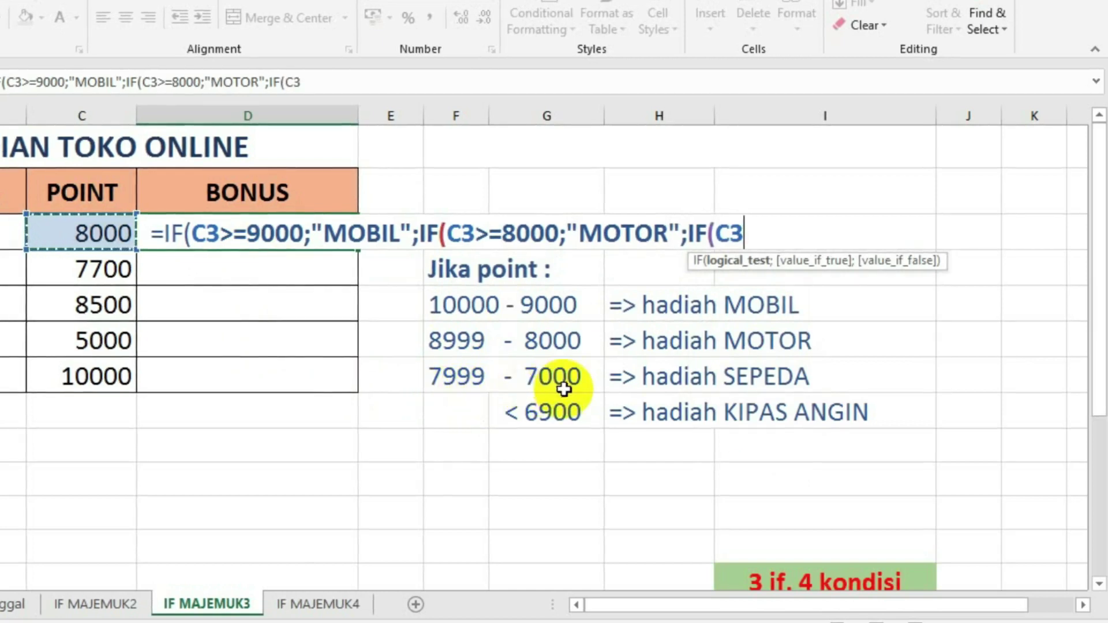
pyautogui.write('>')
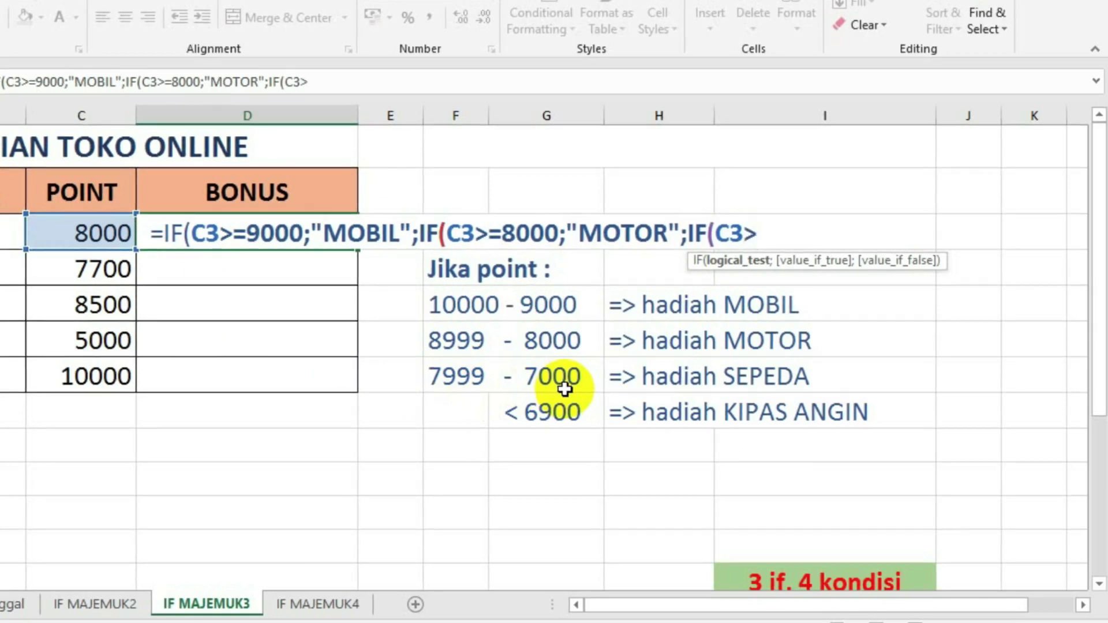
pyautogui.write('=7000')
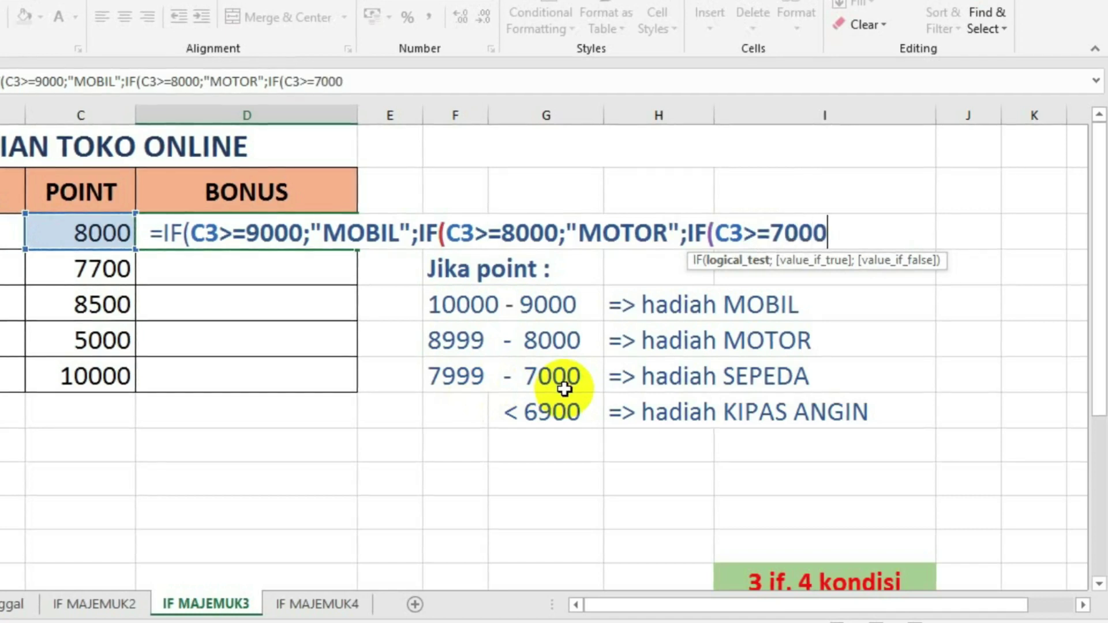
# - Add a semicolon separator and "SEPEDA" as the third IF's value if true in the D3 formula
pyautogui.write(';')
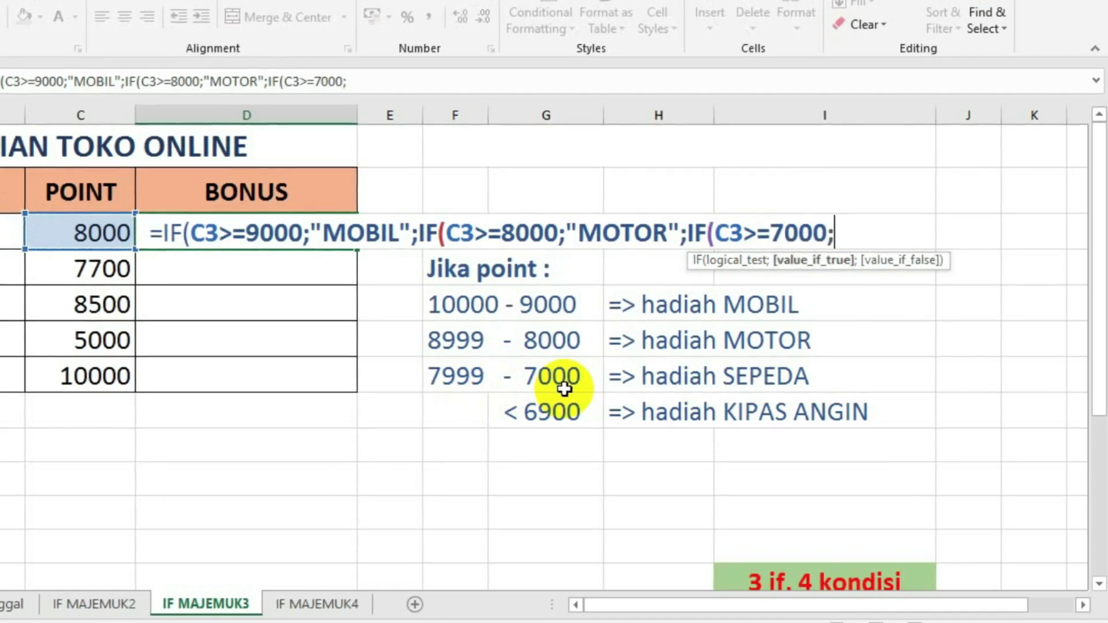
pyautogui.write('"')
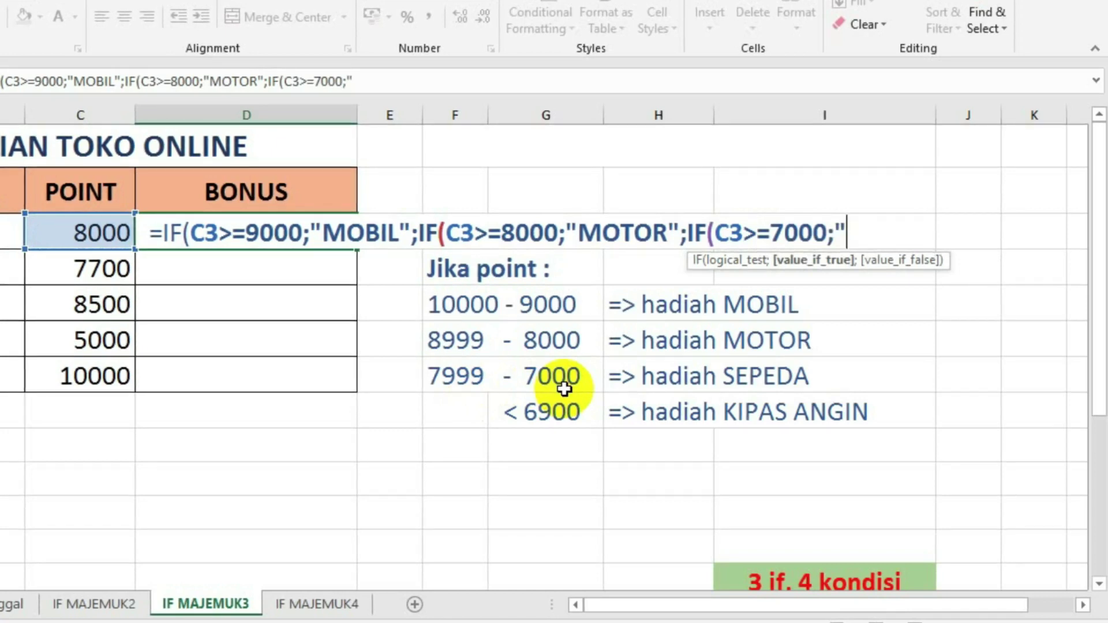
pyautogui.write('SEPEDA')
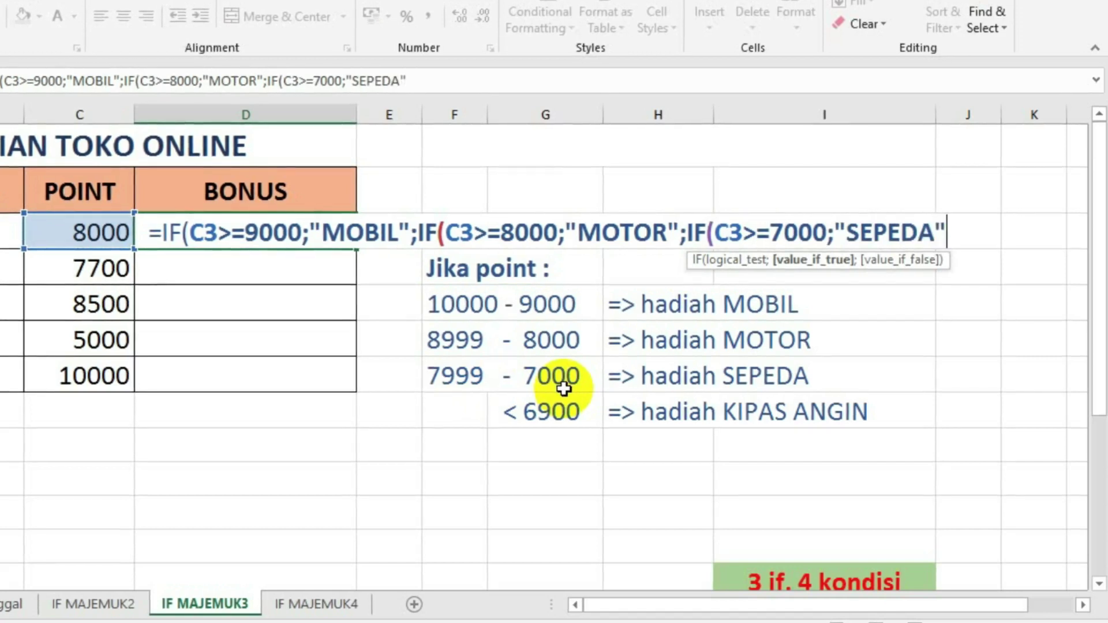
# - Add "SEPEDA" as the third IF's value if false, close all three IF functions and commit the D3 formula with the suggested correction
pyautogui.write(';')
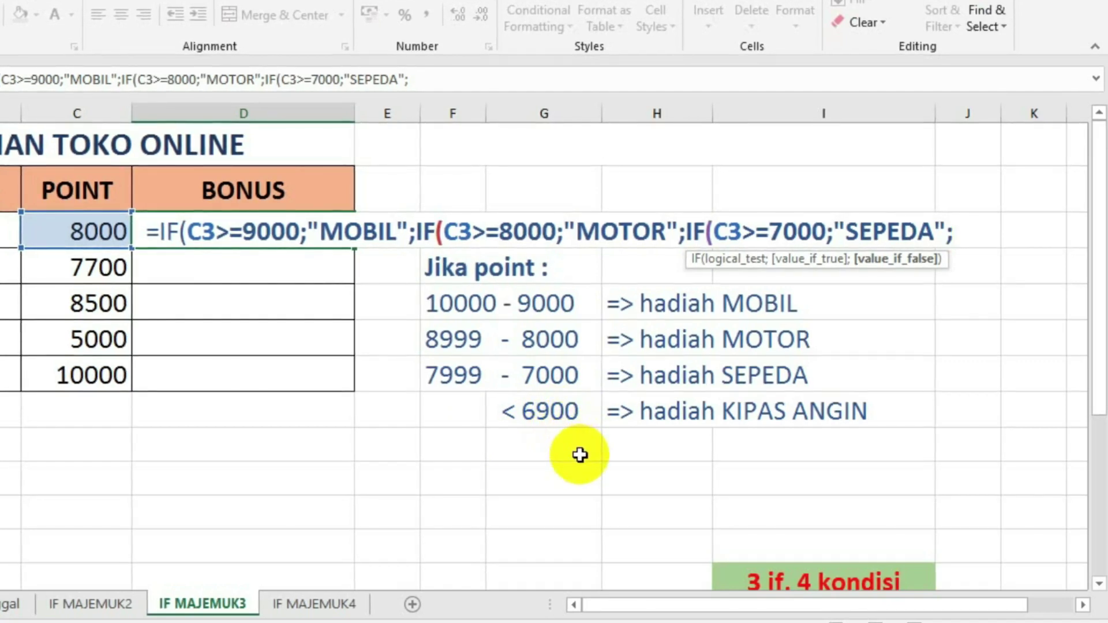
pyautogui.write('"')
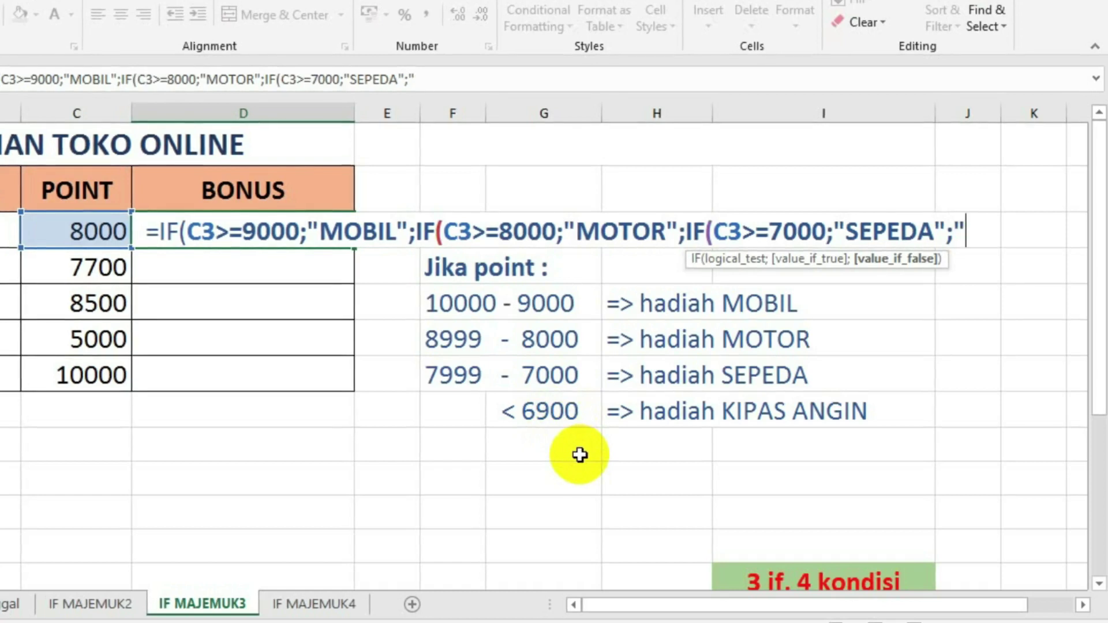
pyautogui.write('SEPEDA')
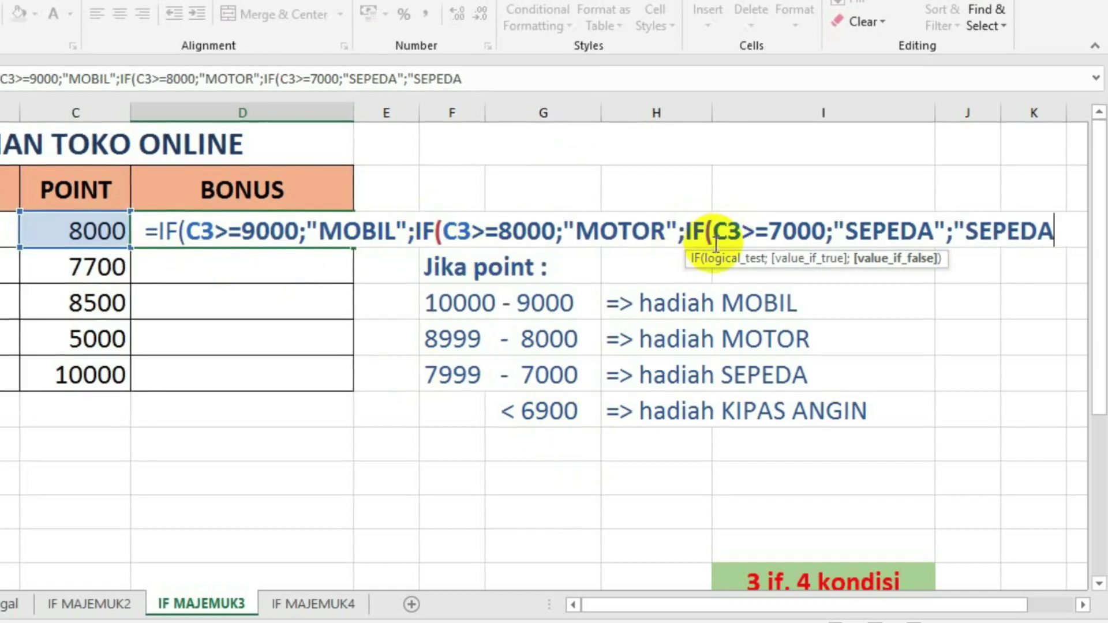
pyautogui.write(')))')
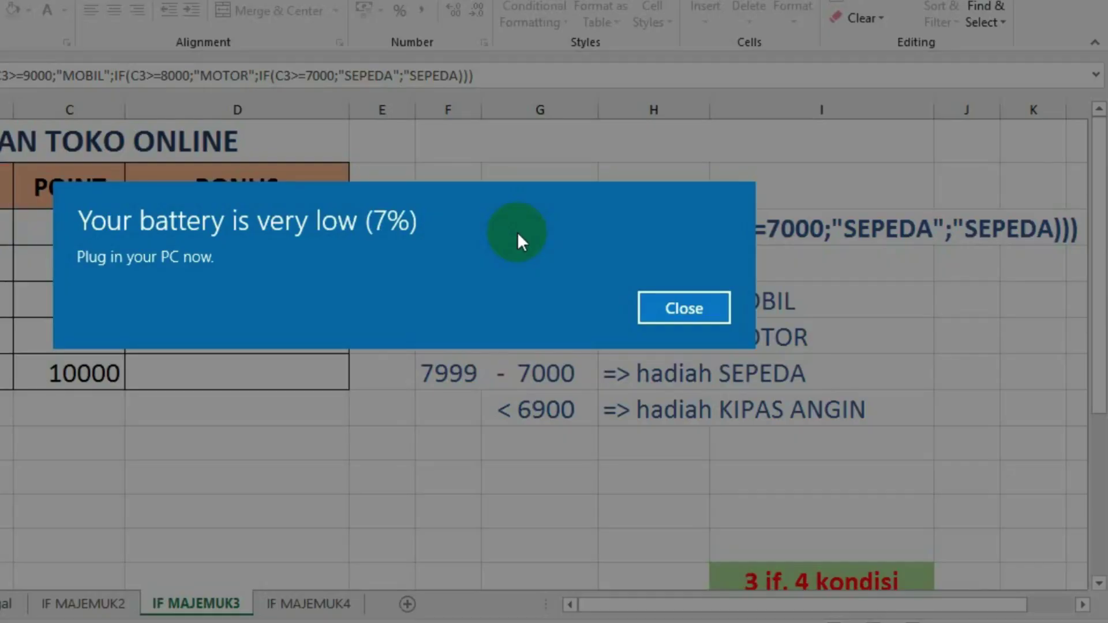
pyautogui.click(654, 307)
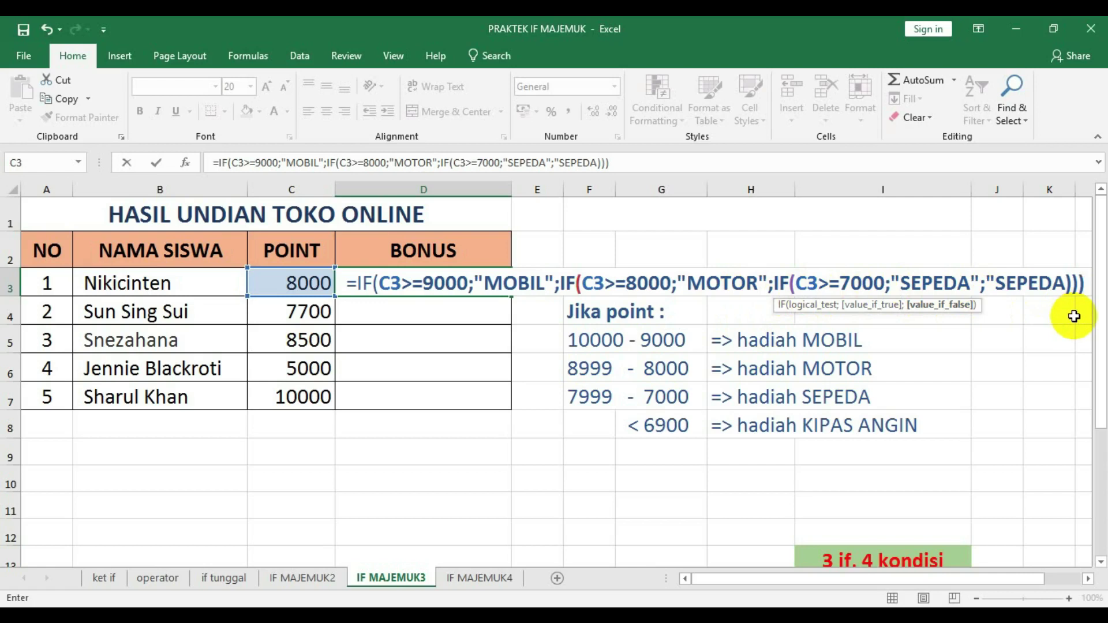
pyautogui.press('Return')
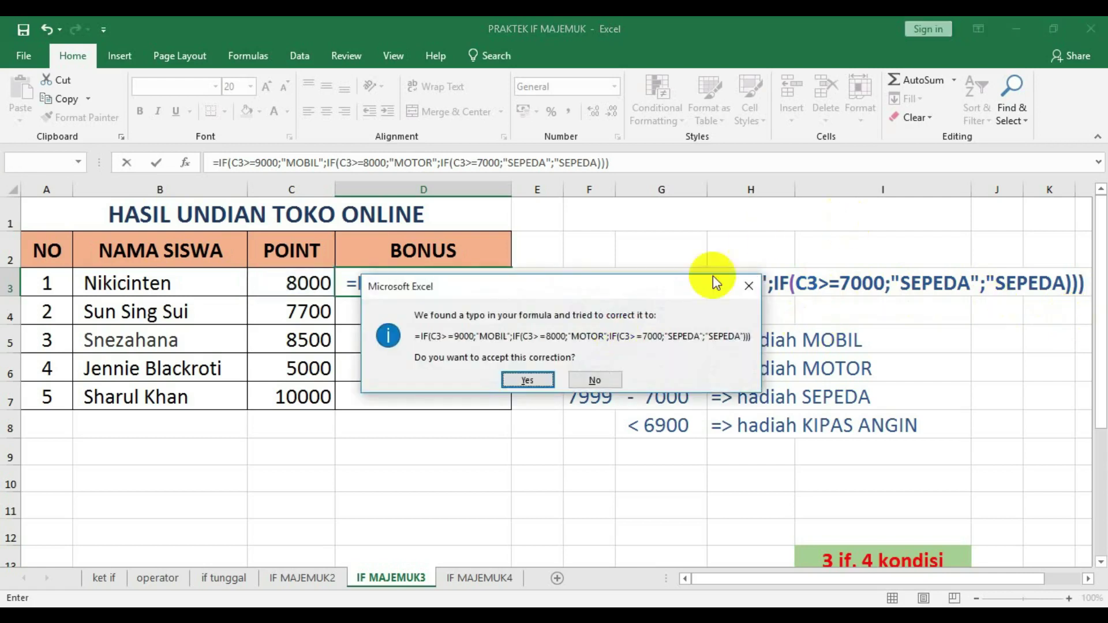
pyautogui.click(521, 382)
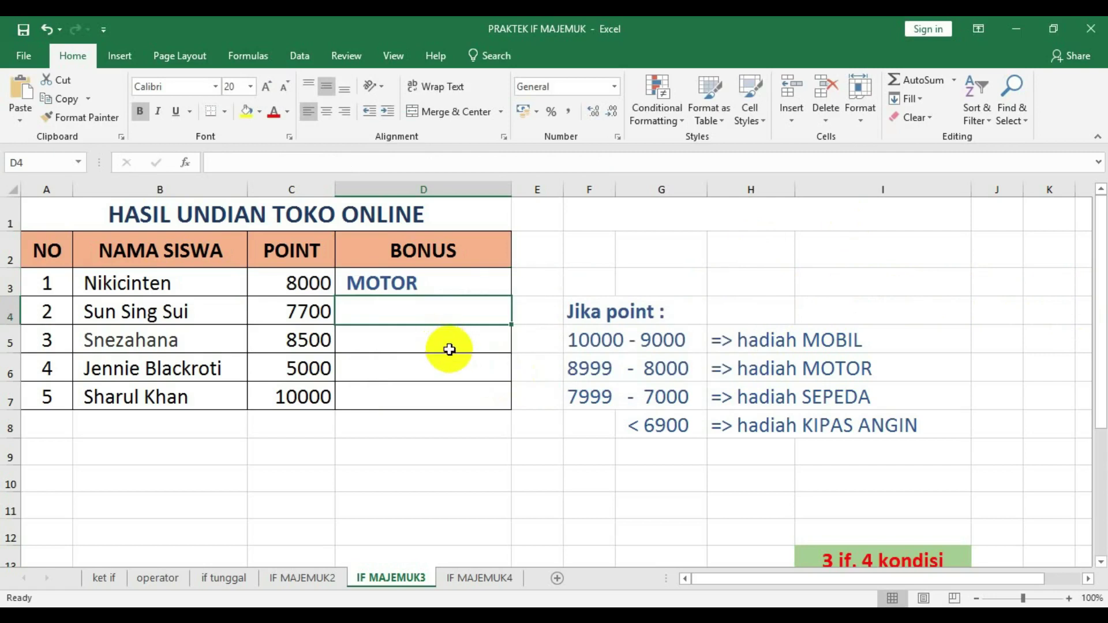
# - Check the point value in C3 and fill the D3 BONUS formula down through D7
pyautogui.click(312, 280)
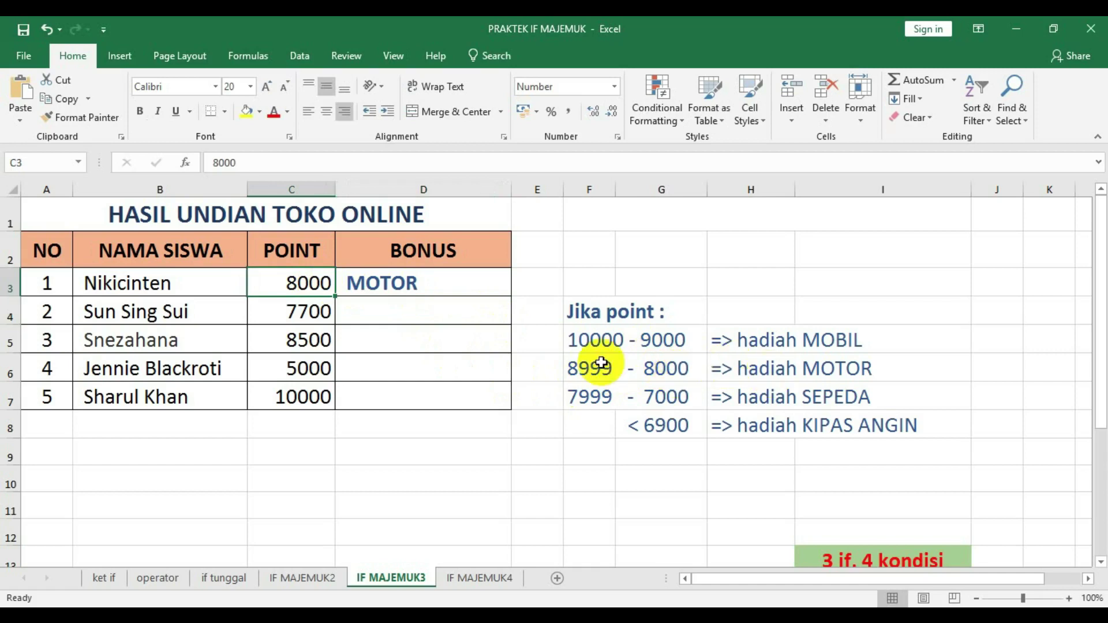
pyautogui.click(426, 283)
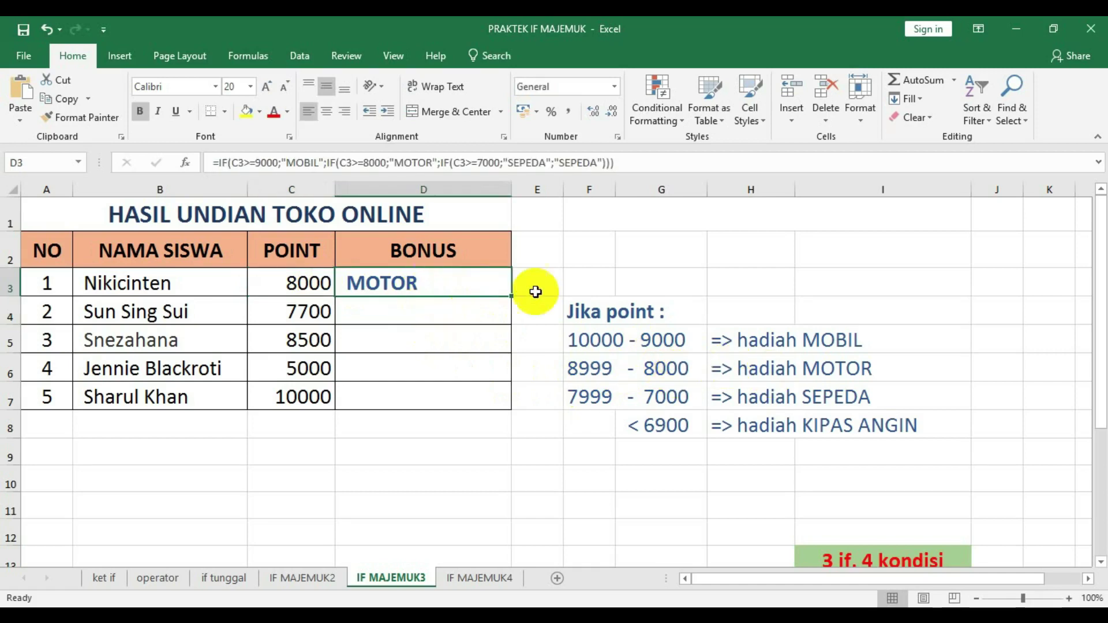
pyautogui.moveTo(510, 296); pyautogui.dragTo(506, 407)
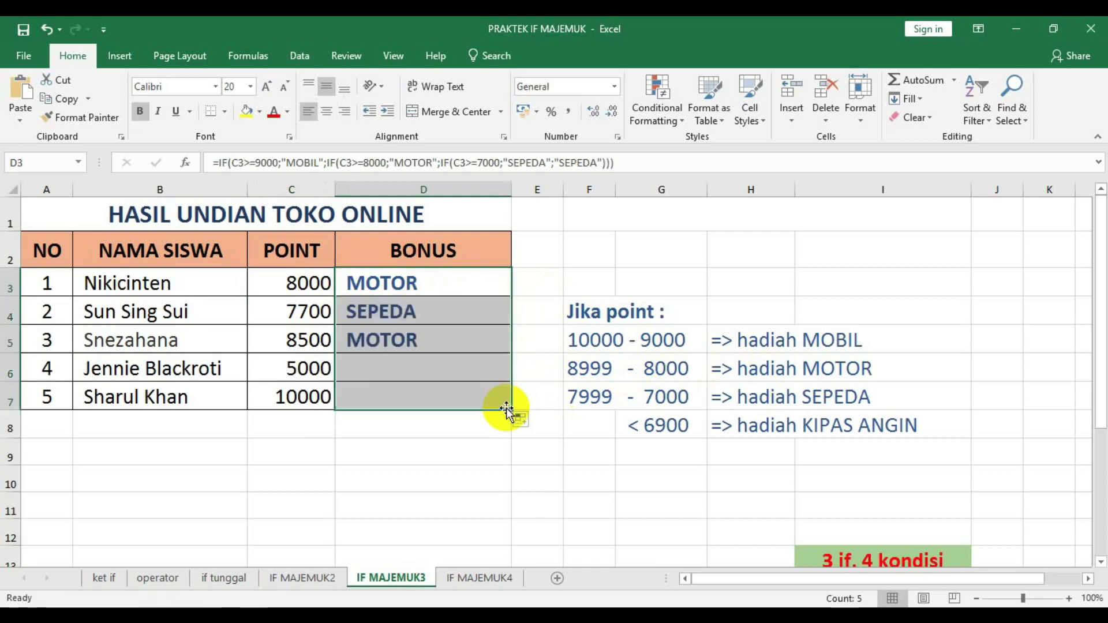
pyautogui.click(495, 449)
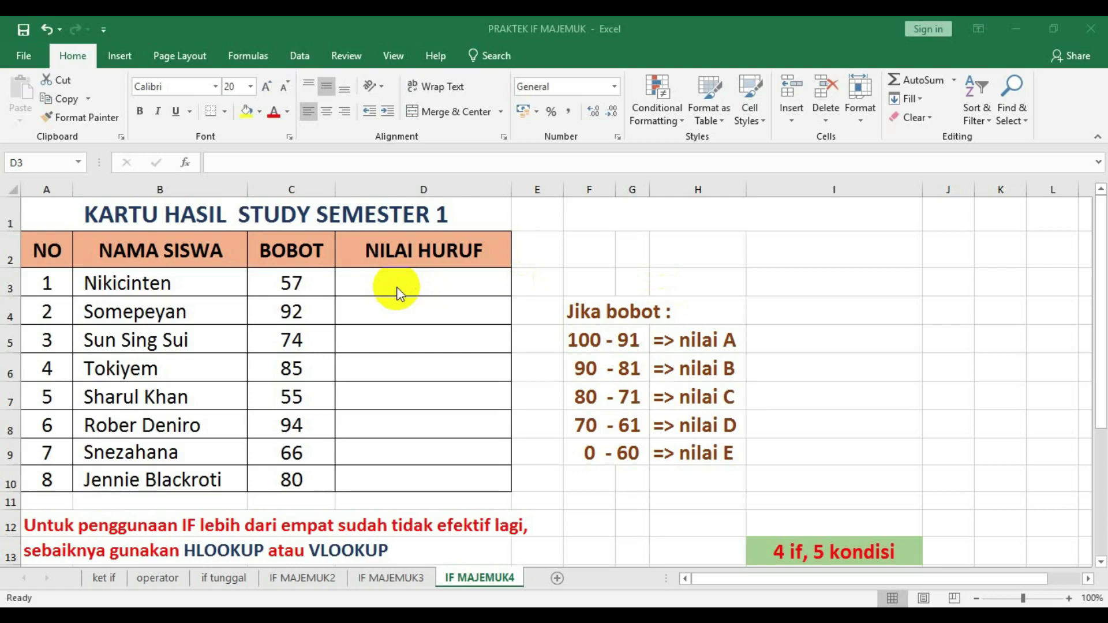
# - Start an IF formula in D3 of the NILAI HURUF column with the logical test C3>90
pyautogui.click(397, 286)
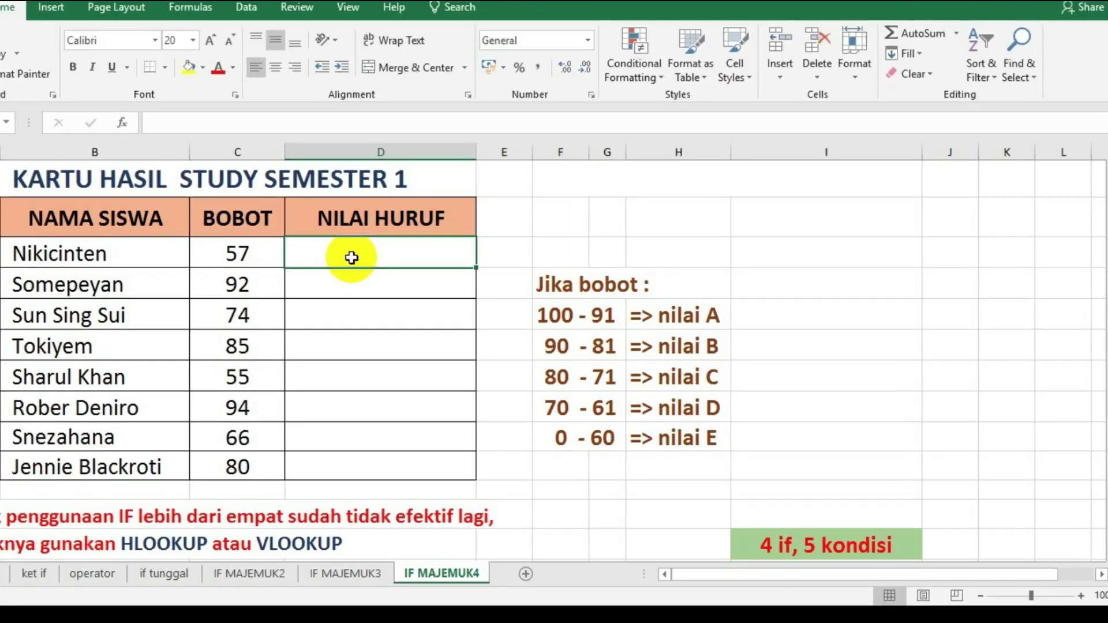
pyautogui.write('=')
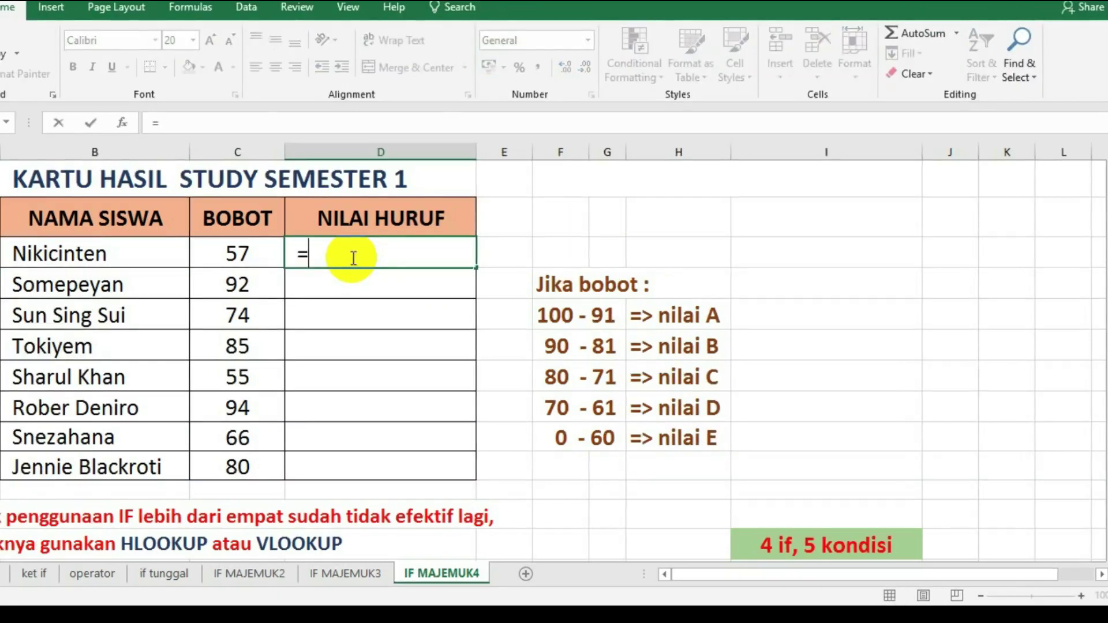
pyautogui.write('i')
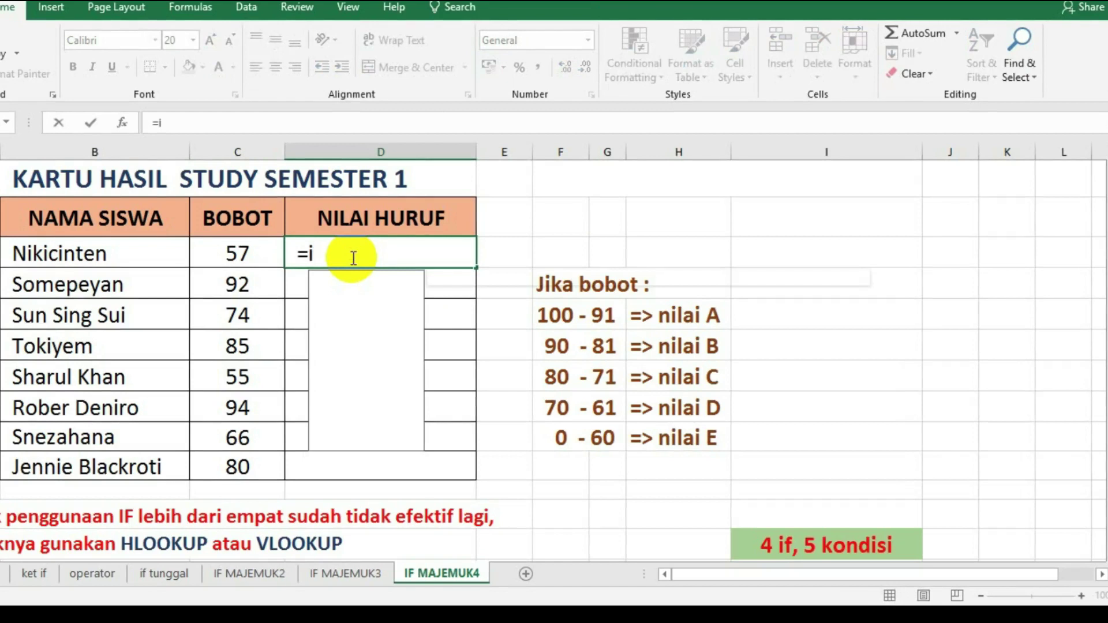
pyautogui.write('f')
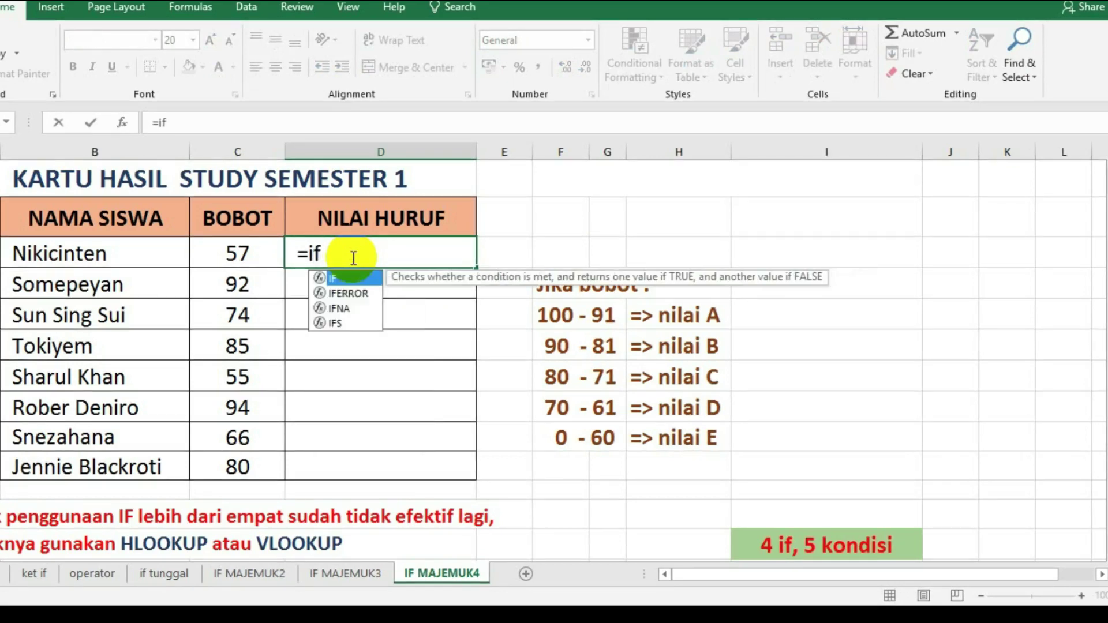
pyautogui.write('(')
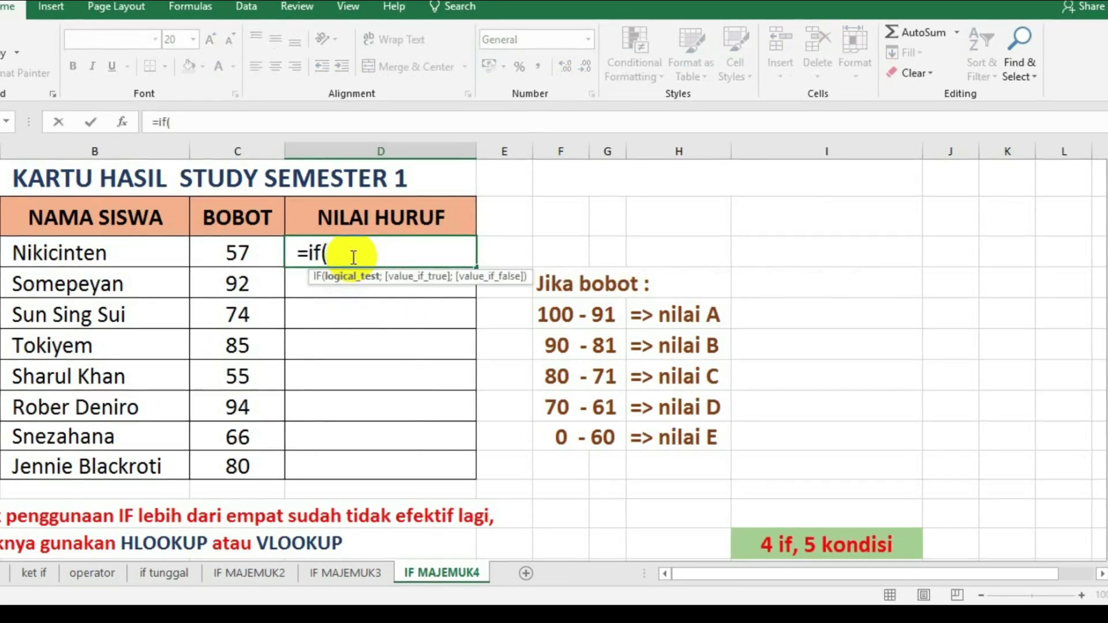
pyautogui.click(237, 251)
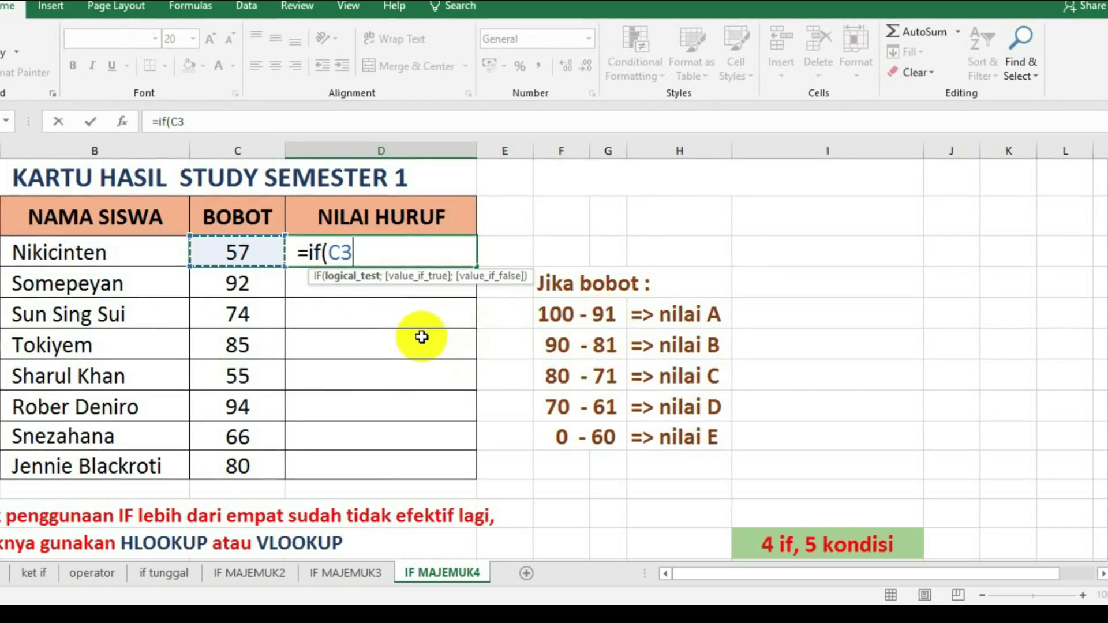
pyautogui.write('>')
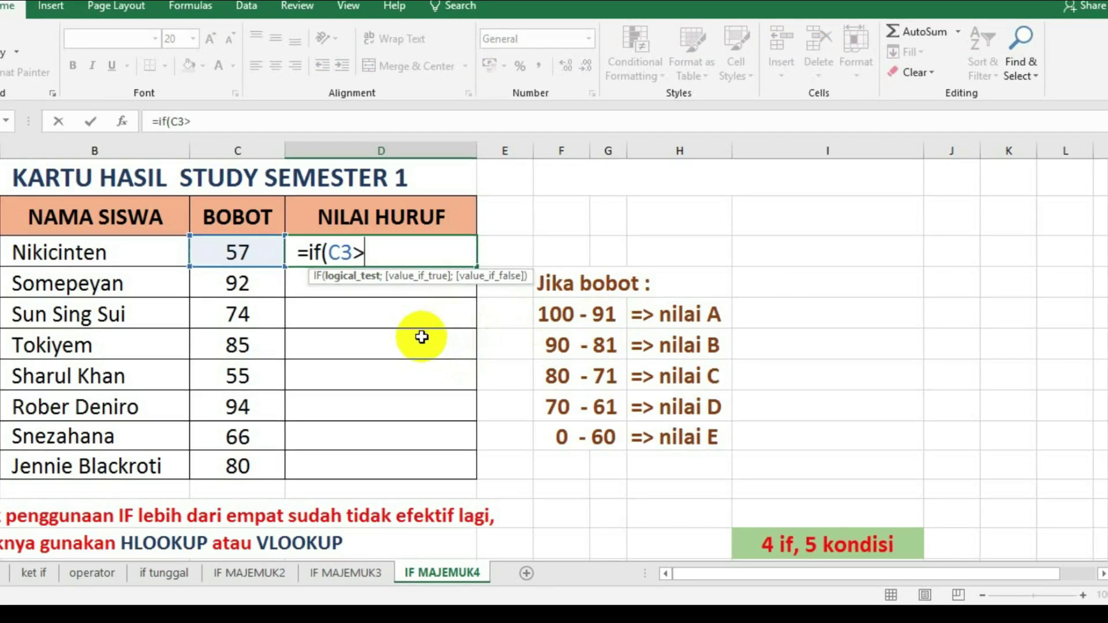
pyautogui.write('90')
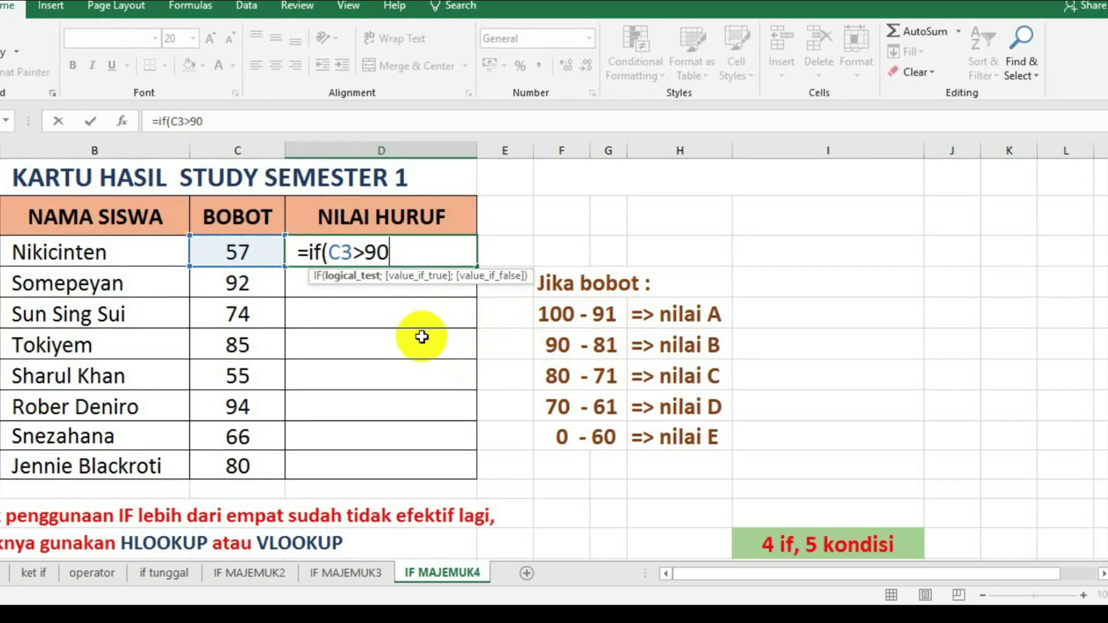
# - Add "A" as the first IF's value if true in D3, enclosed by semicolon separators, dismissing the Lenovo on-screen display prompt
pyautogui.write(';')
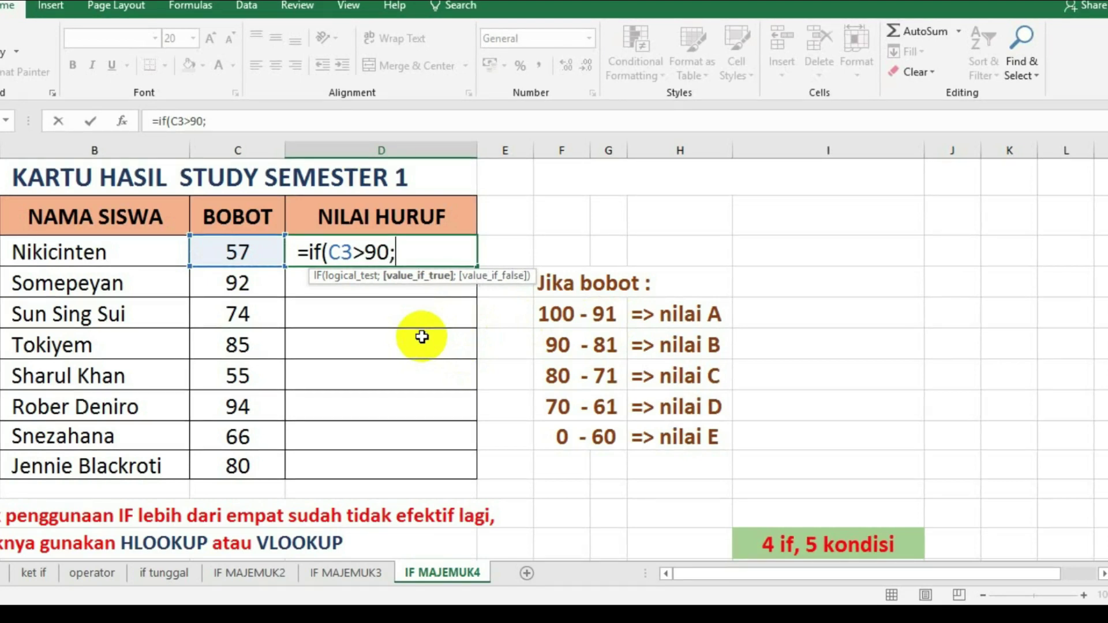
pyautogui.write('"')
pyautogui.press('capslock')
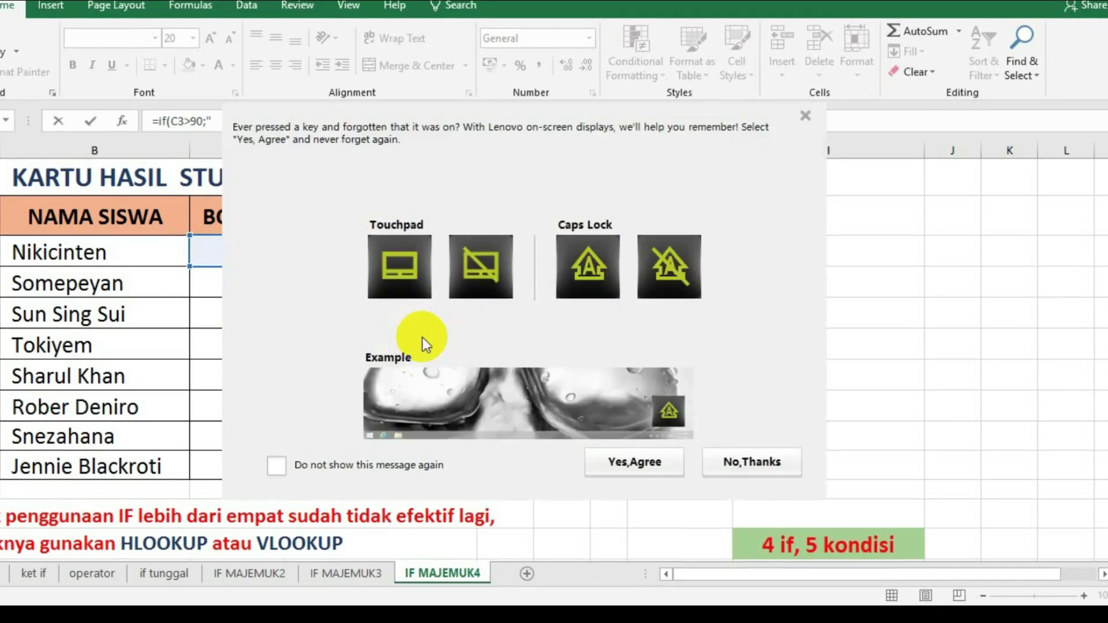
pyautogui.click(808, 112)
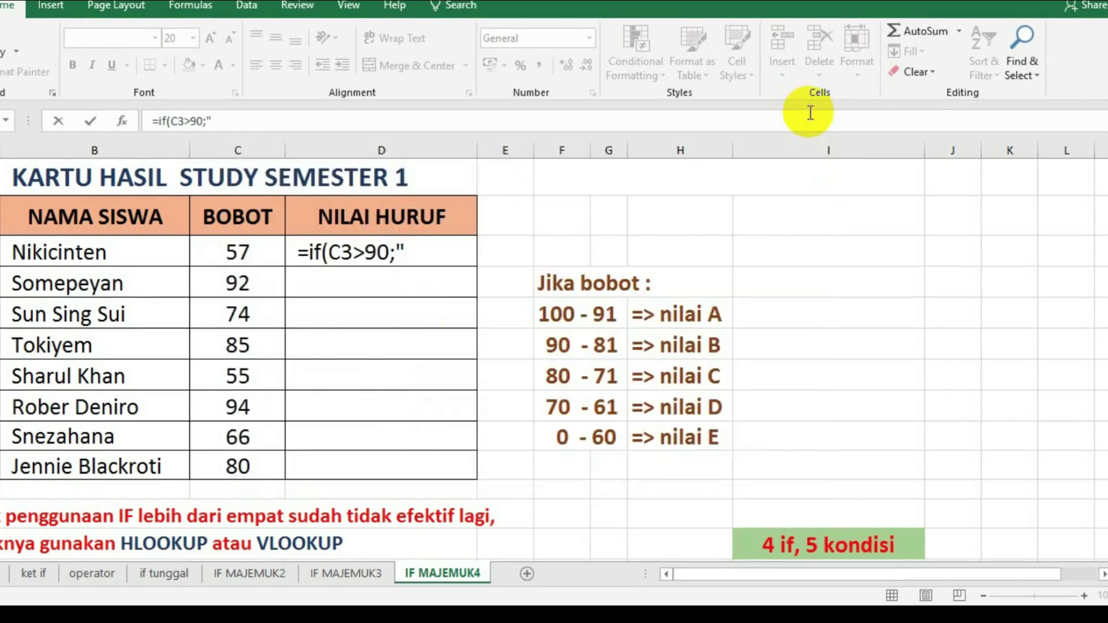
pyautogui.click(425, 255)
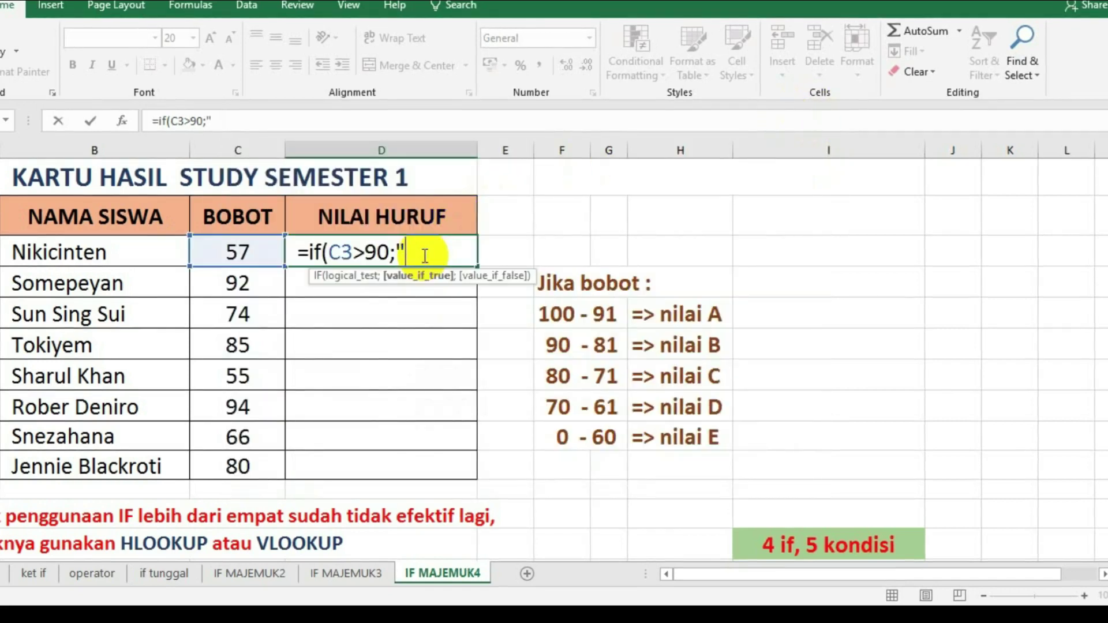
pyautogui.write('A')
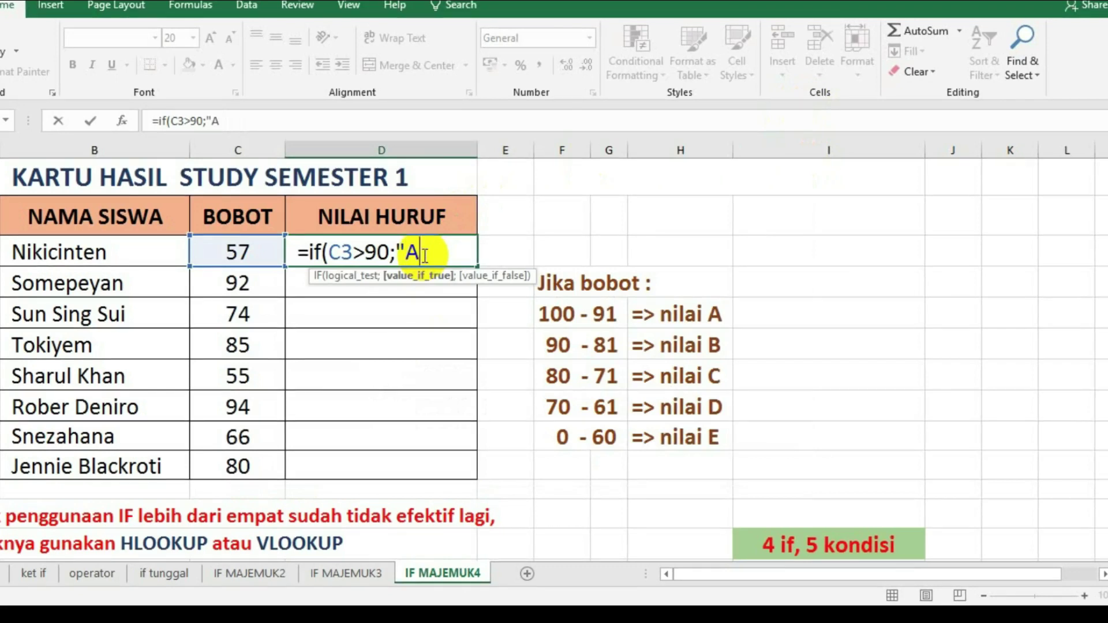
pyautogui.write('"')
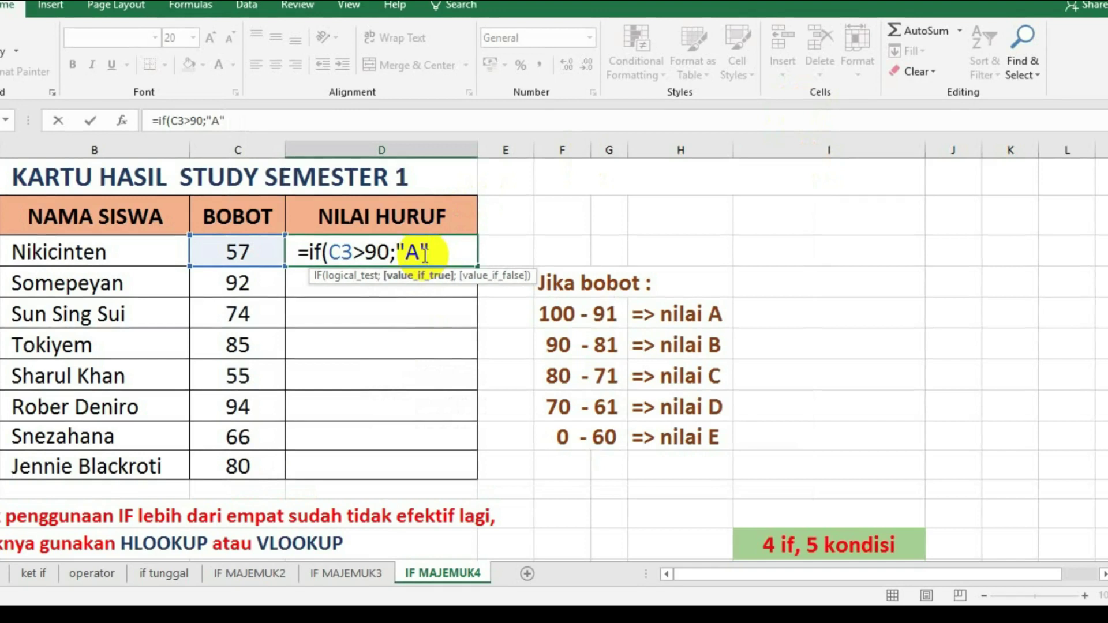
pyautogui.write(';')
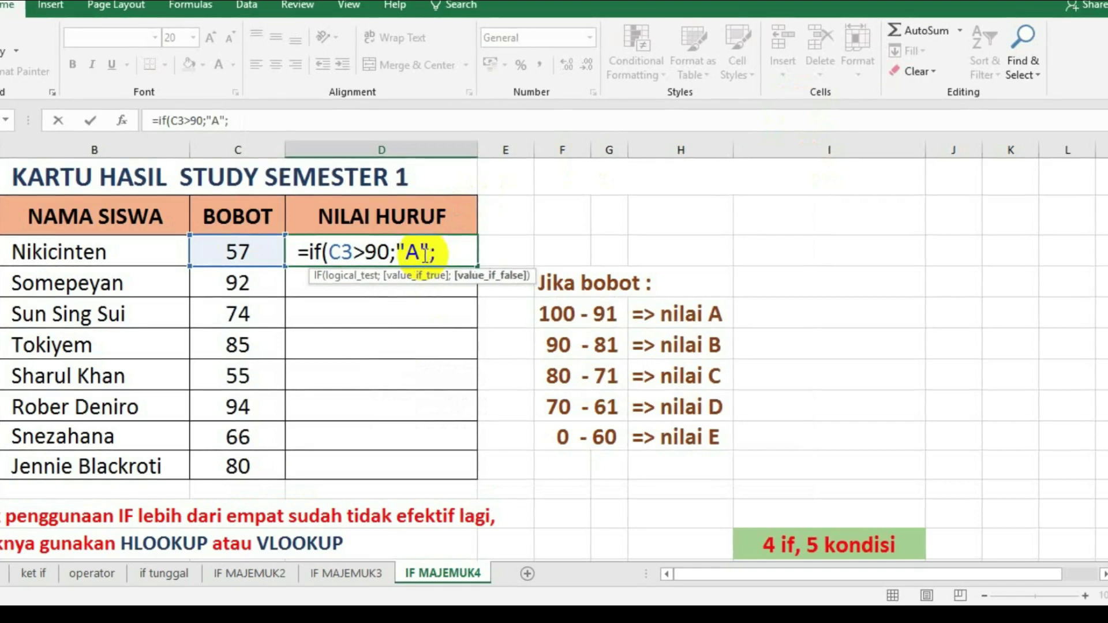
# - Nest a second IF as the first IF's value if false in D3, with the logical test C3>80
pyautogui.write('IF')
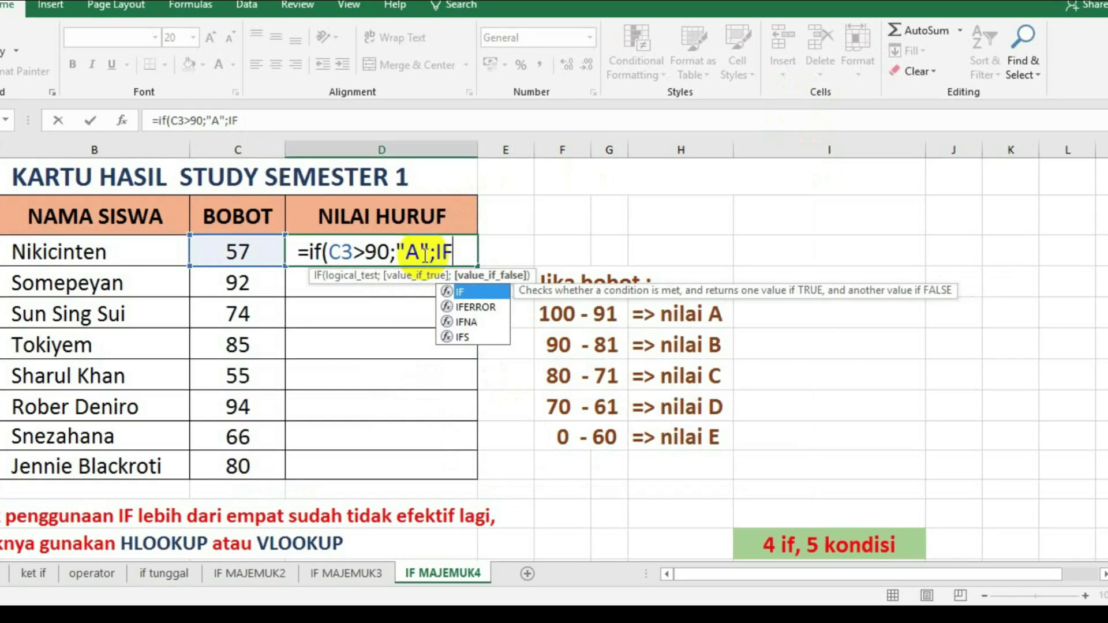
pyautogui.write('9')
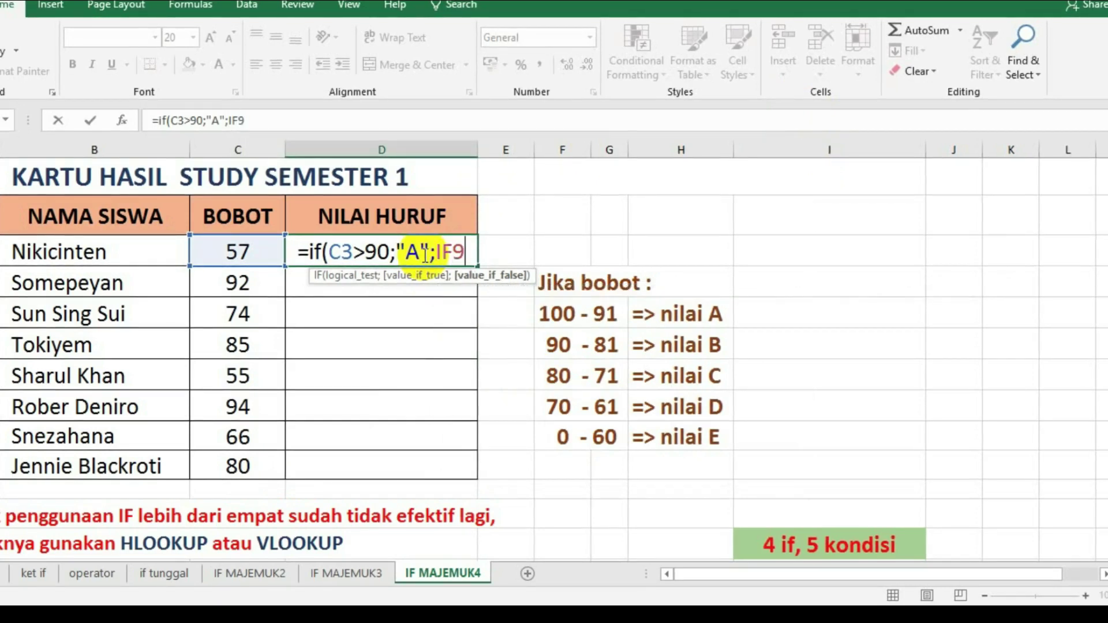
pyautogui.press('BackSpace')
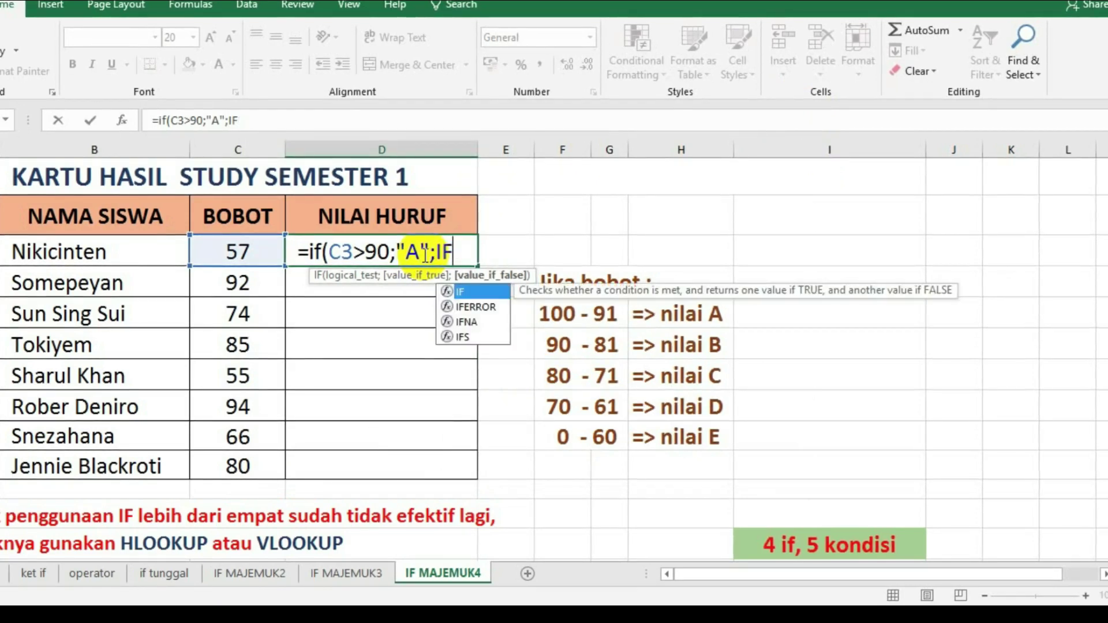
pyautogui.write('(')
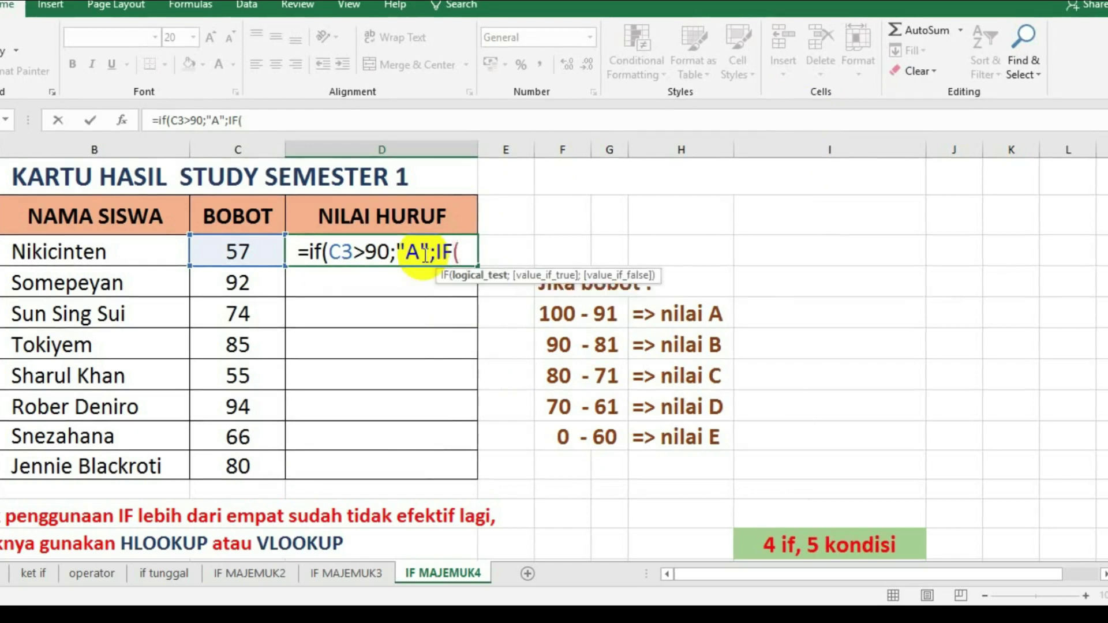
pyautogui.click(233, 252)
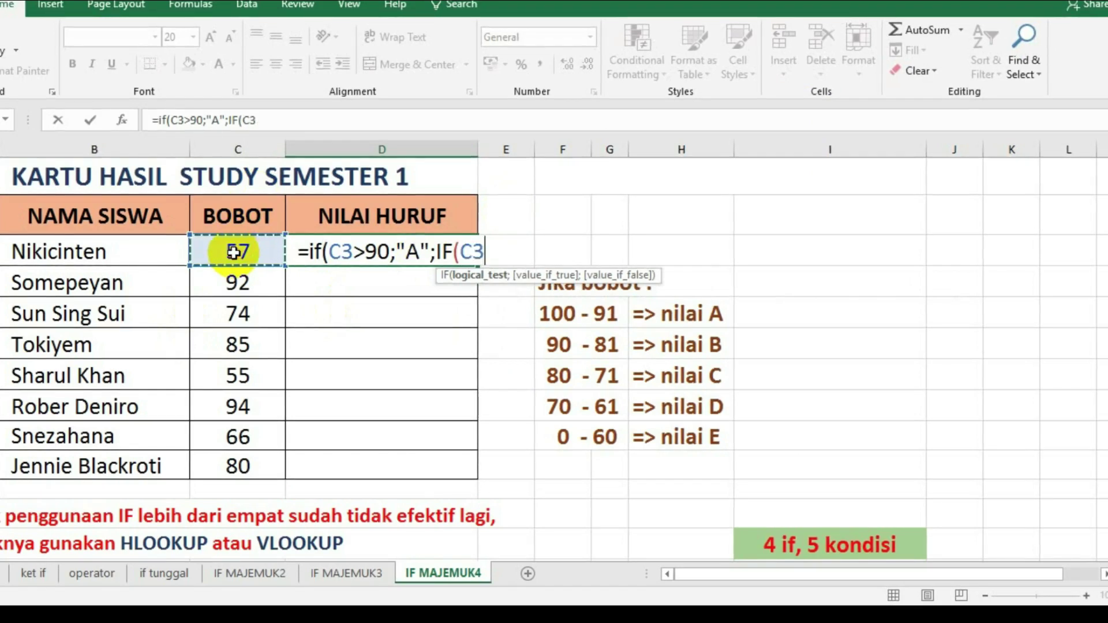
pyautogui.write('>')
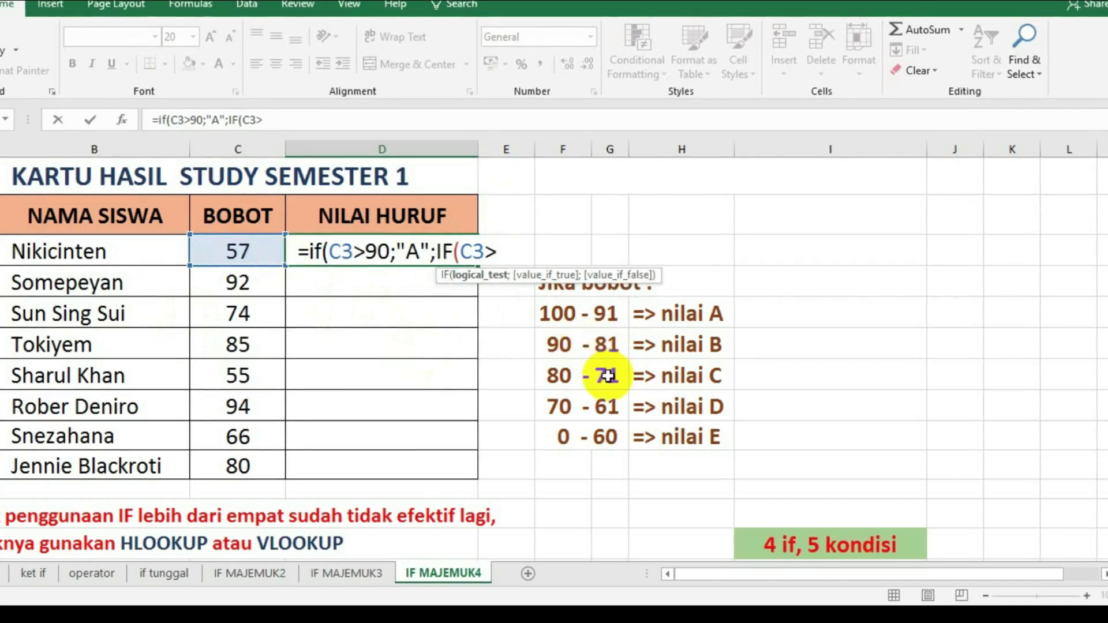
pyautogui.write('80')
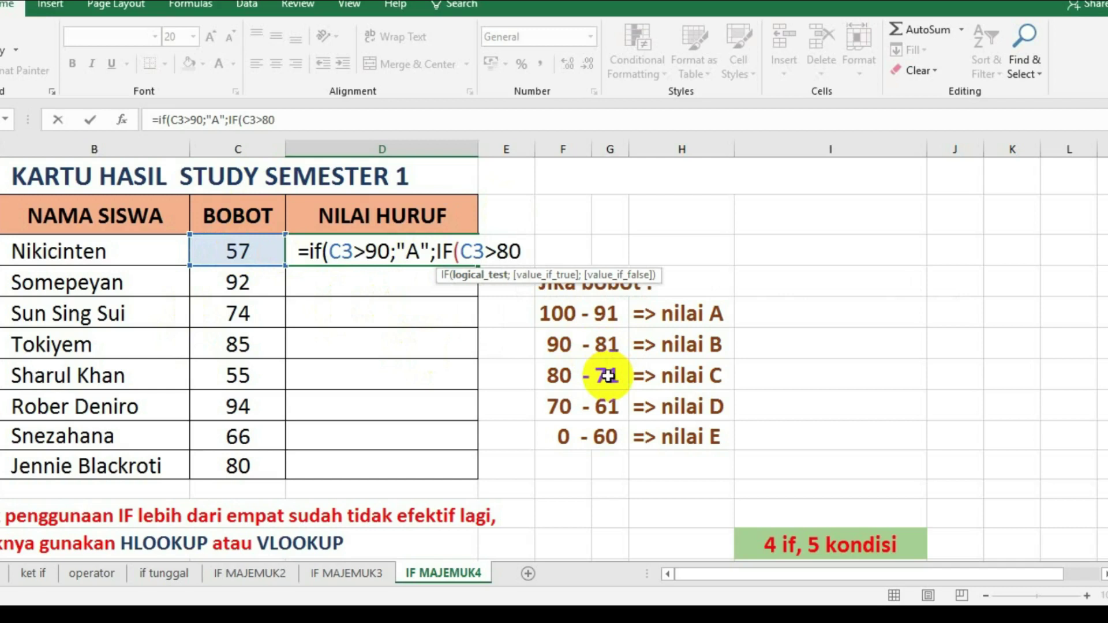
# - Add "B" as the second IF's value if true in the D3 formula, with a semicolon before and after it
pyautogui.write(';')
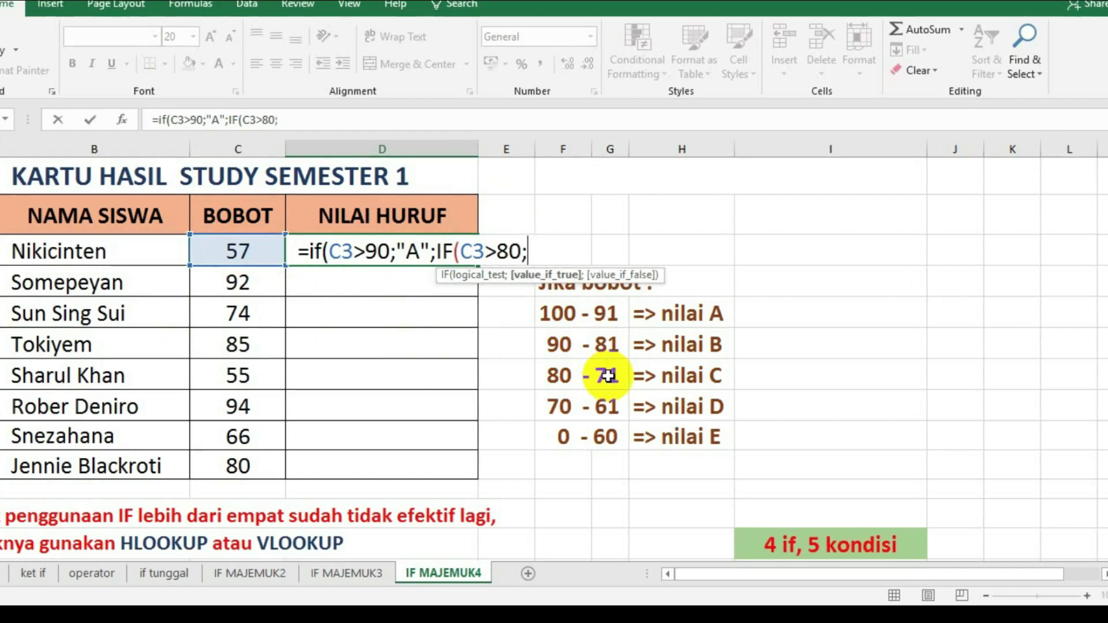
pyautogui.write('"')
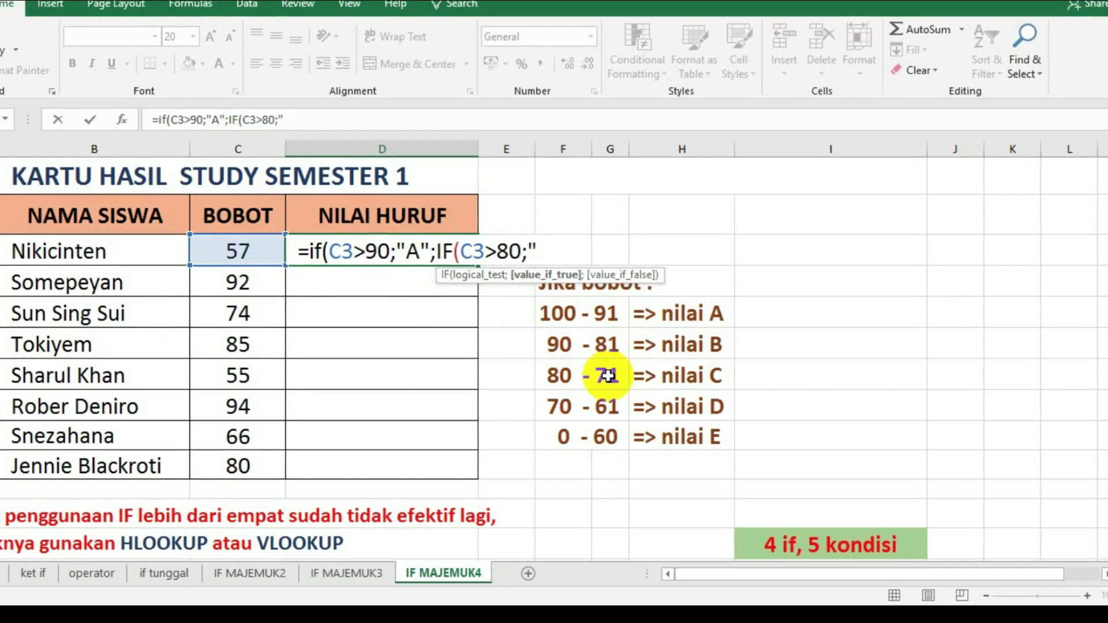
pyautogui.write('B"')
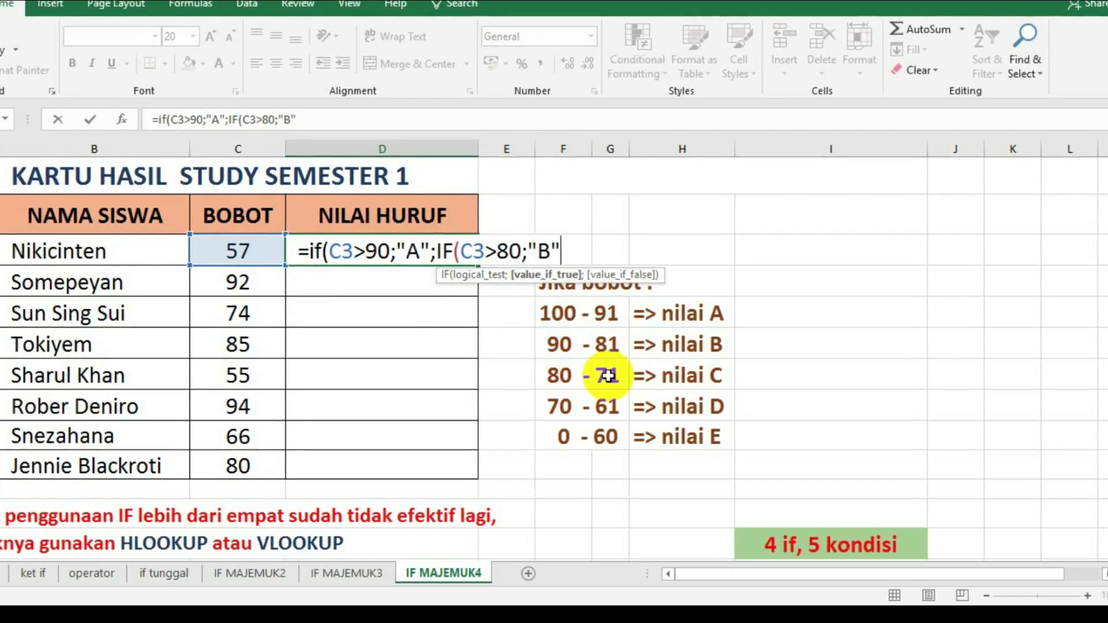
pyautogui.write(';')
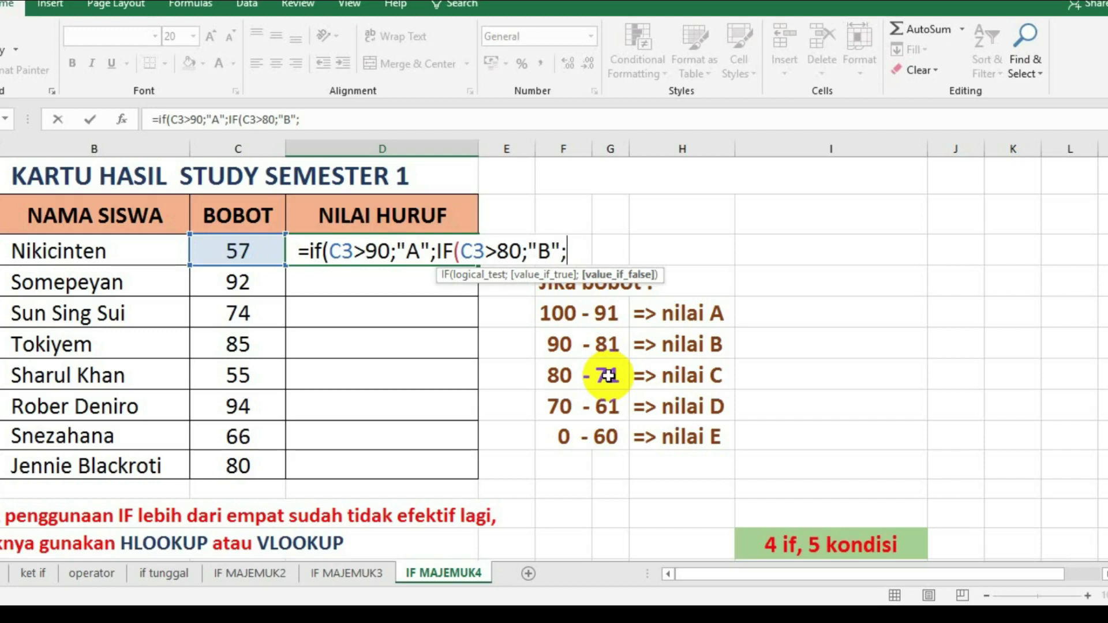
# - Nest a third IF as the second IF's value if false in D3, with the logical test C3>70
pyautogui.write('IF')
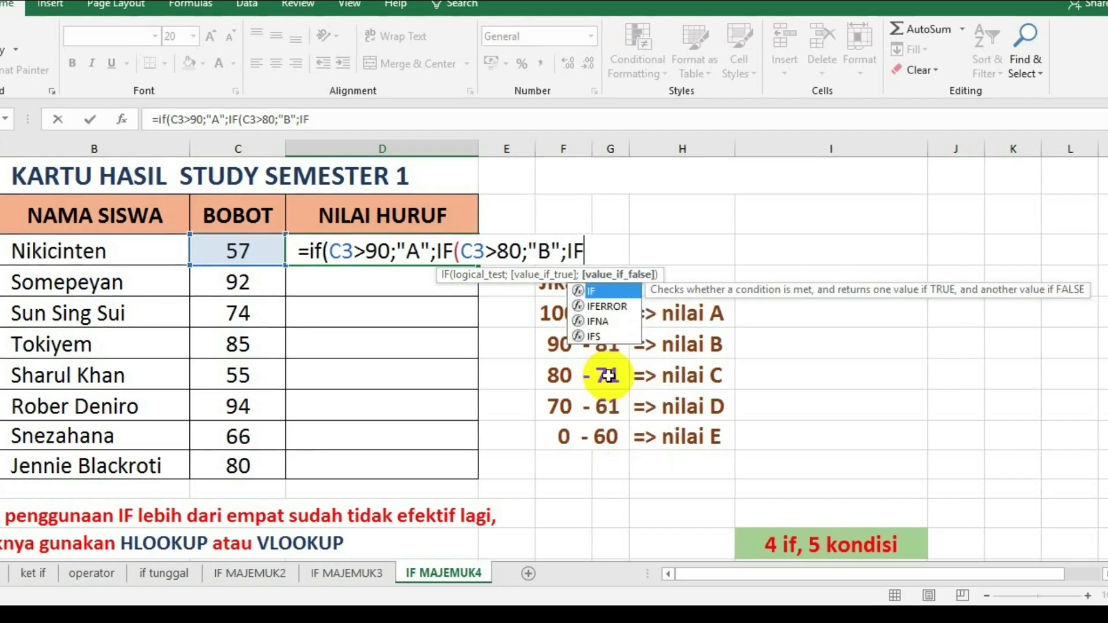
pyautogui.write('(')
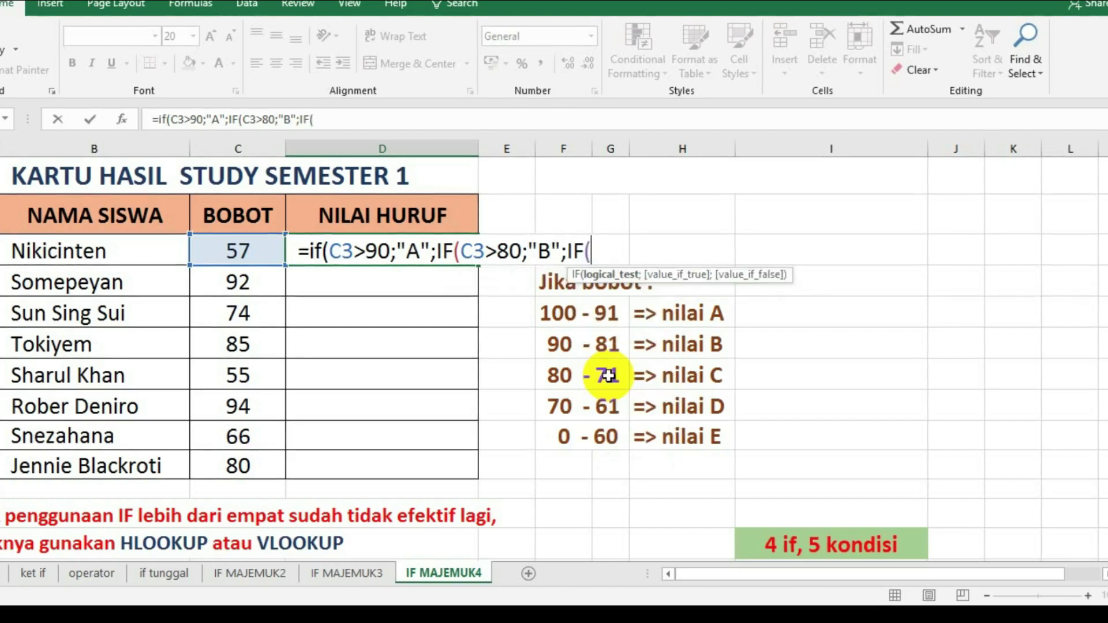
pyautogui.click(247, 250)
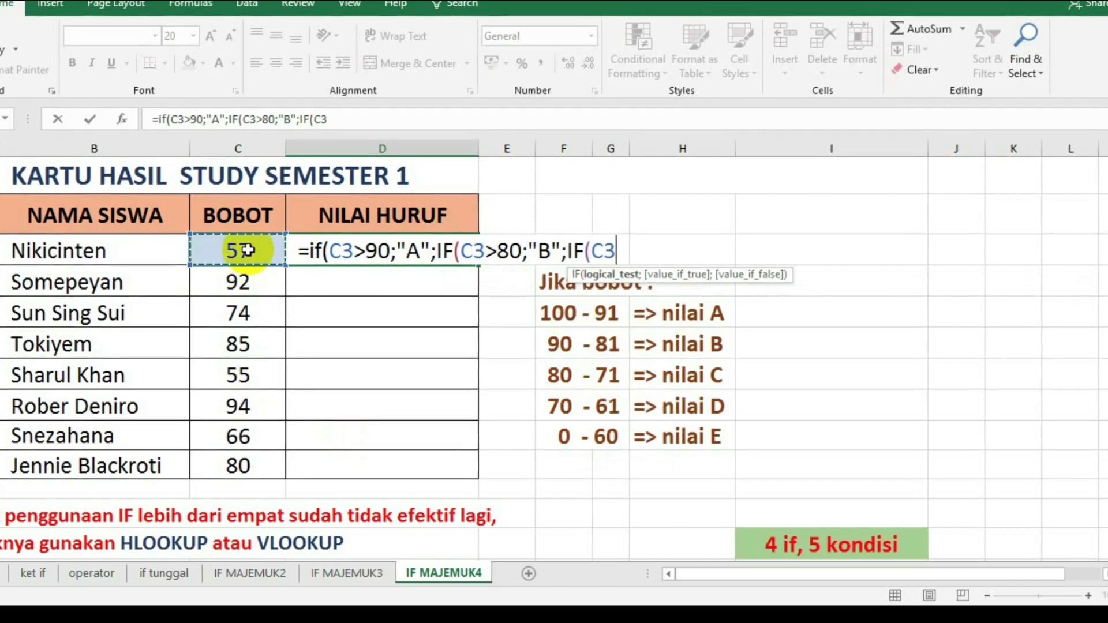
pyautogui.write('>')
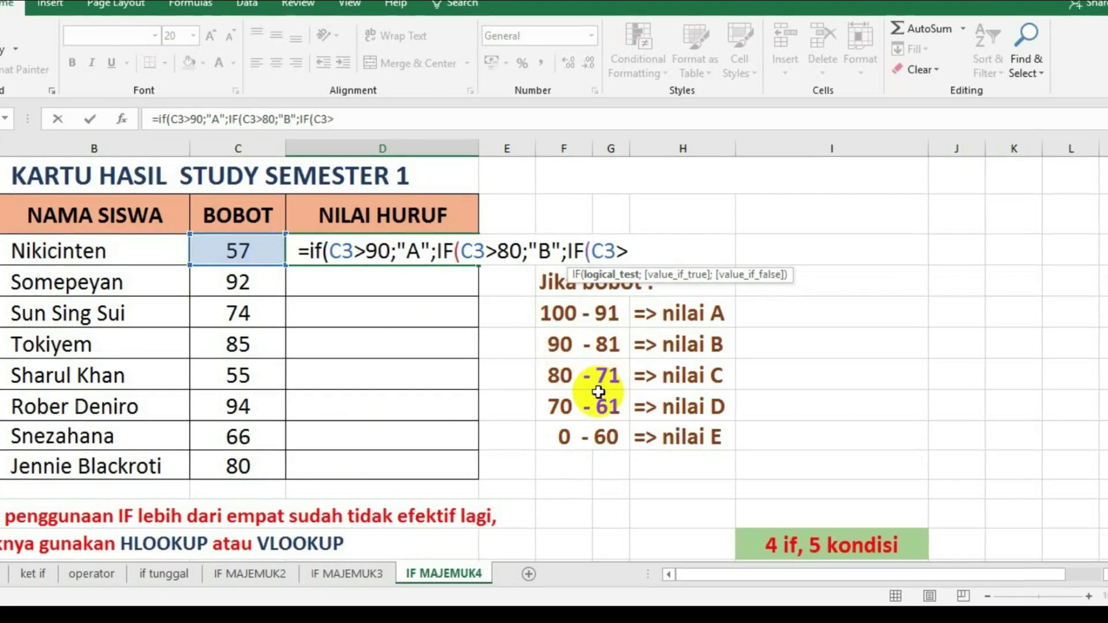
pyautogui.write('70')
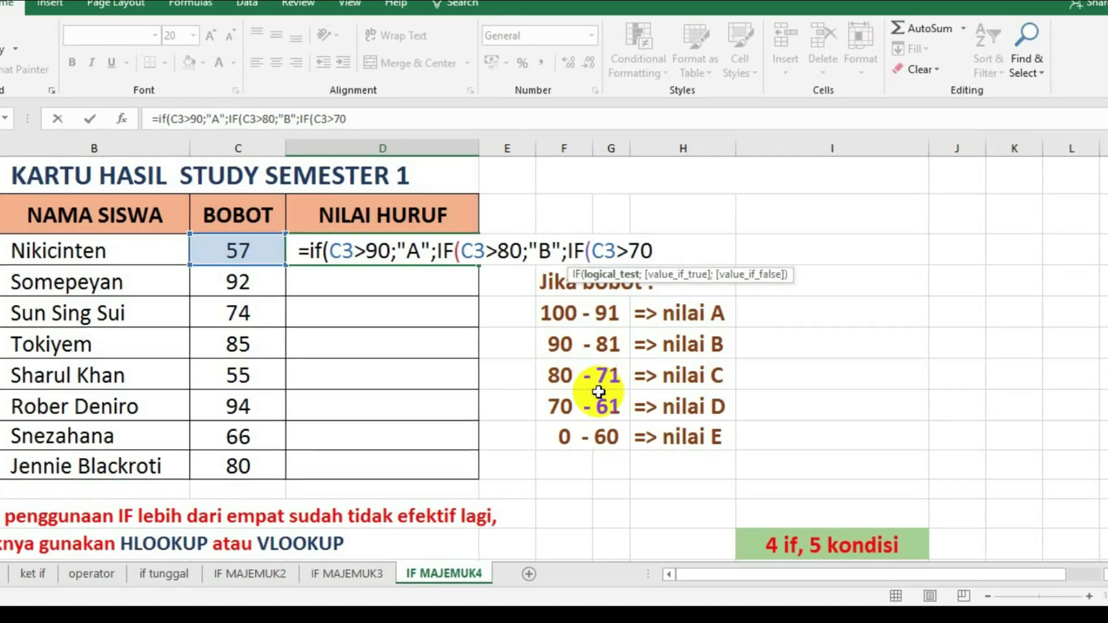
# - Add "C" as the third IF's value if true in the D3 formula, with a semicolon before and after it
pyautogui.write(';"')
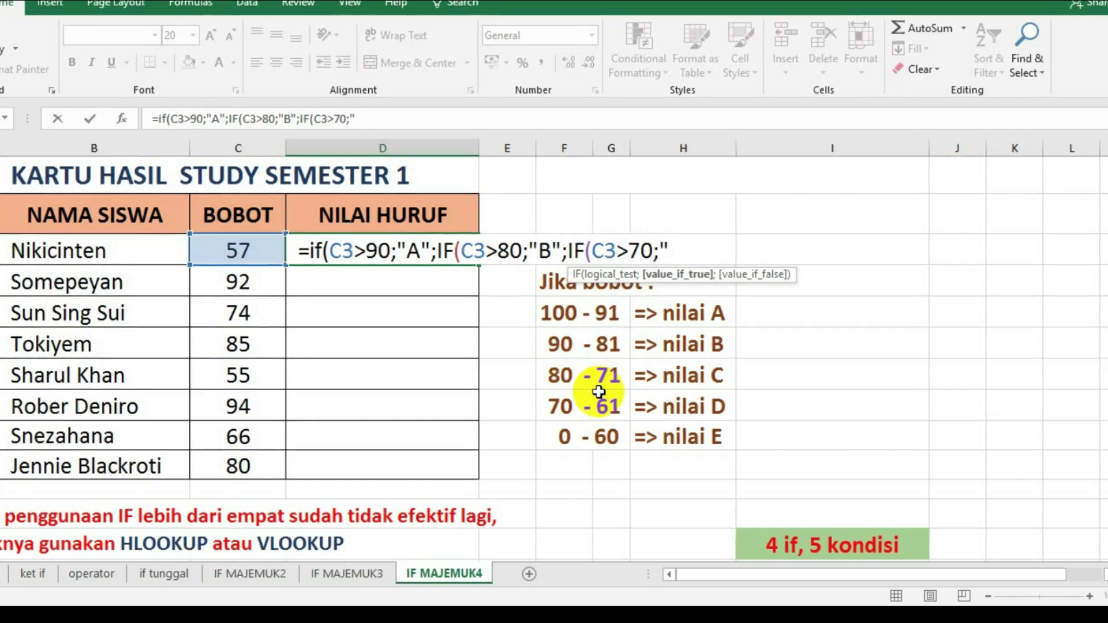
pyautogui.write('C')
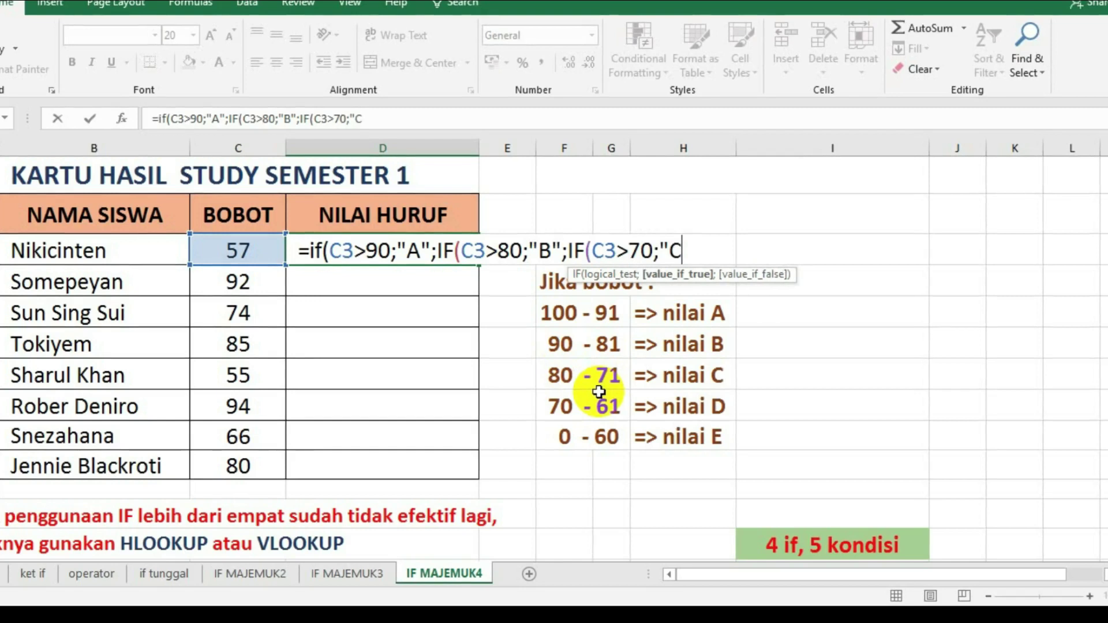
pyautogui.write('";')
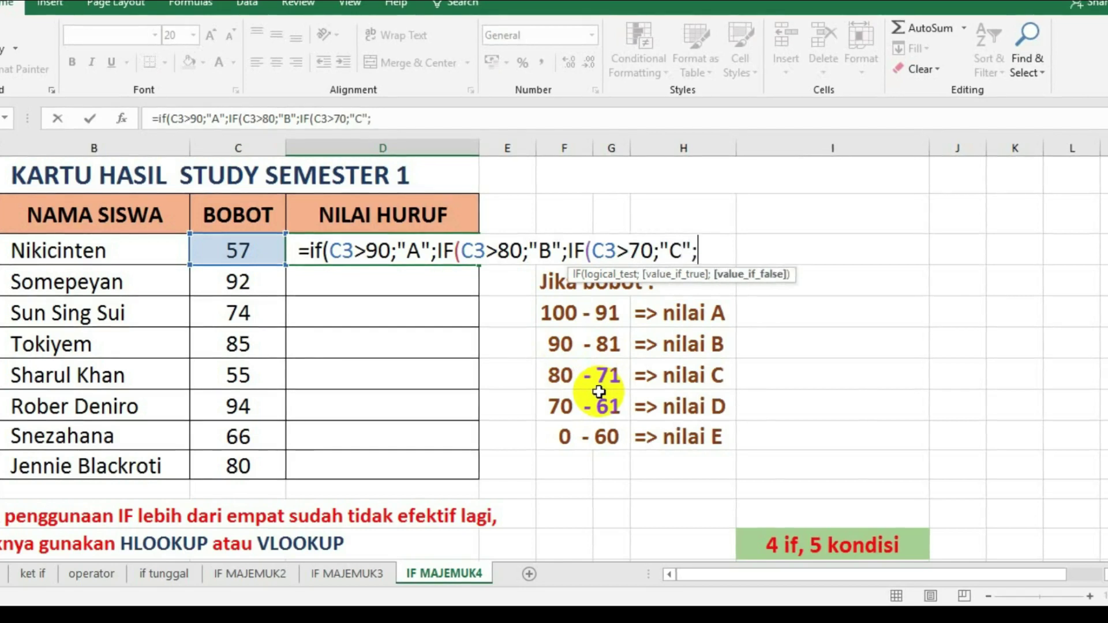
# - Nest a fourth IF as the third IF's value if false in D3, with the logical test C3>61
pyautogui.write('IF')
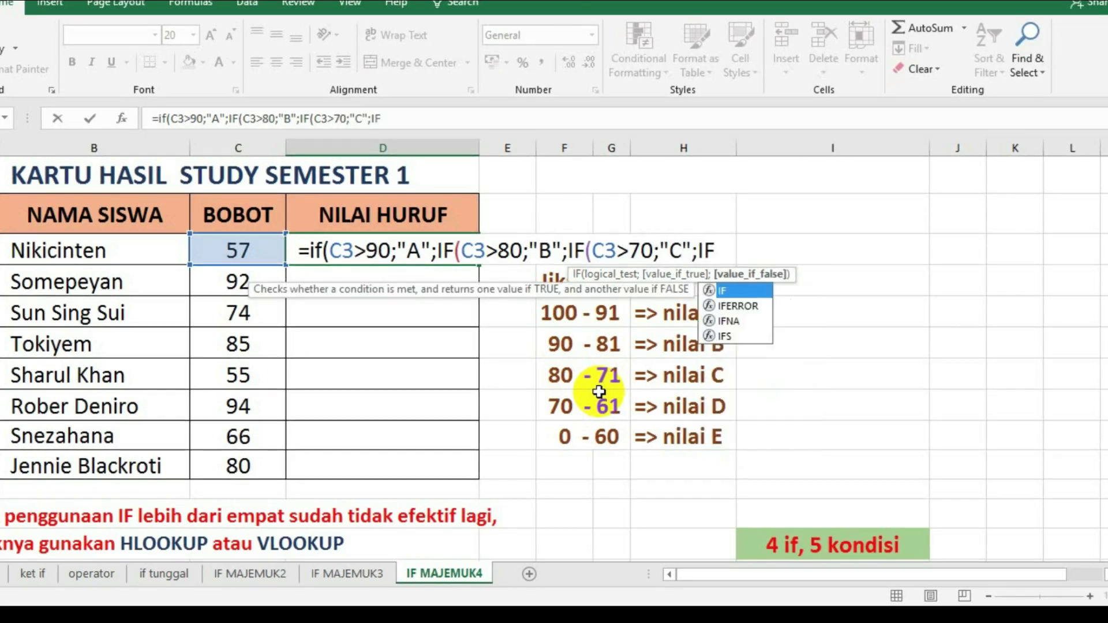
pyautogui.write('(')
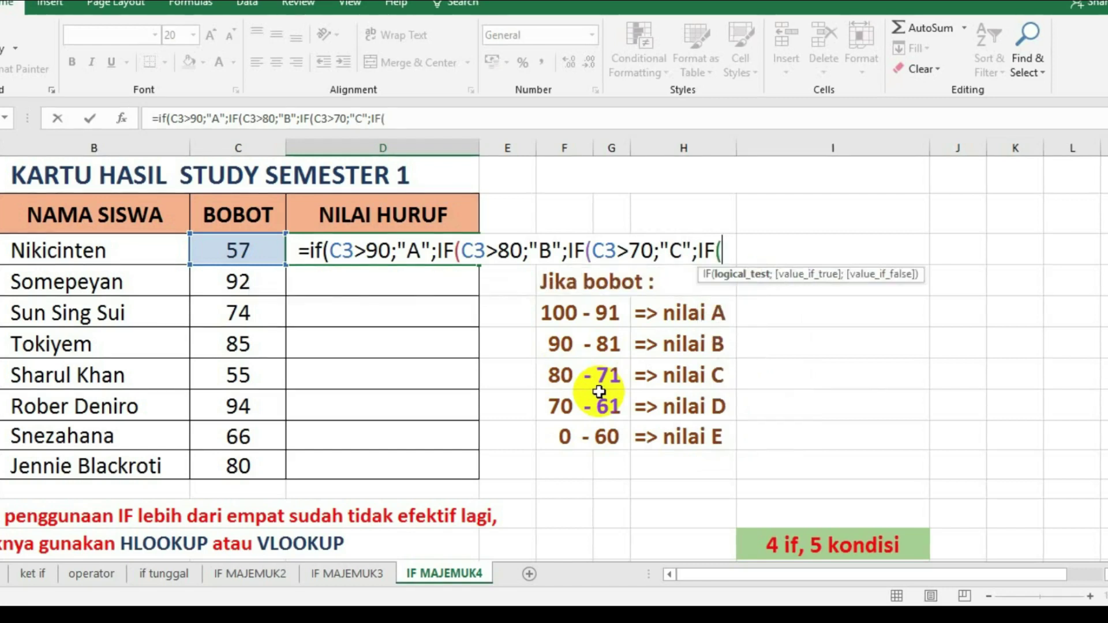
pyautogui.click(257, 252)
pyautogui.write('>')
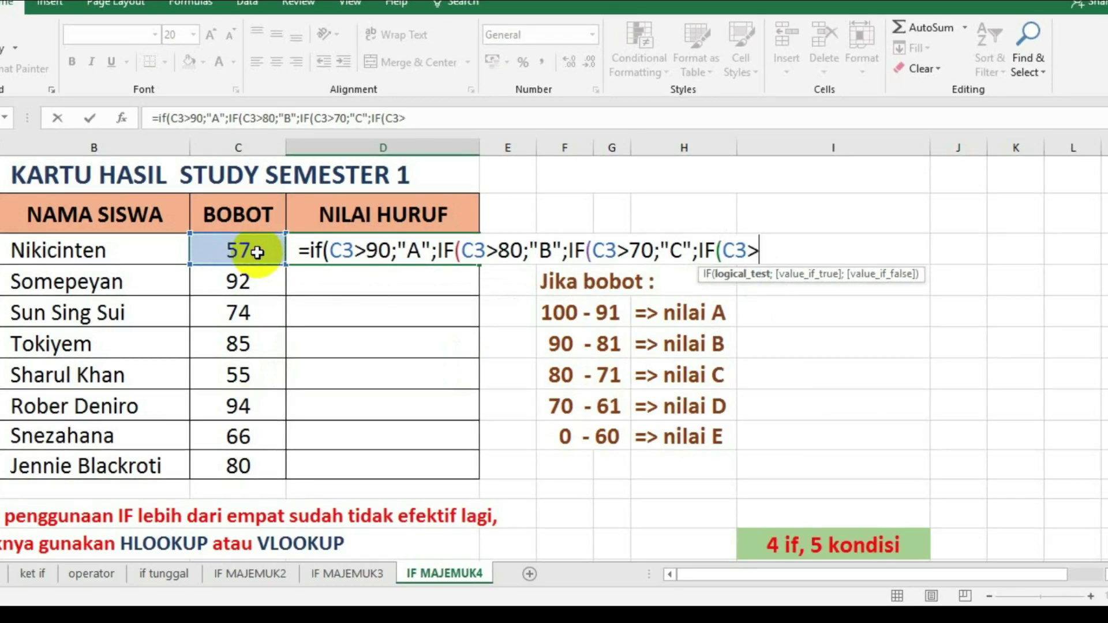
pyautogui.write('61;"')
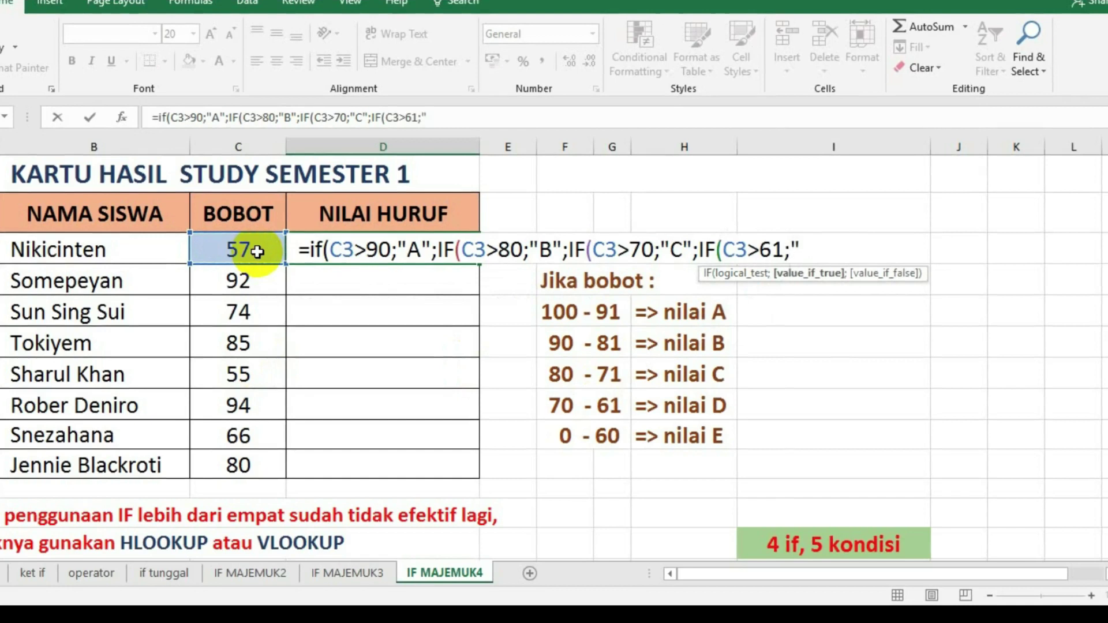
# - Add "D" and "E" as the fourth IF's true and false values in D3, closing all four IFs with parentheses
pyautogui.write('D"')
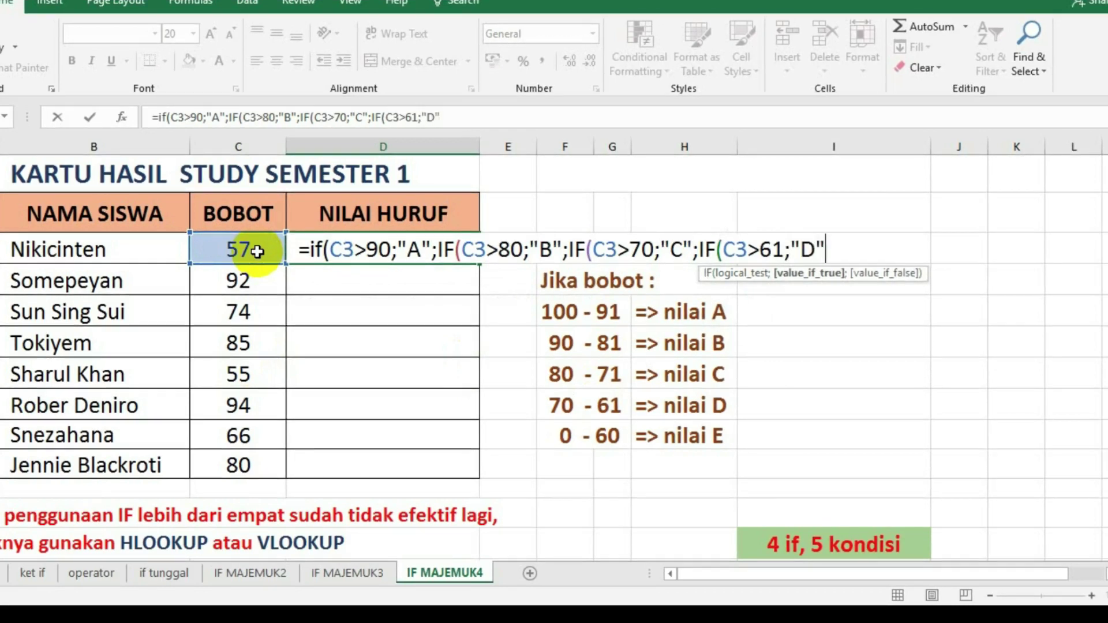
pyautogui.write(';')
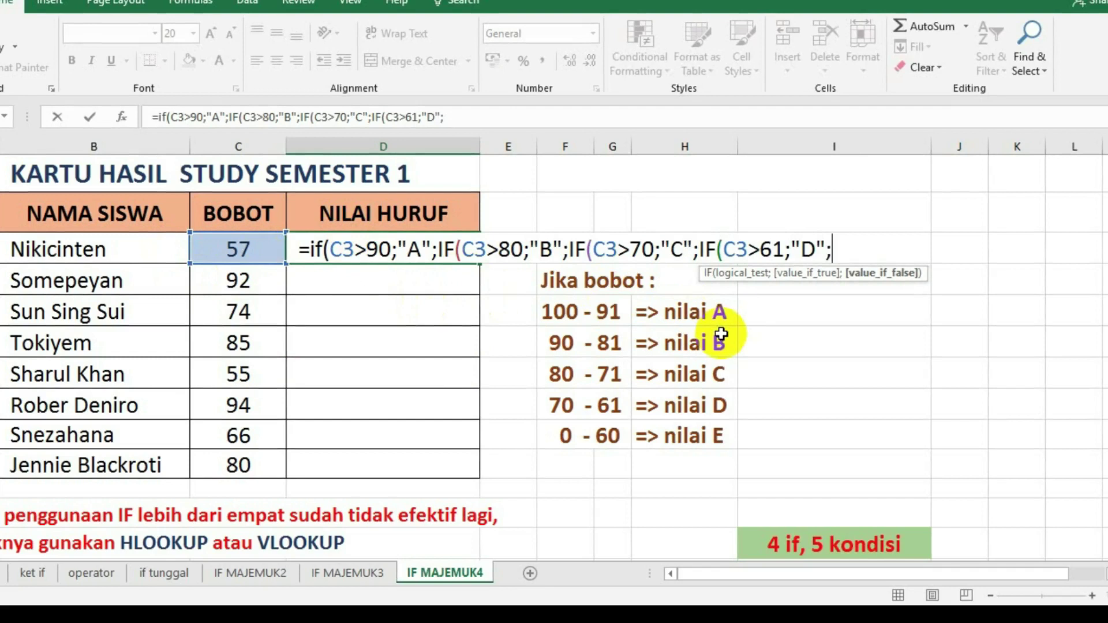
pyautogui.write('"E')
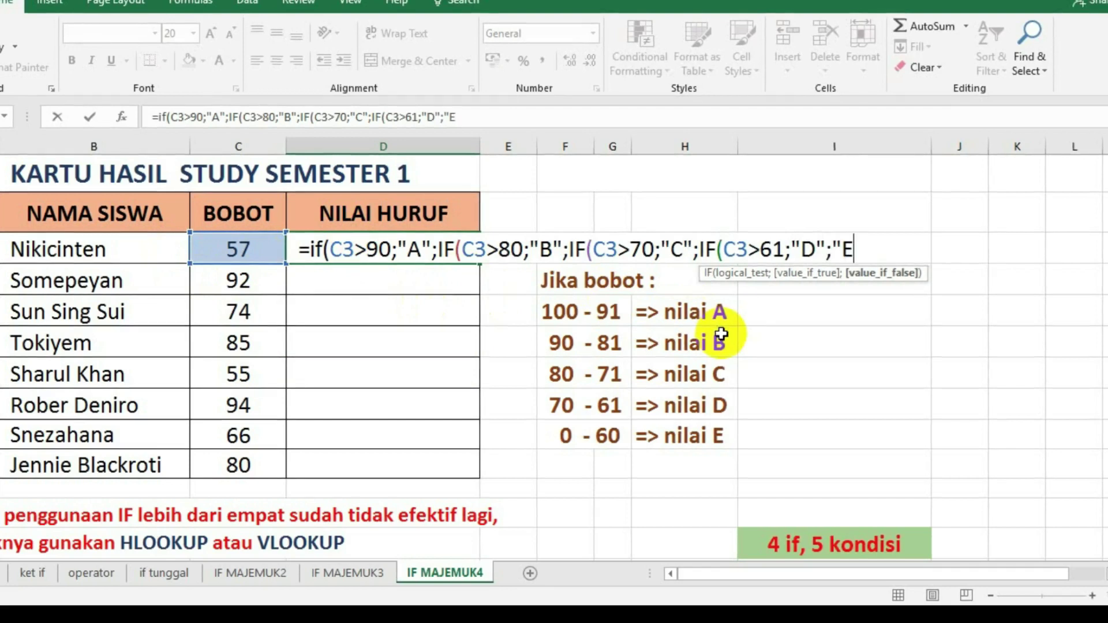
pyautogui.write('"')
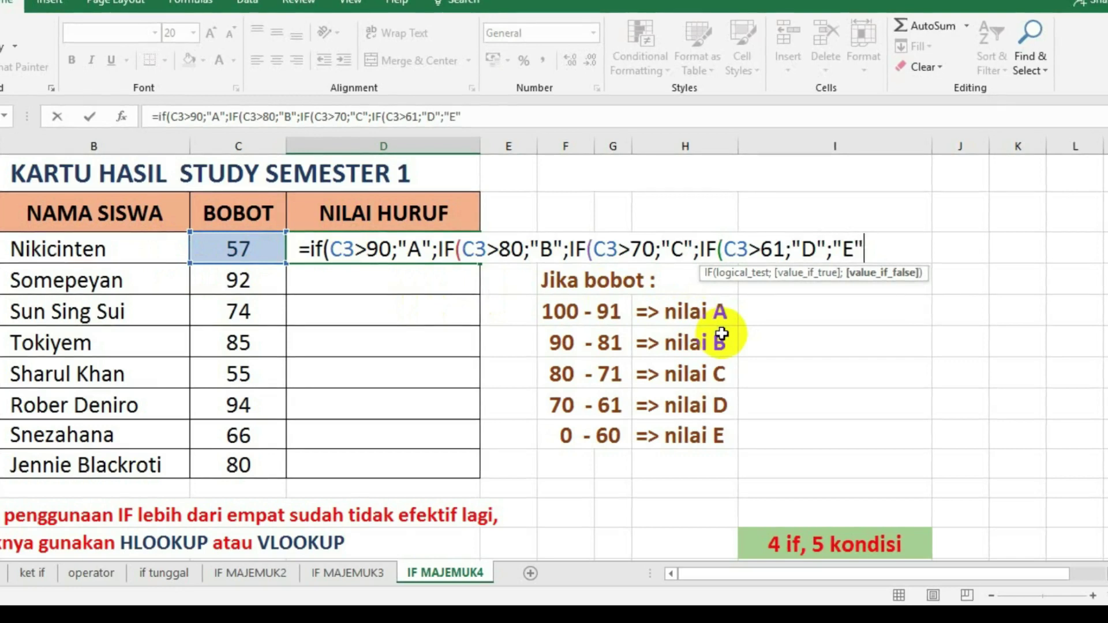
pyautogui.write('))))')
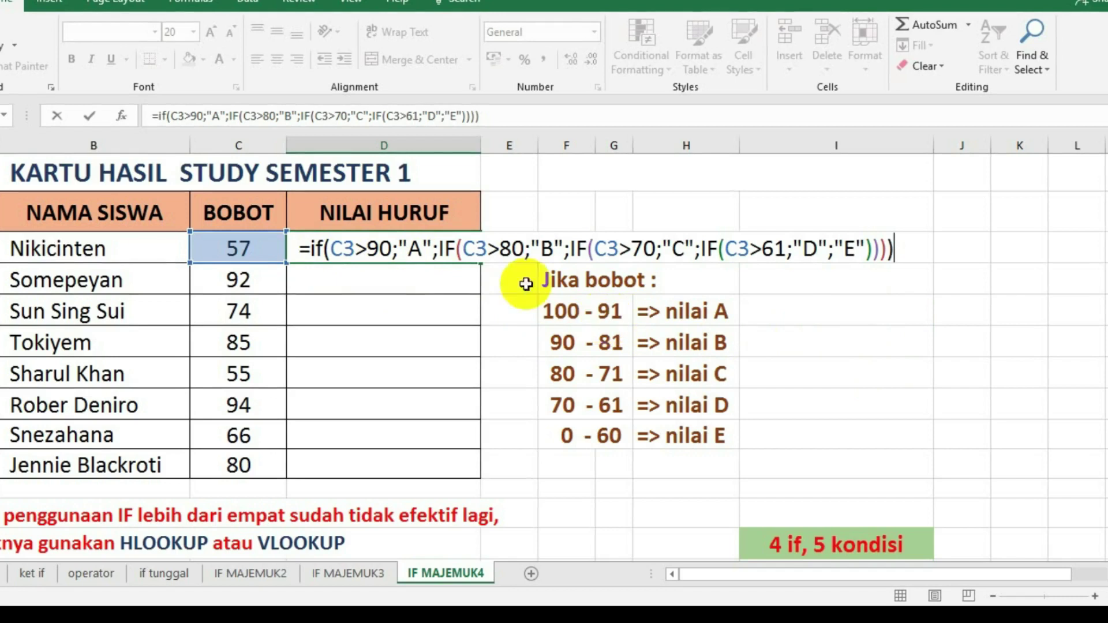
# - Change the first IF's logical test in D3 to C3>=91 and enter the formula
pyautogui.click(386, 249)
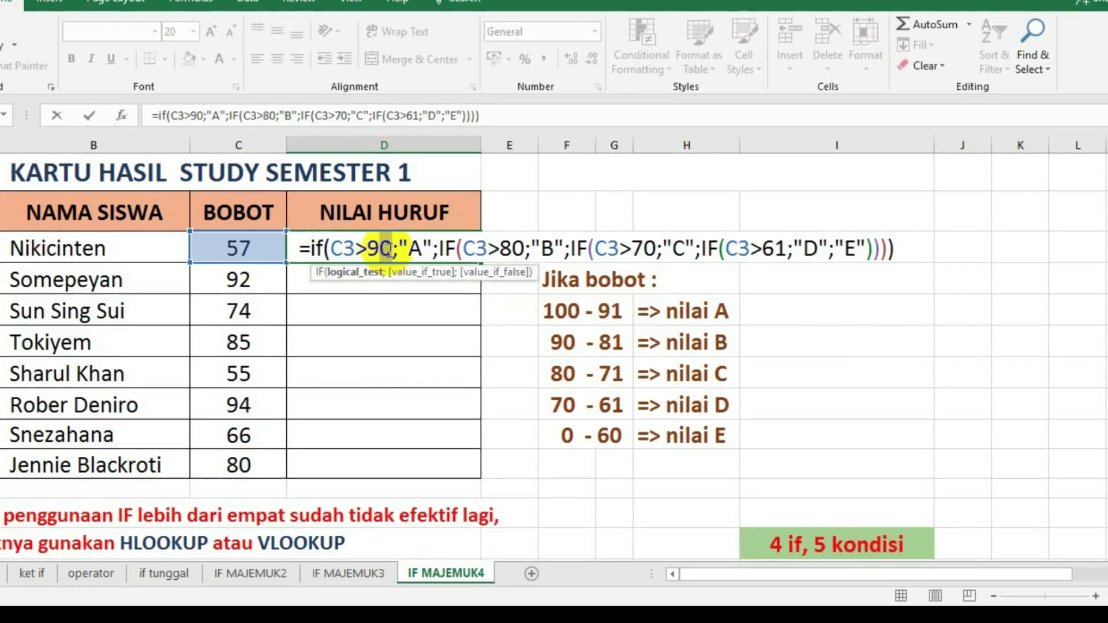
pyautogui.write('1')
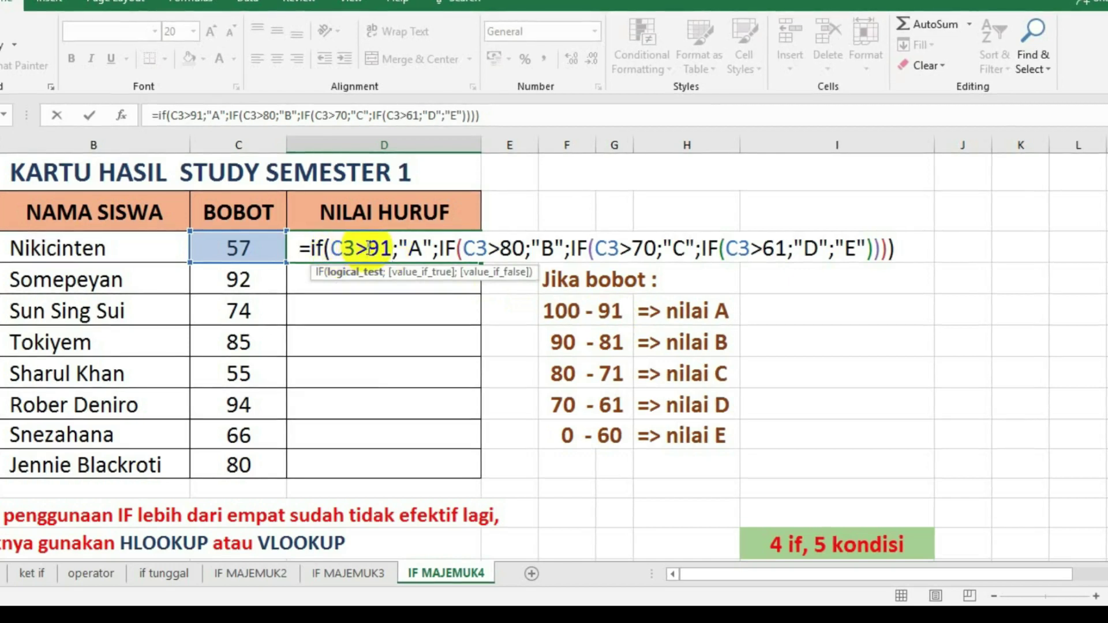
pyautogui.click(369, 248)
pyautogui.write('=')
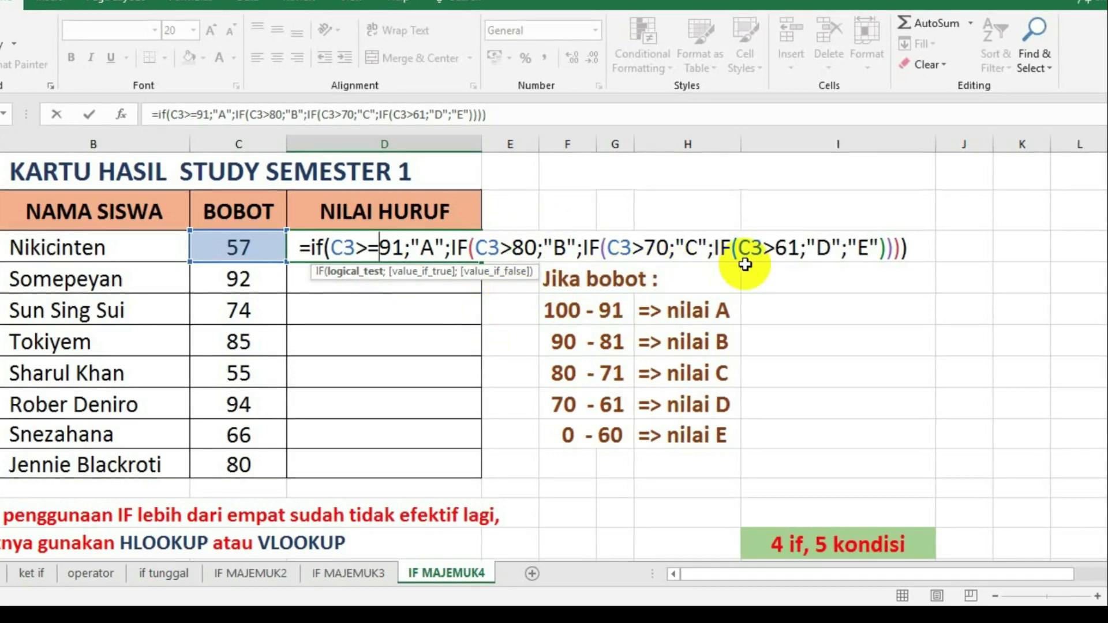
pyautogui.click(918, 249)
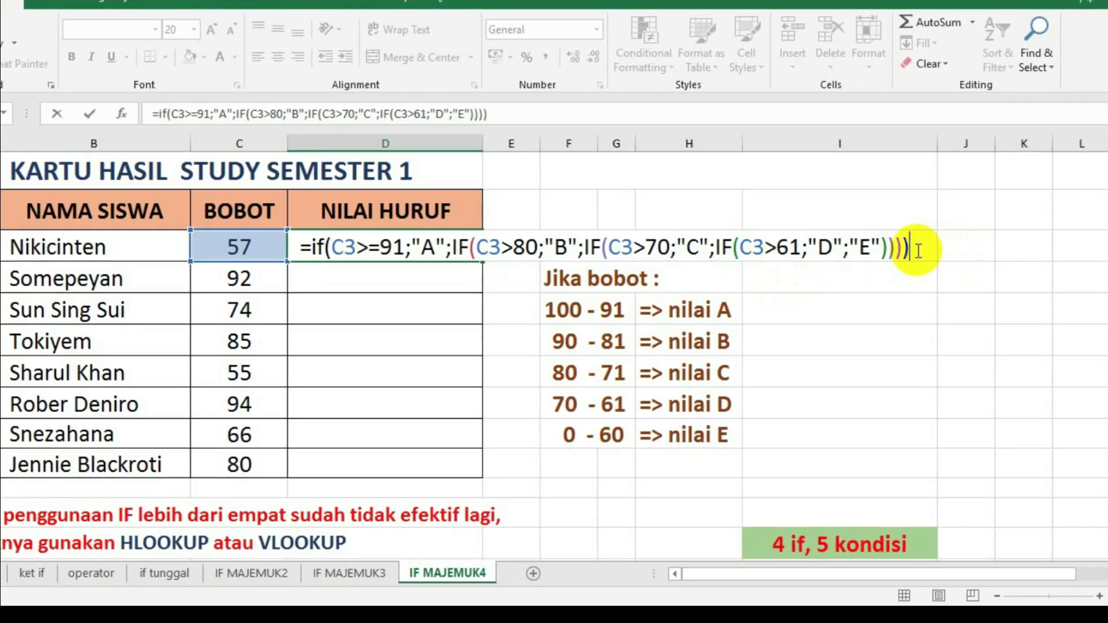
pyautogui.press('Return')
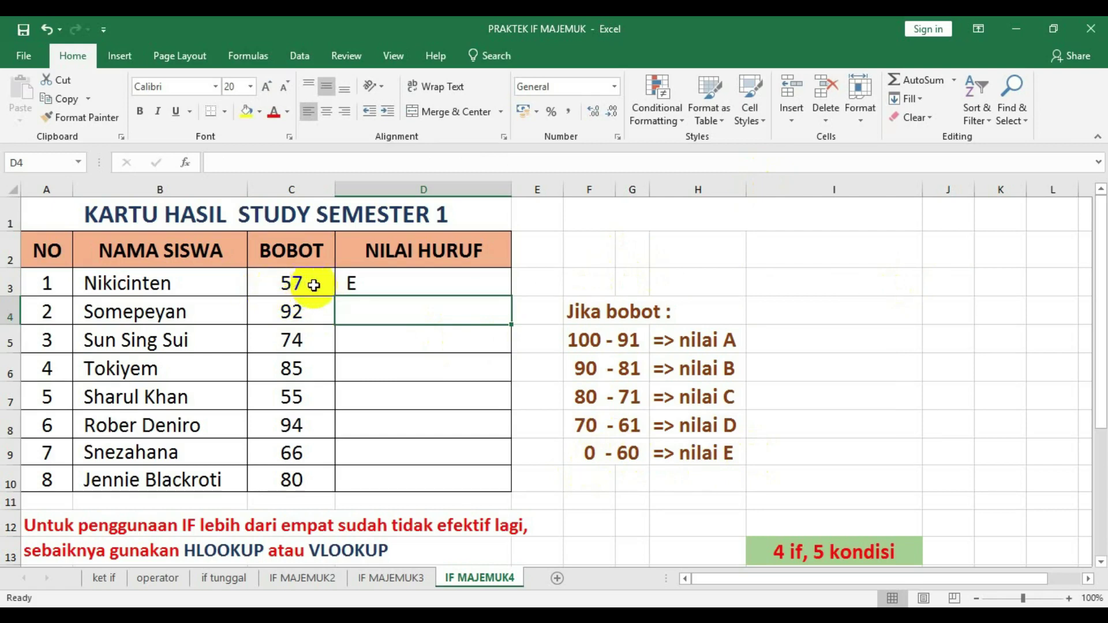
# - Fill the D3 formula down the NILAI HURUF column to D10
pyautogui.click(433, 278)
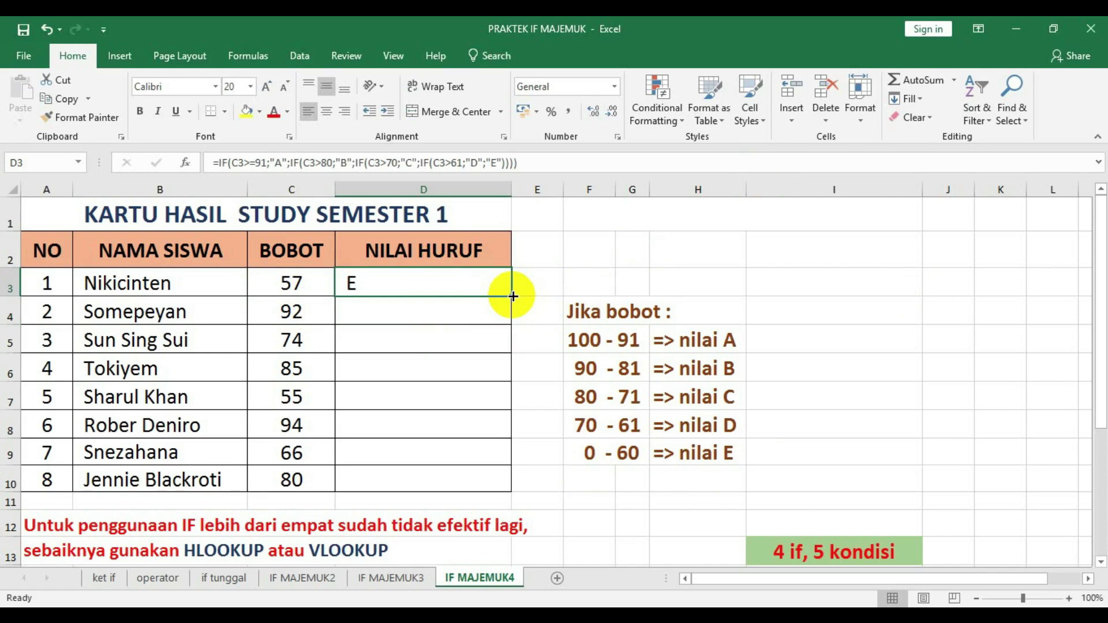
pyautogui.doubleClick(513, 296)
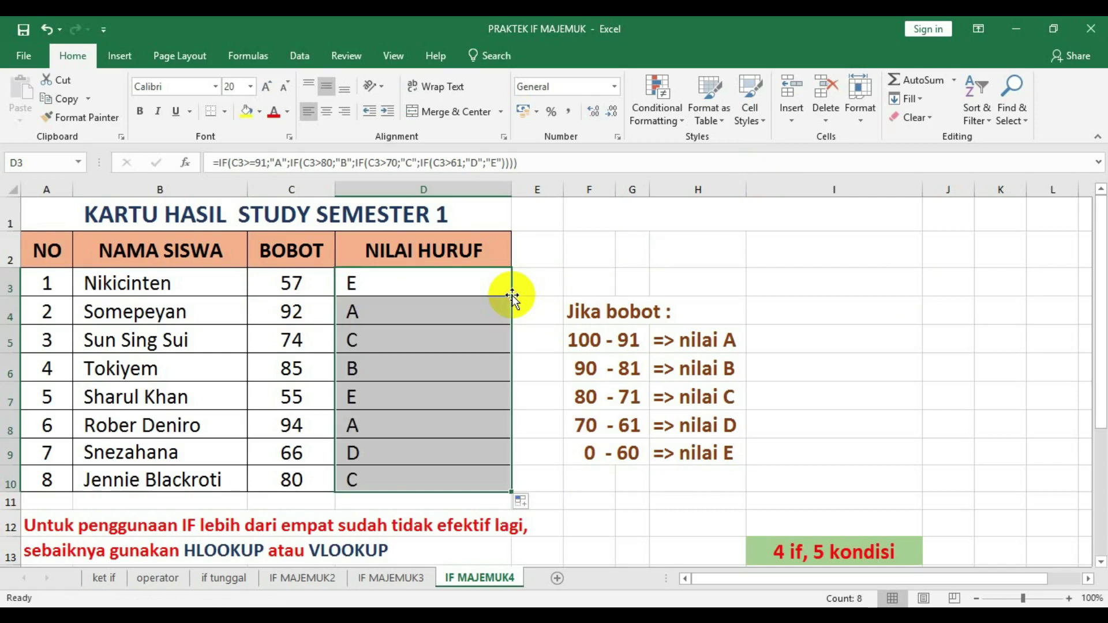
pyautogui.click(534, 287)
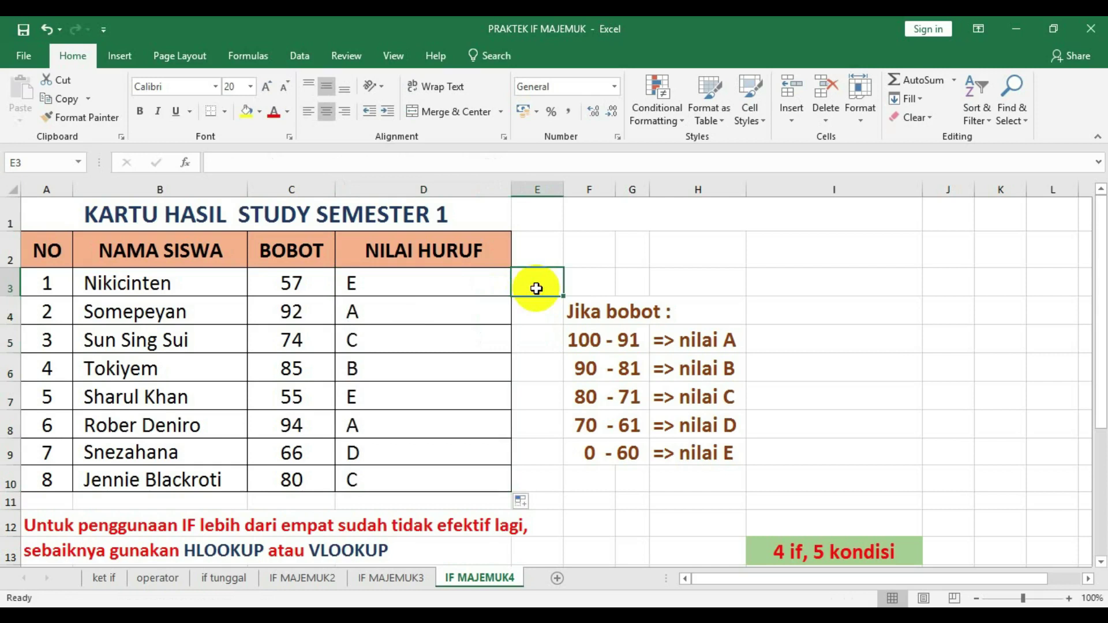
# - Check the copied NILAI HURUF formulas in D4 and D6 against their BOBOT values
pyautogui.click(399, 321)
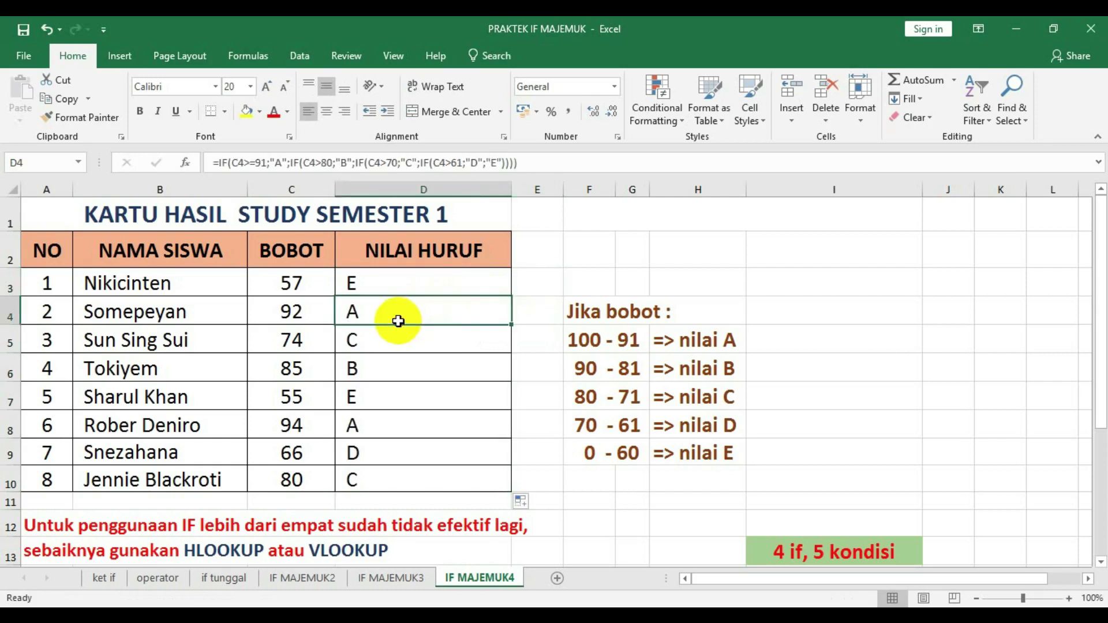
pyautogui.click(293, 372)
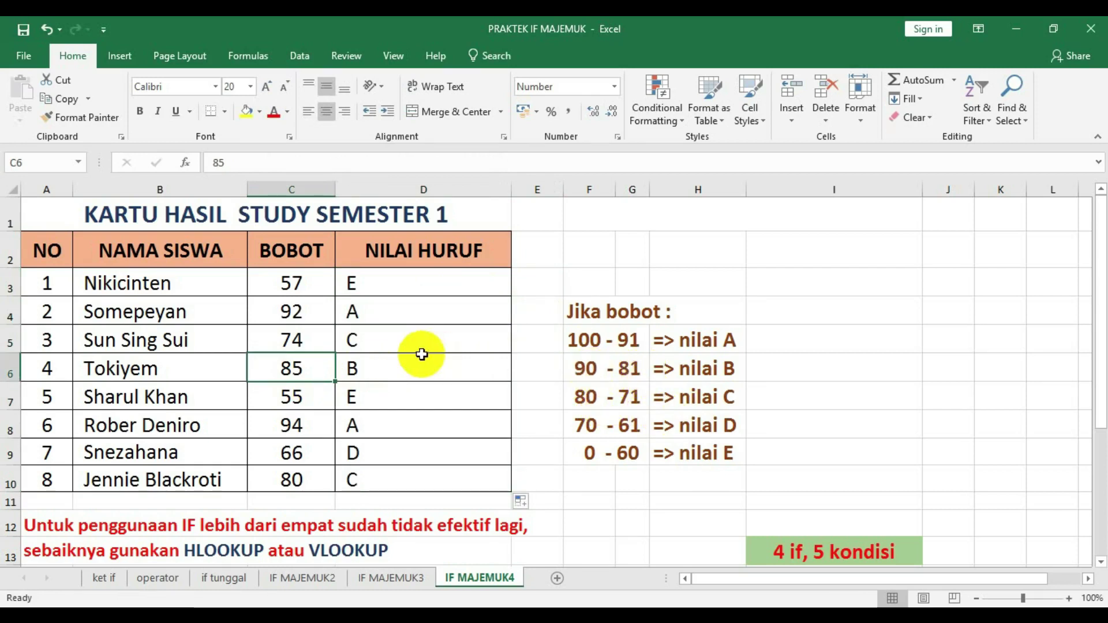
pyautogui.click(409, 368)
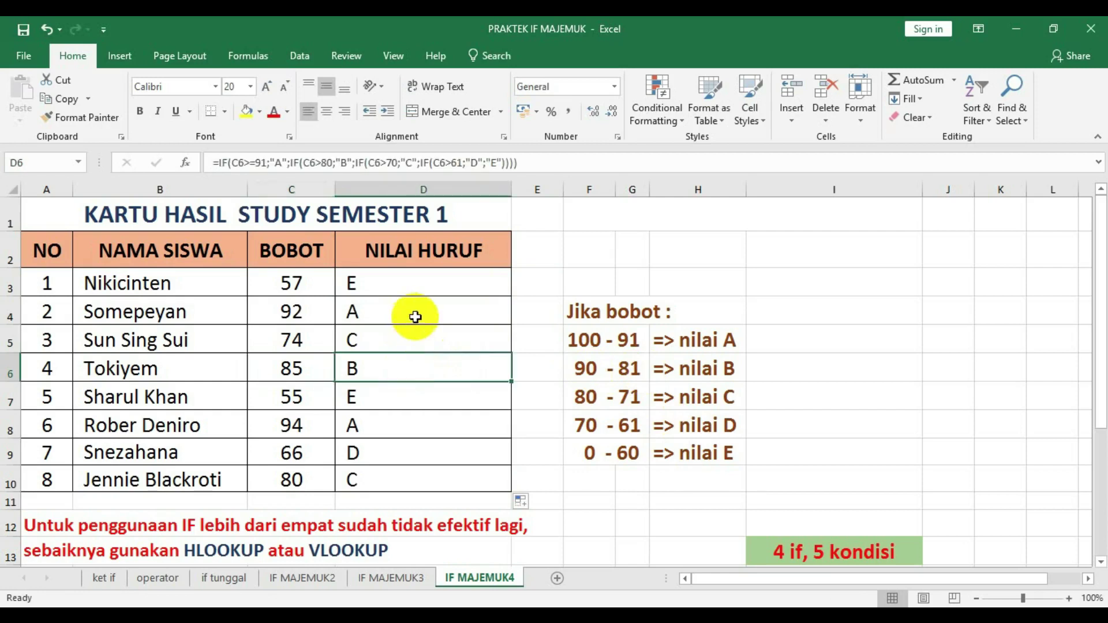
pyautogui.press('Up')
pyautogui.press('Up')
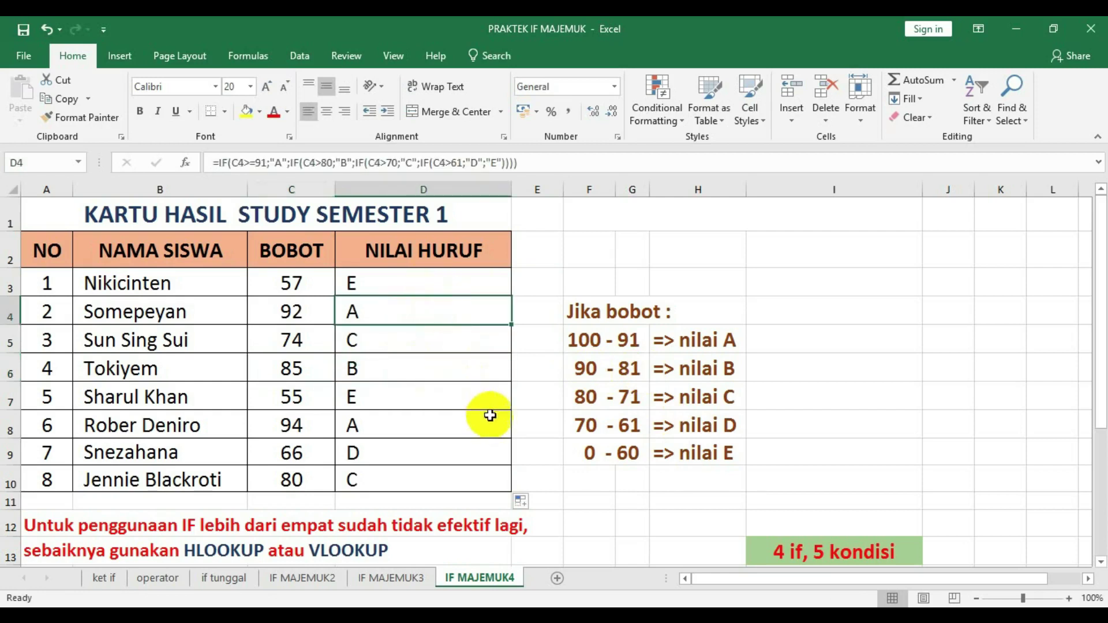